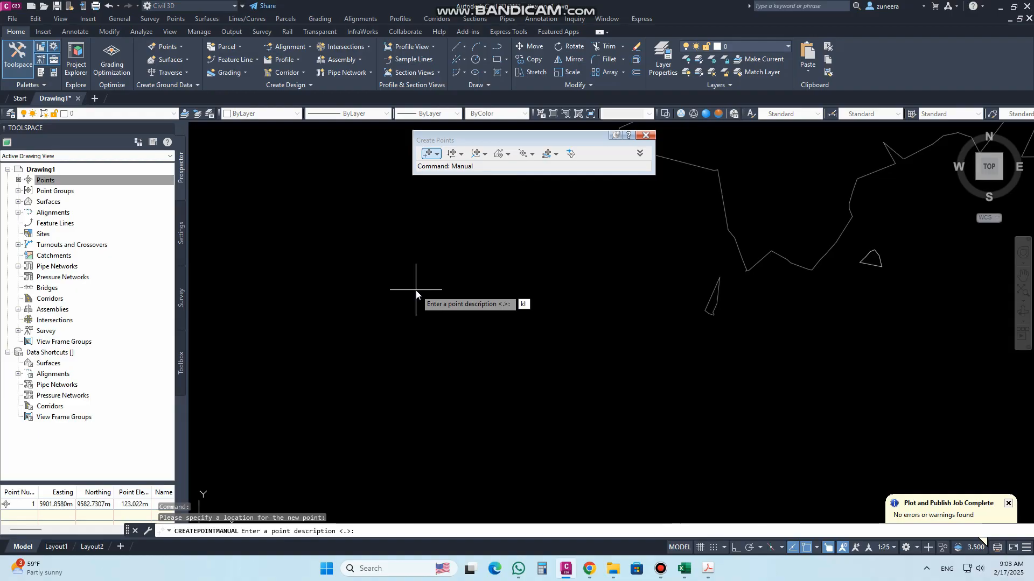
# Finish the manually placed point described kl with an elevation of 123.
pyautogui.write('123')
pyautogui.press('Return')
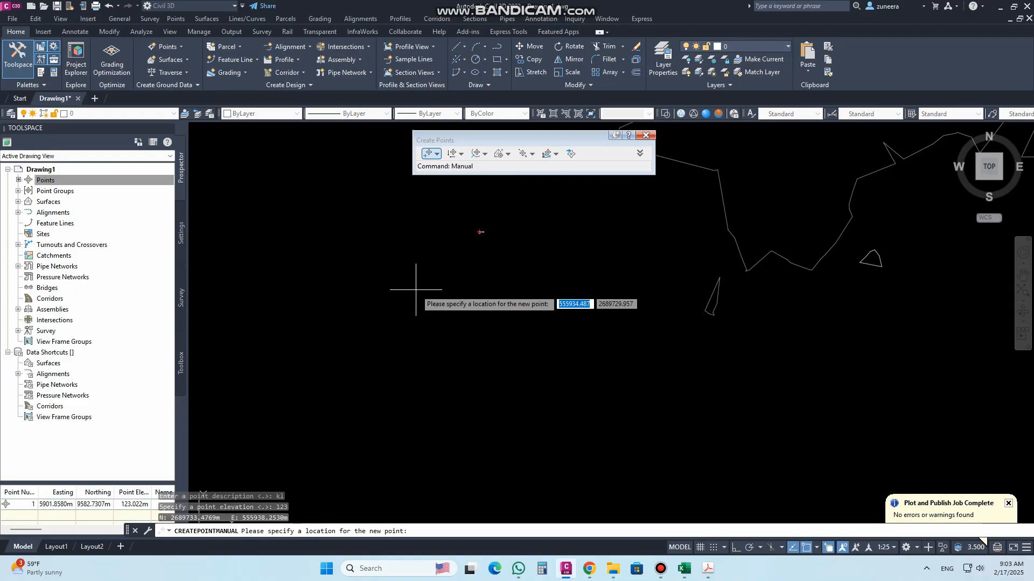
pyautogui.scroll(8, 481, 212)
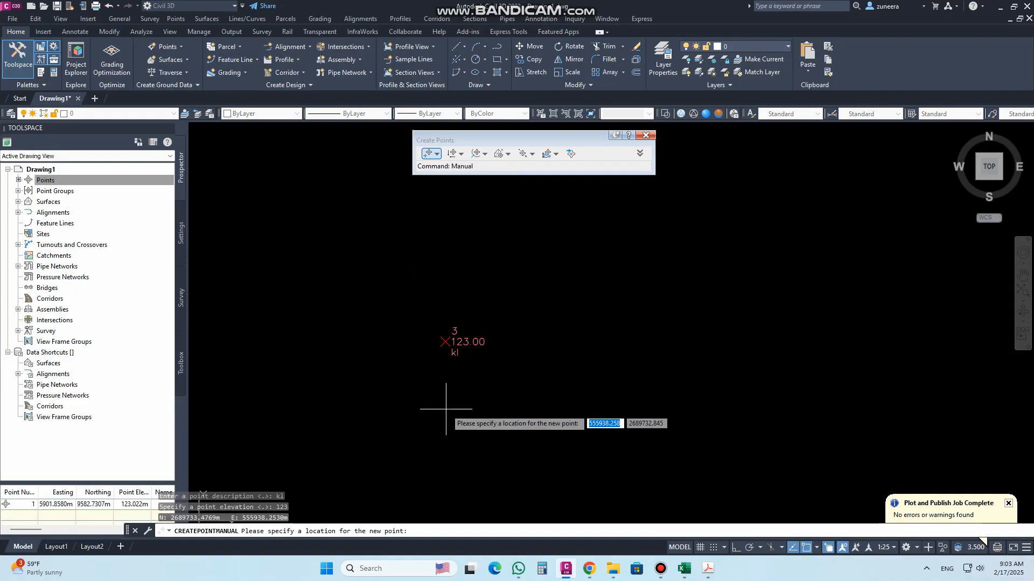
# Create two more points beside point 3, keeping the description kl and leaving their elevations empty.
pyautogui.click(565, 329)
pyautogui.press('Return')
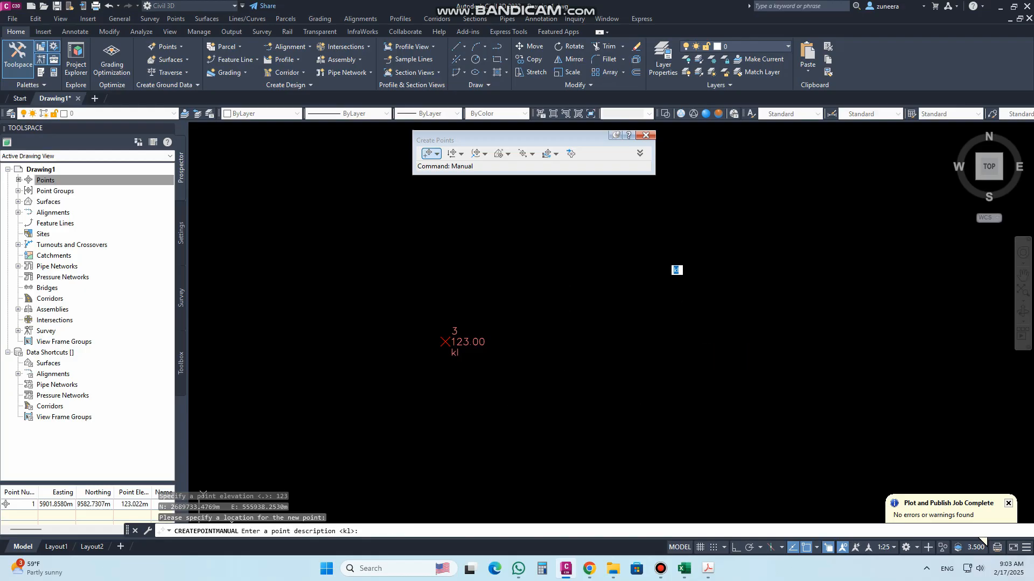
pyautogui.press('Return')
pyautogui.click(575, 251)
pyautogui.press('Return')
pyautogui.press('Return')
pyautogui.press('Escape')
# Move the labels of points 3, 4 and 5 away from their markers so each gets a leader.
pyautogui.scroll(2, 600, 251)
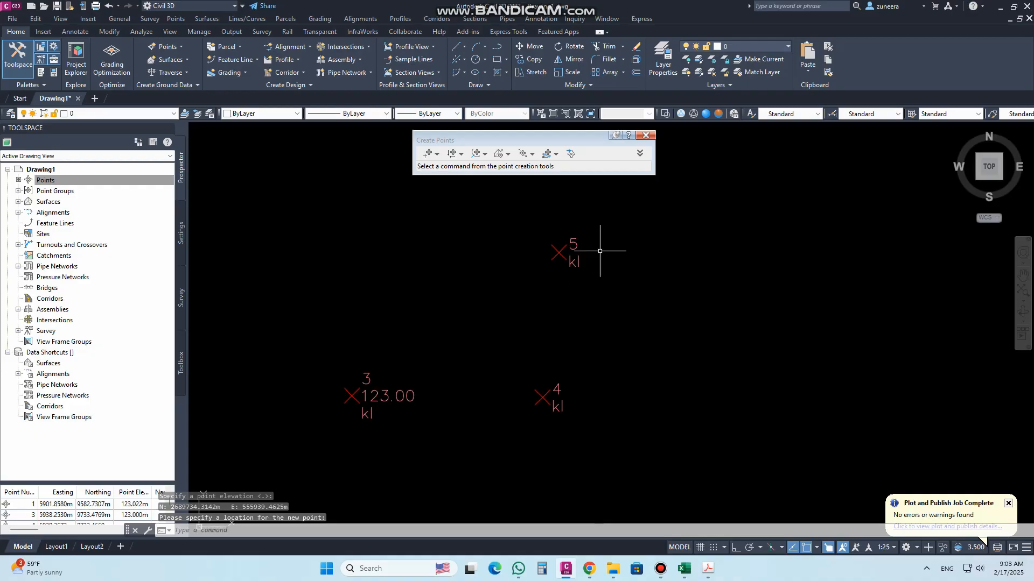
pyautogui.click(367, 389)
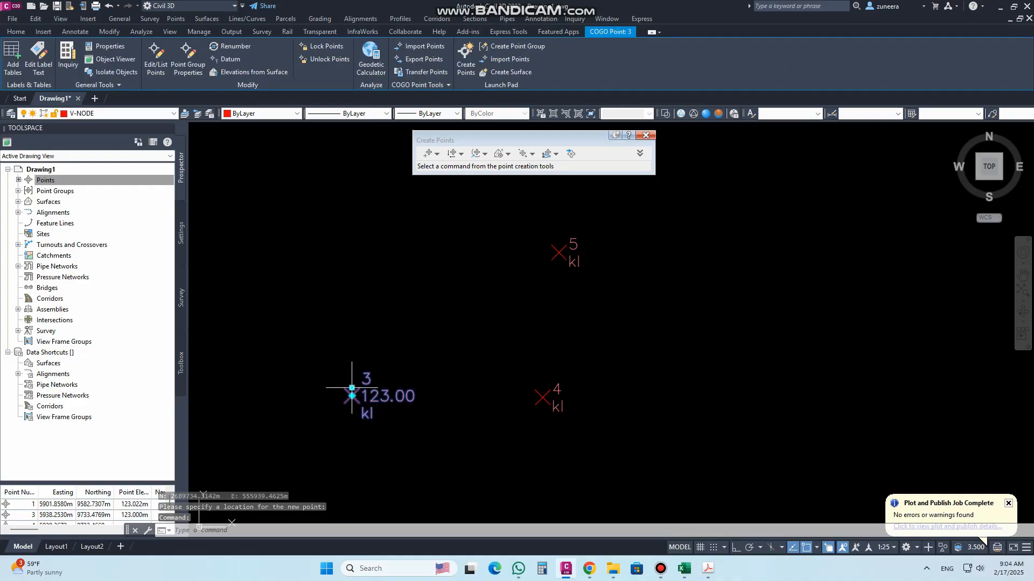
pyautogui.click(352, 387)
pyautogui.click(401, 313)
pyautogui.click(543, 397)
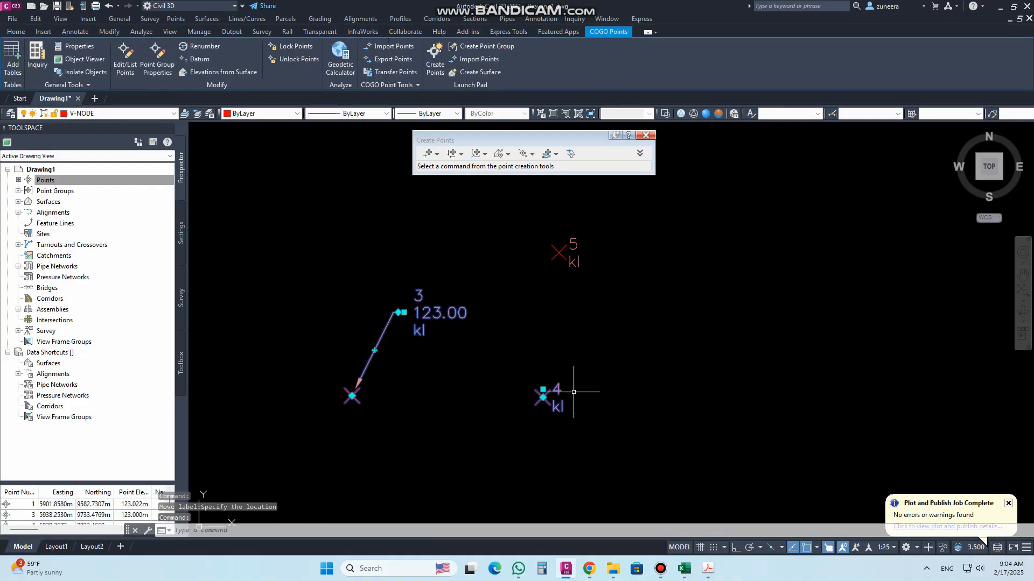
pyautogui.click(543, 389)
pyautogui.click(596, 387)
pyautogui.click(588, 245)
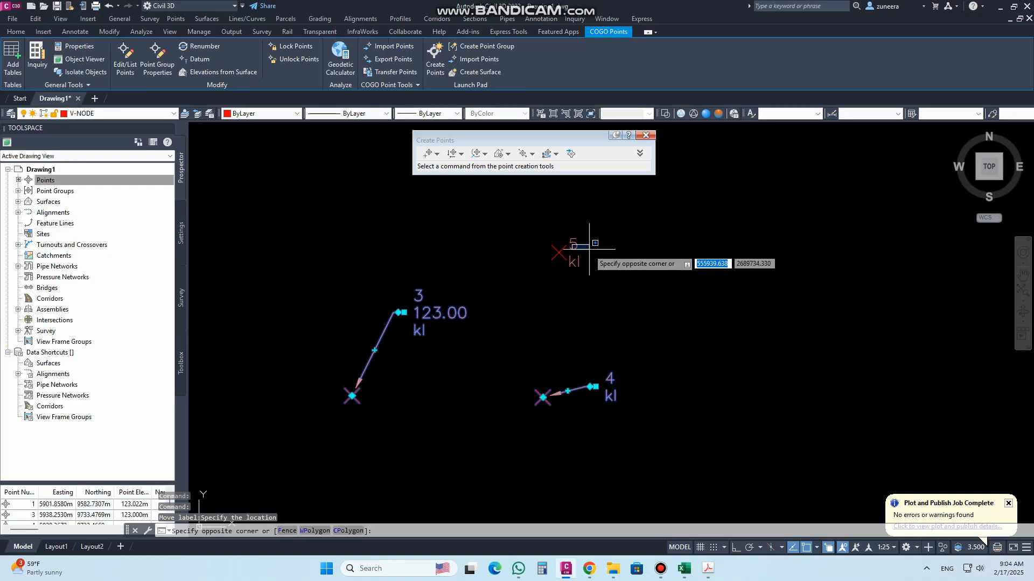
pyautogui.click(572, 242)
pyautogui.click(616, 283)
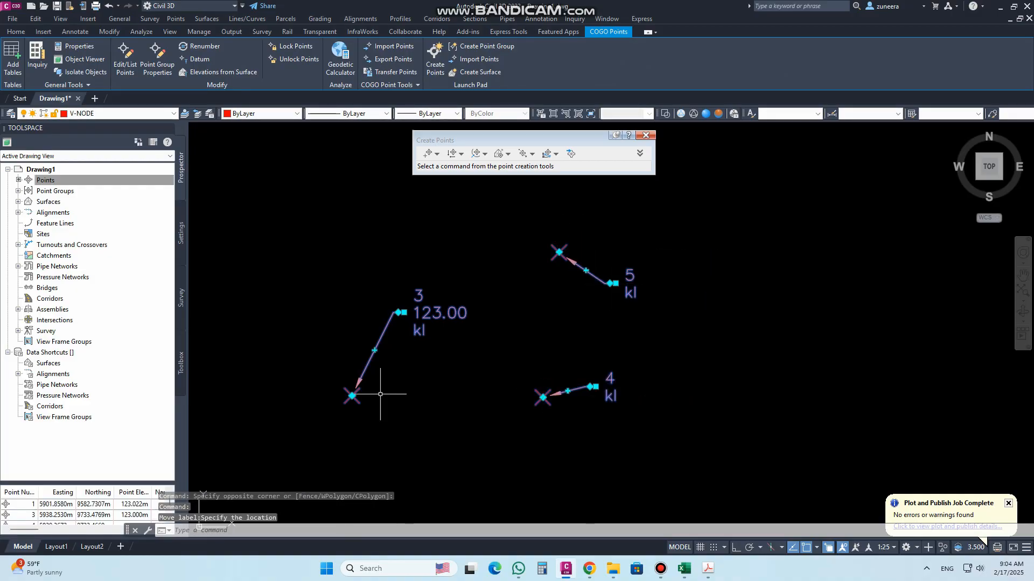
# Inspect the leader tip at point 4, clear the selection and close the point creation tools.
pyautogui.scroll(2, 362, 400)
pyautogui.moveTo(682, 266); pyautogui.dragTo(666, 298, button='middle')
pyautogui.scroll(4, 662, 439)
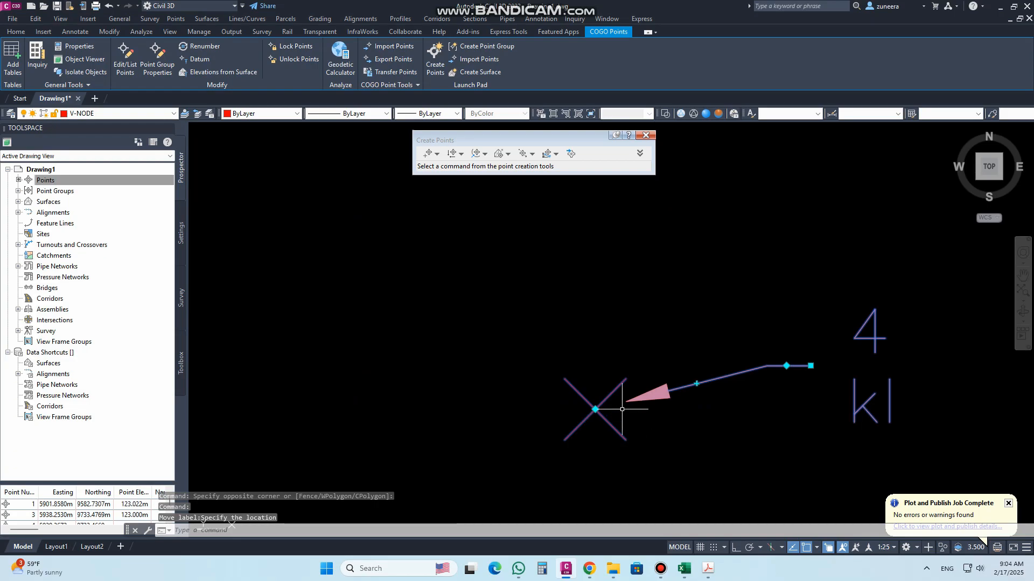
pyautogui.press('Escape')
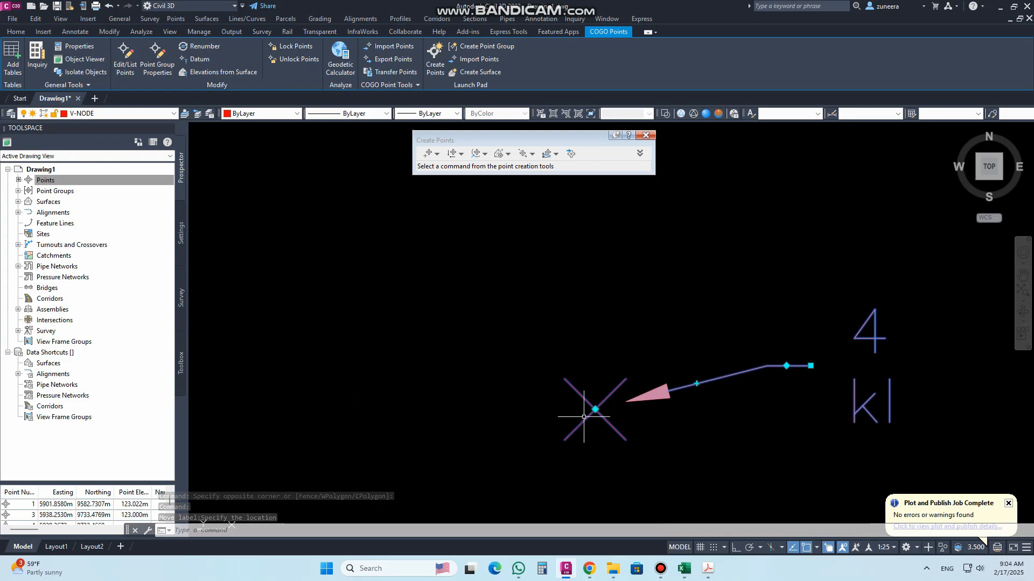
pyautogui.press('Escape')
pyautogui.scroll(-4, 584, 416)
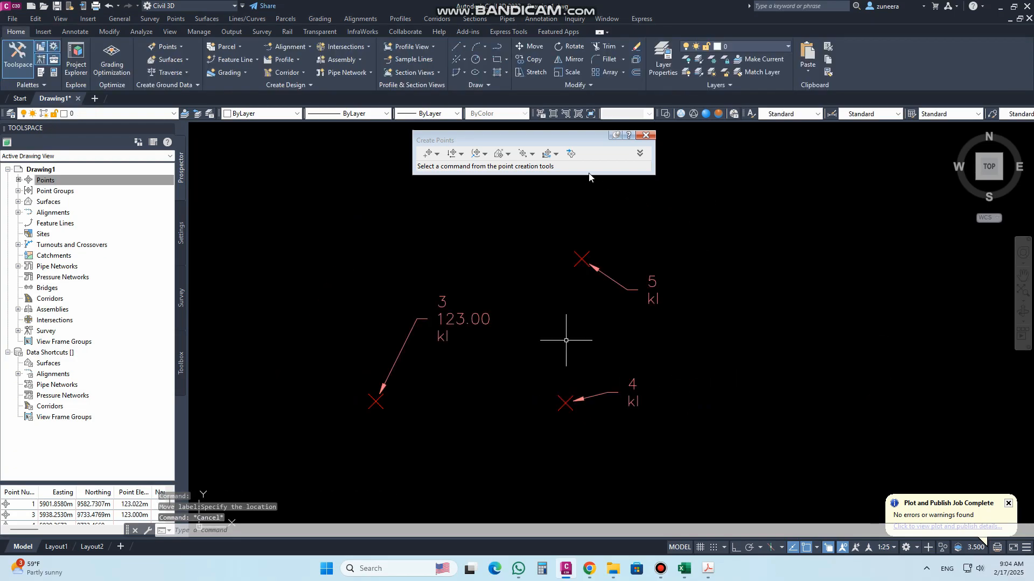
pyautogui.click(645, 134)
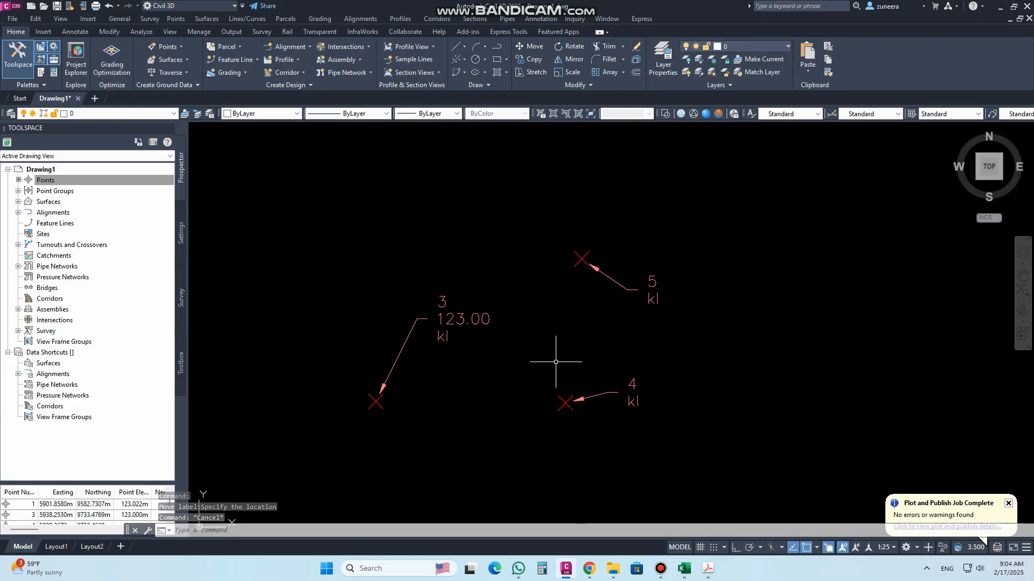
pyautogui.scroll(2, 566, 404)
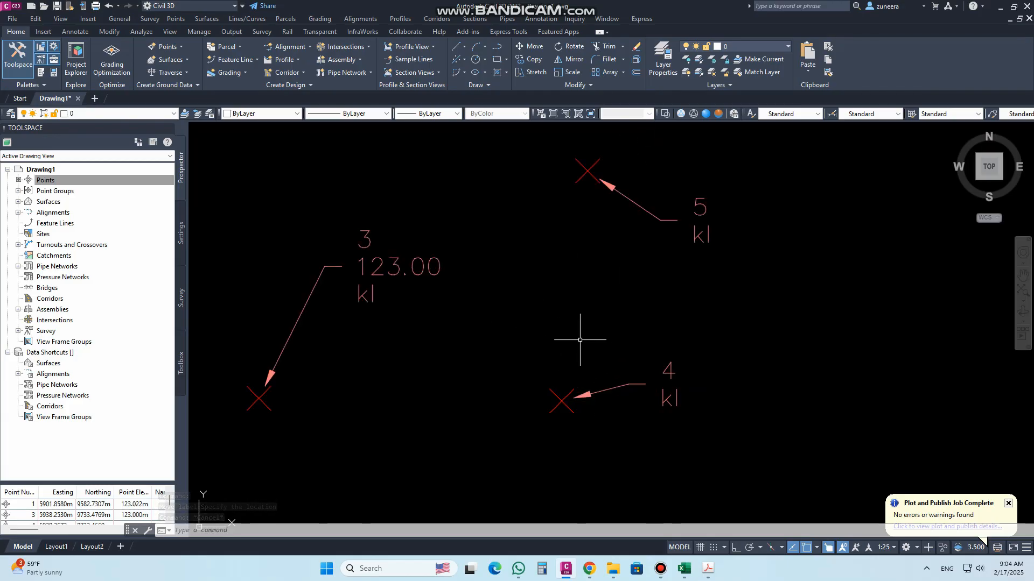
pyautogui.scroll(-2, 576, 343)
pyautogui.click(640, 266)
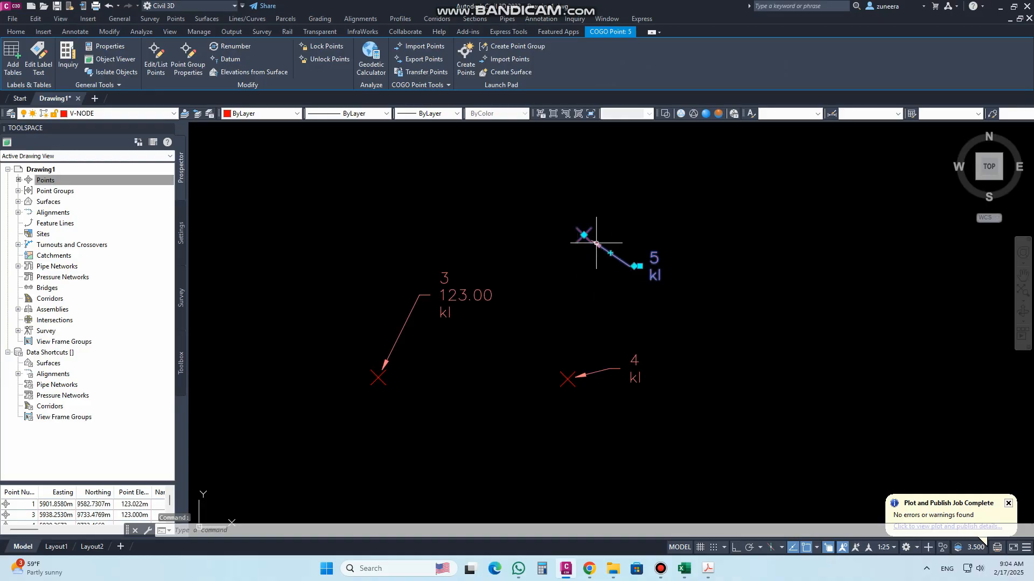
pyautogui.press('Escape')
pyautogui.press('Escape')
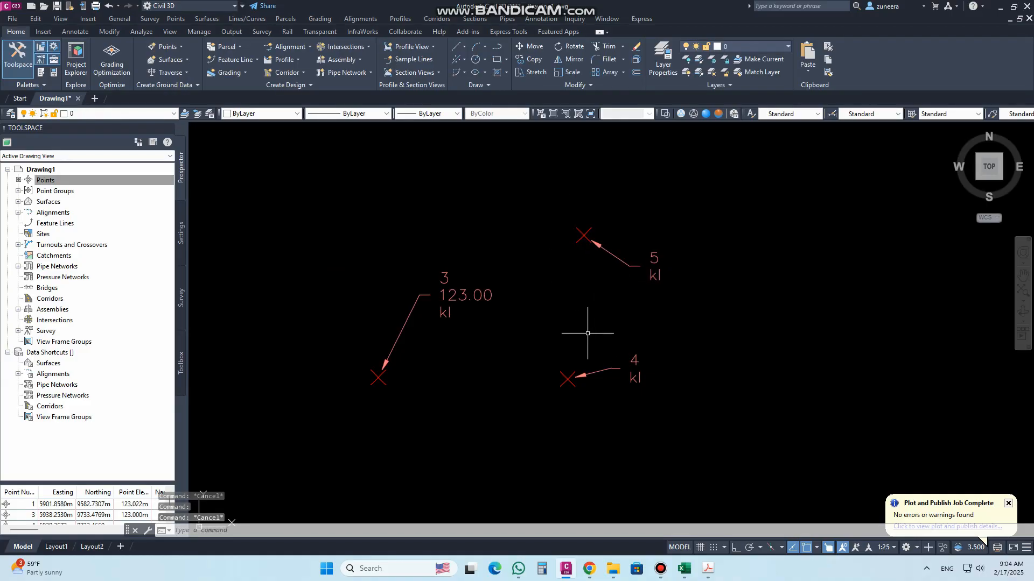
# Set the Leader Attachment Option of point 5 to Point in its properties and clear the selection.
pyautogui.scroll(2, 619, 269)
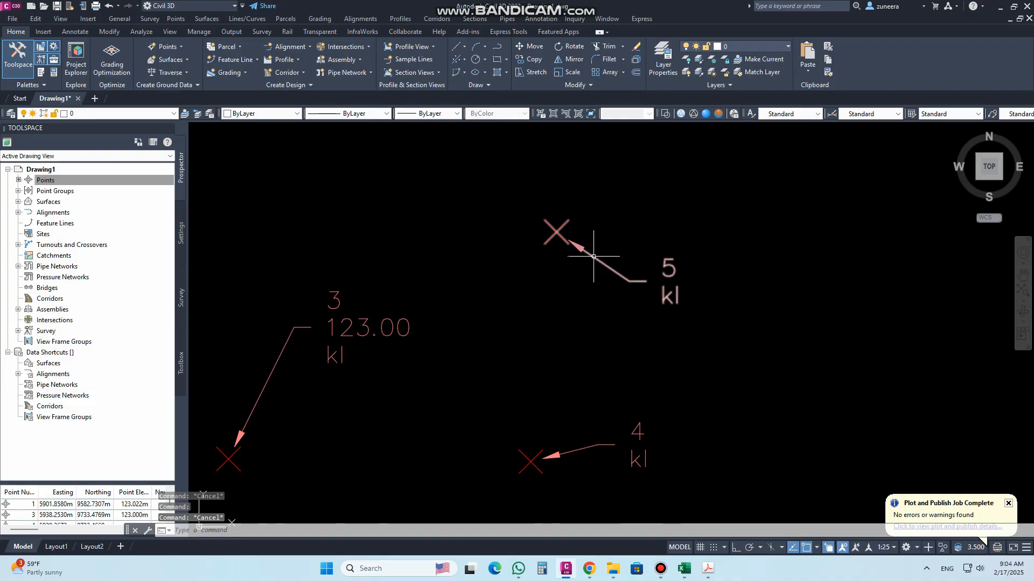
pyautogui.click(593, 256)
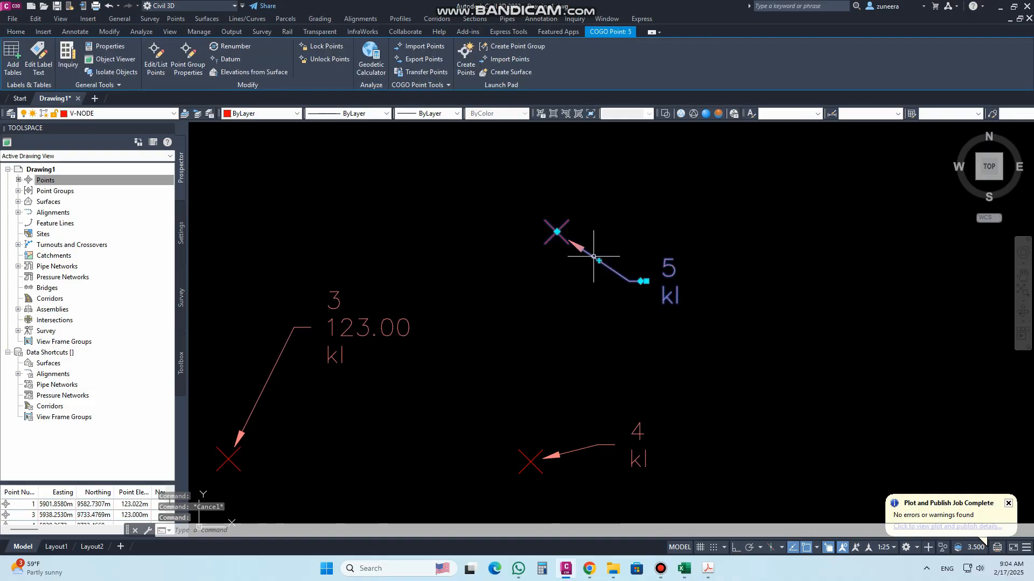
pyautogui.hotkey('ctrl', '1')
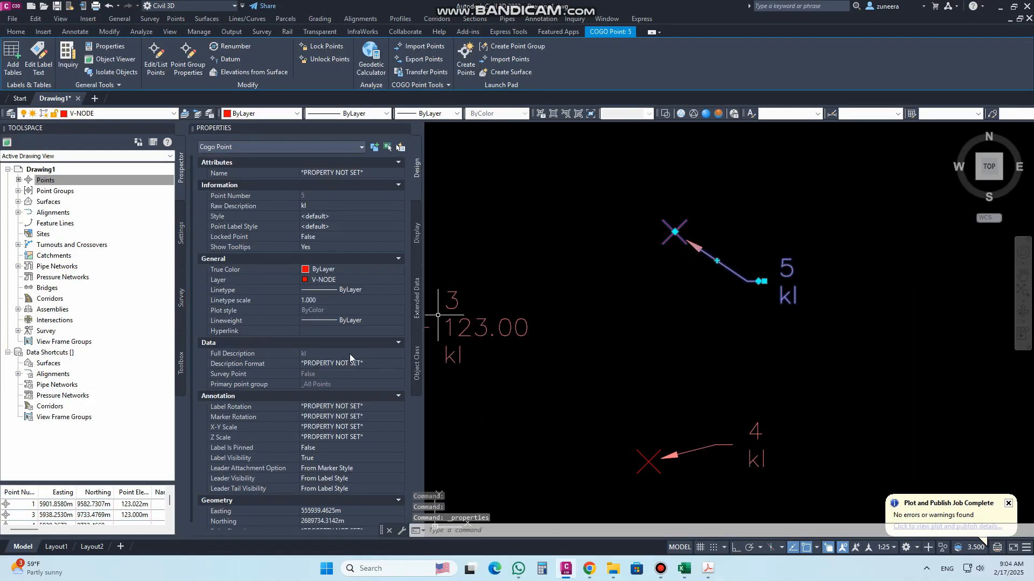
pyautogui.scroll(-1, 334, 355)
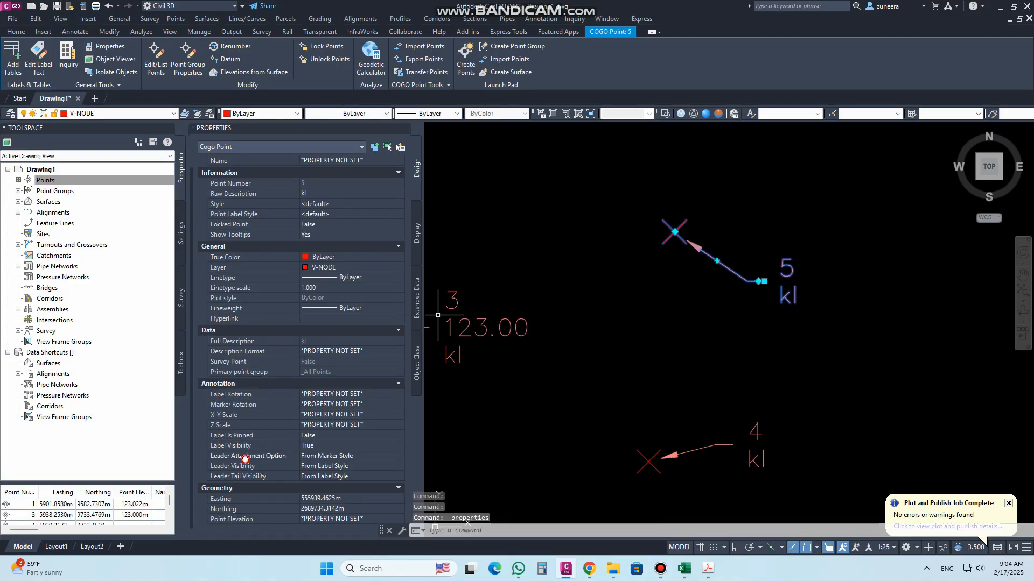
pyautogui.click(246, 457)
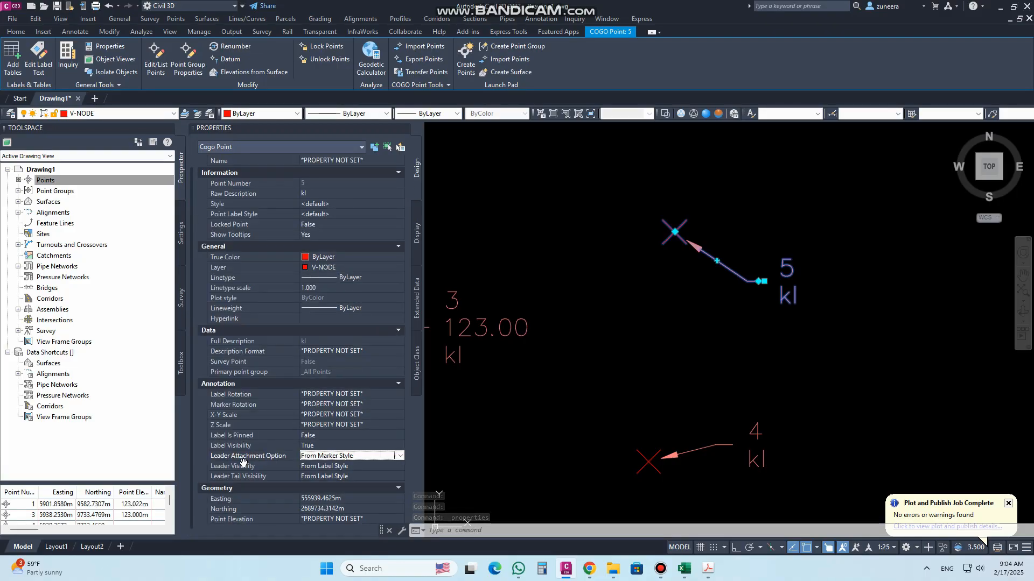
pyautogui.click(390, 458)
pyautogui.click(328, 468)
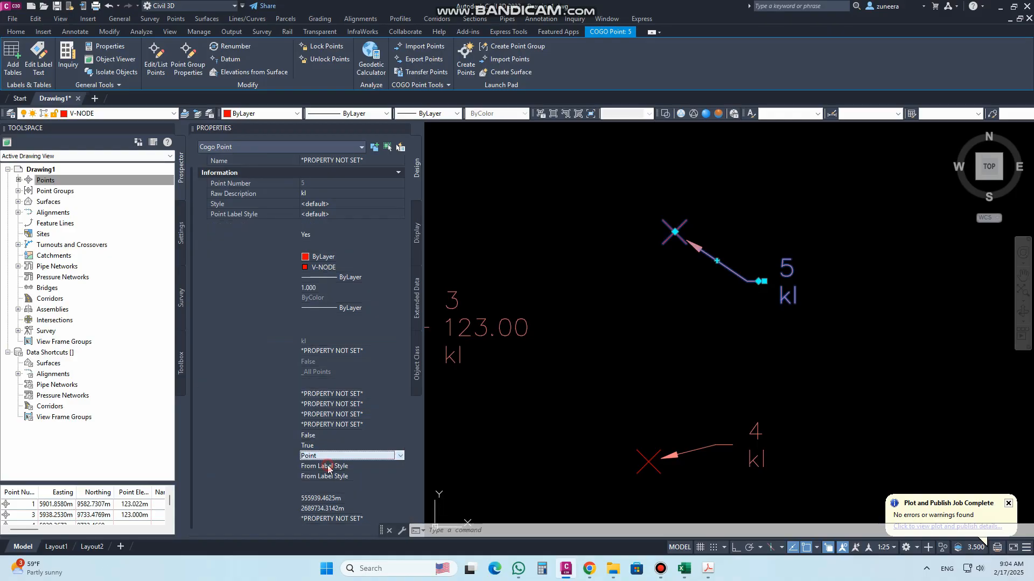
pyautogui.press('Escape')
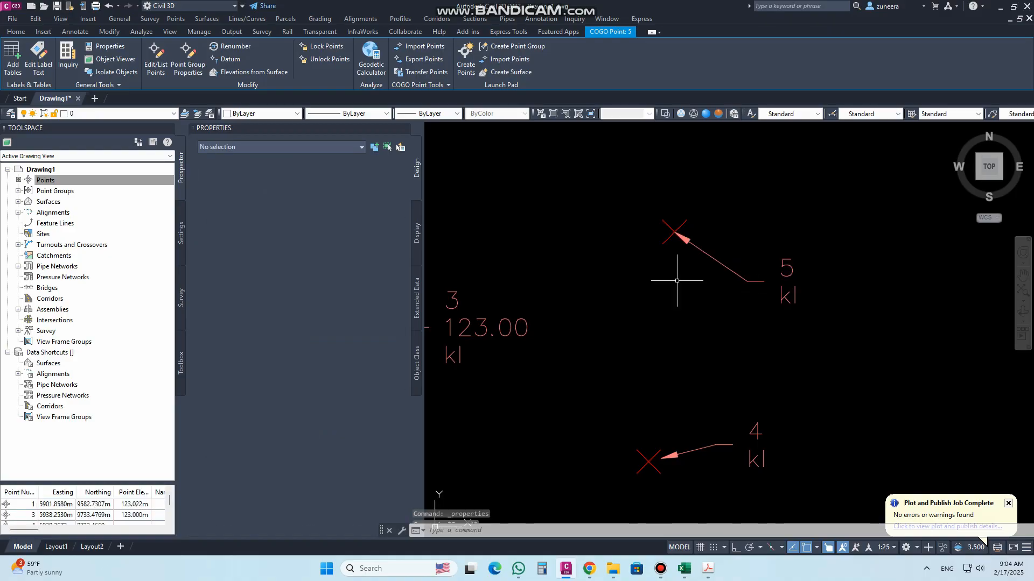
# Inspect where the leader of point 5 meets its marker and close the object properties.
pyautogui.scroll(5, 662, 215)
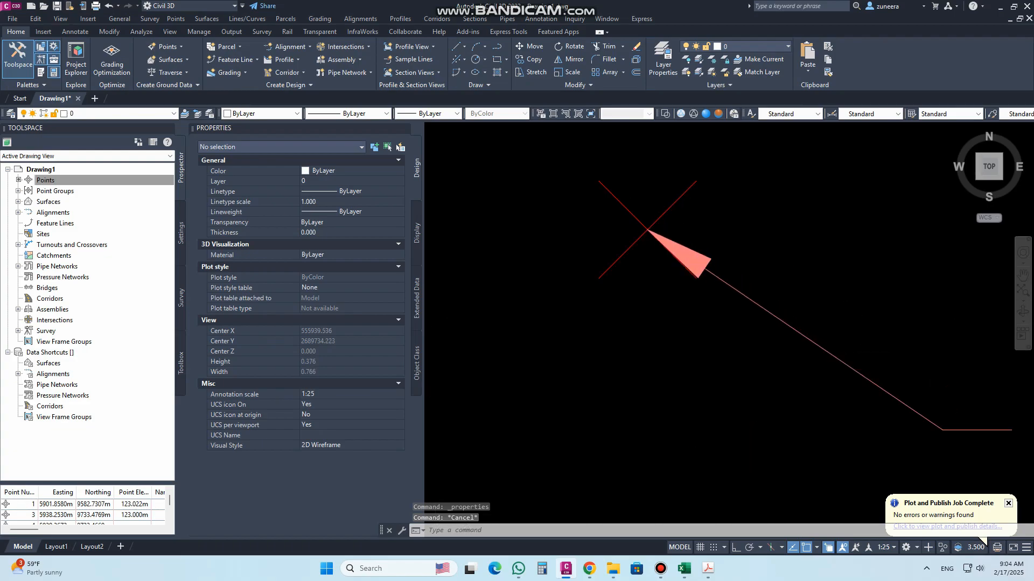
pyautogui.scroll(-5, 673, 228)
pyautogui.moveTo(590, 322); pyautogui.dragTo(652, 303, button='middle')
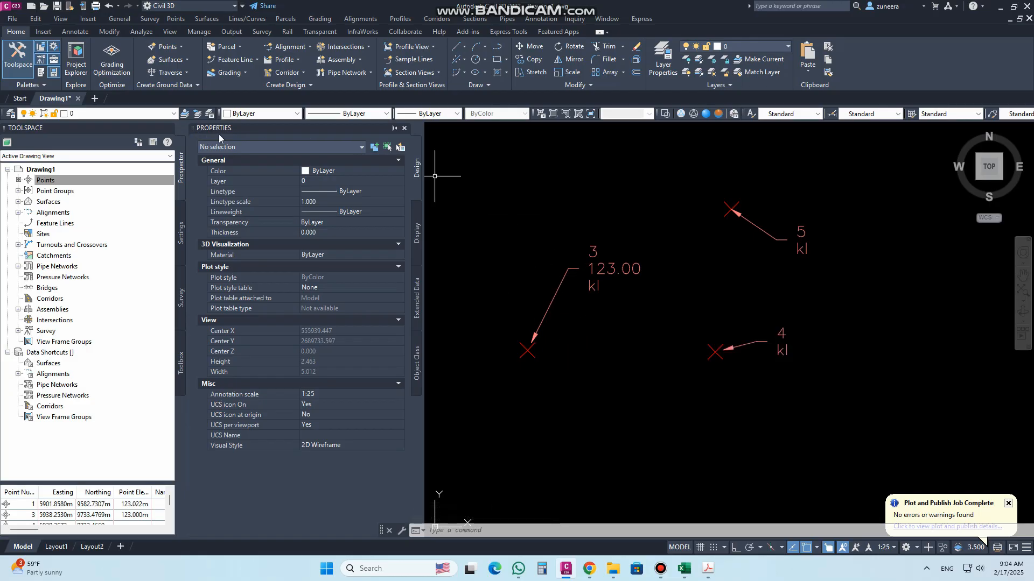
pyautogui.click(403, 129)
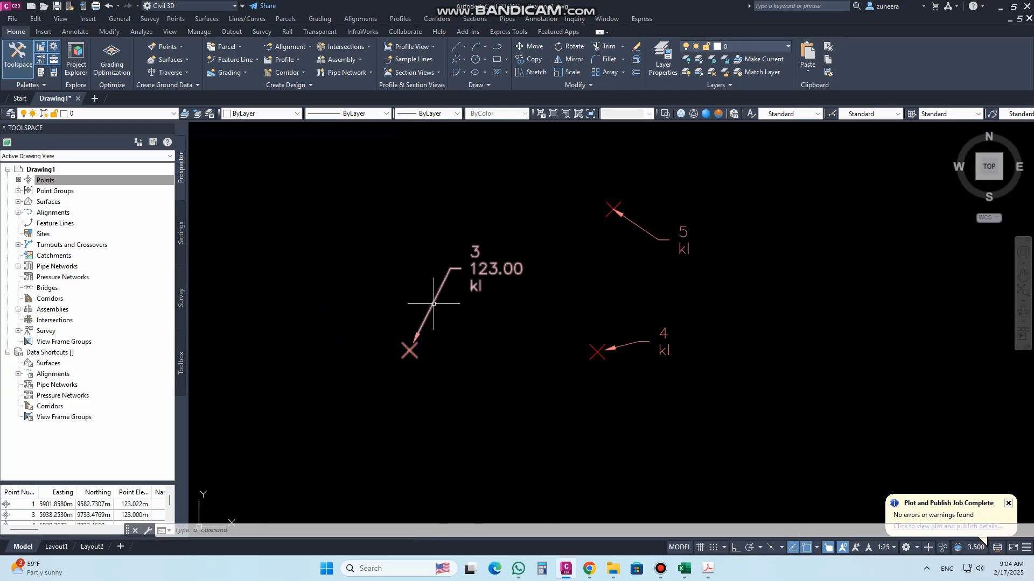
# Look up the default point style in the point group properties of point 3, leaving them without changes.
pyautogui.click(434, 307)
pyautogui.rightClick(434, 307)
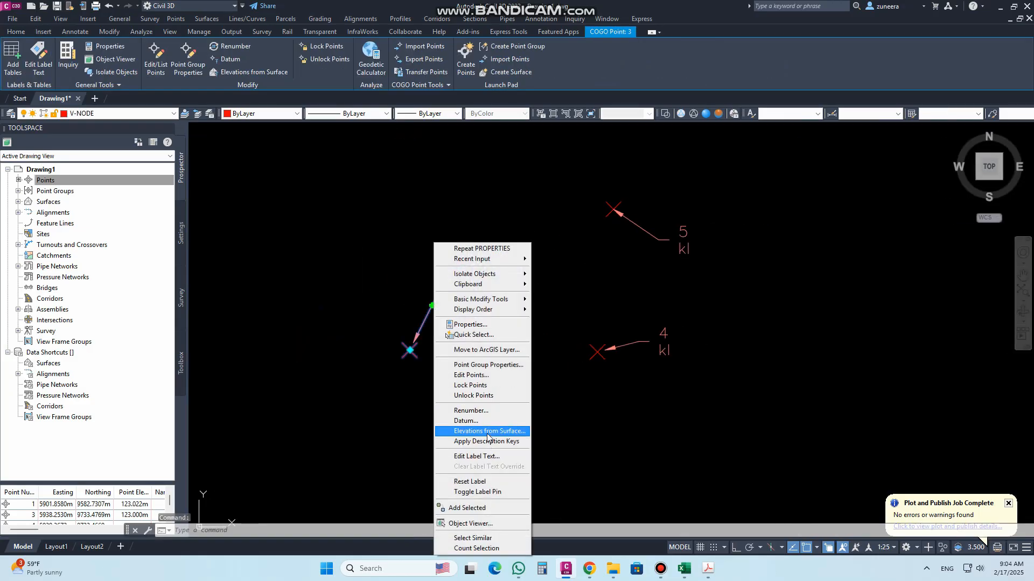
pyautogui.click(478, 366)
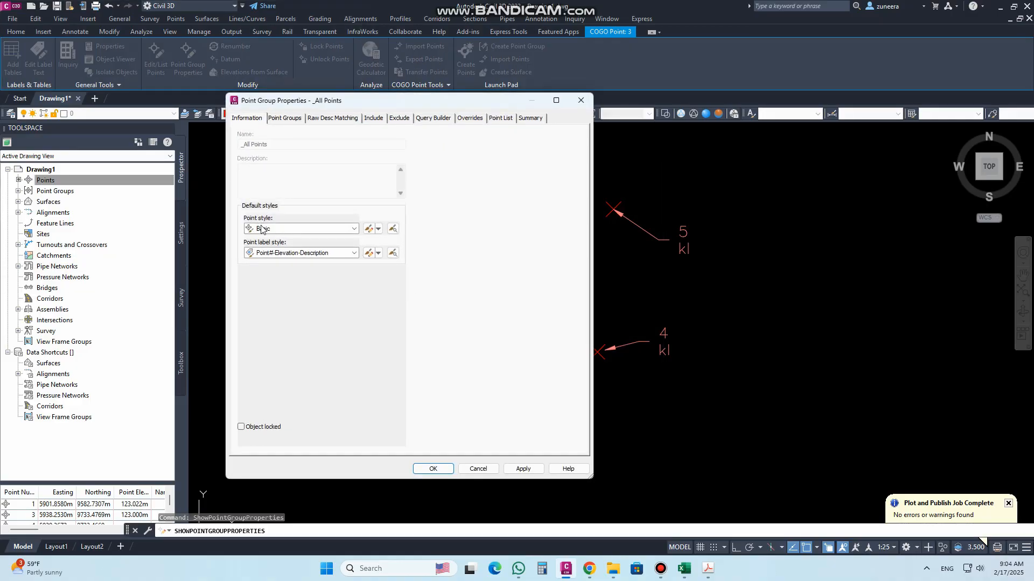
pyautogui.click(491, 473)
# Open the Basic point style for editing from the drawing's point style settings.
pyautogui.click(181, 233)
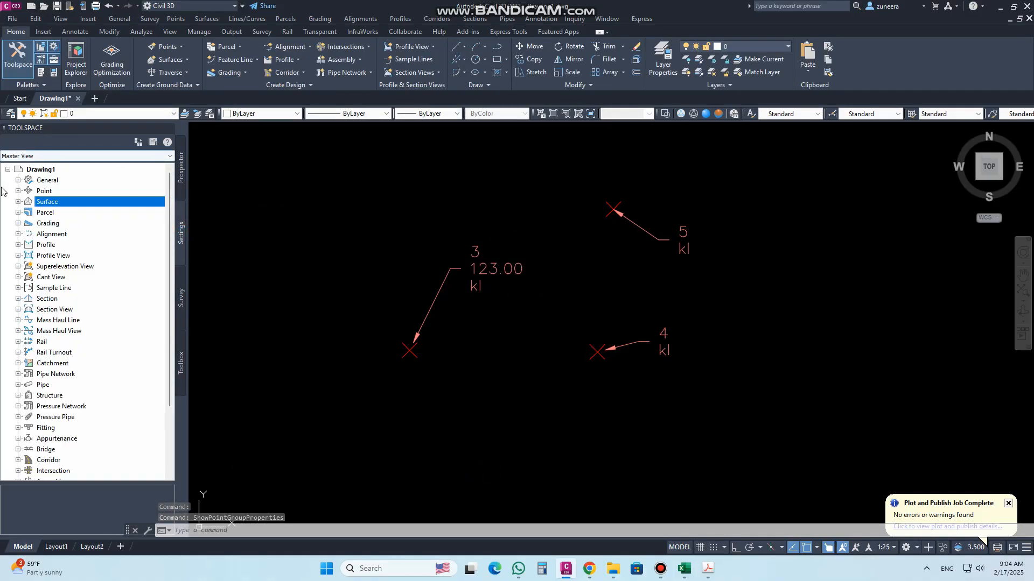
pyautogui.click(18, 191)
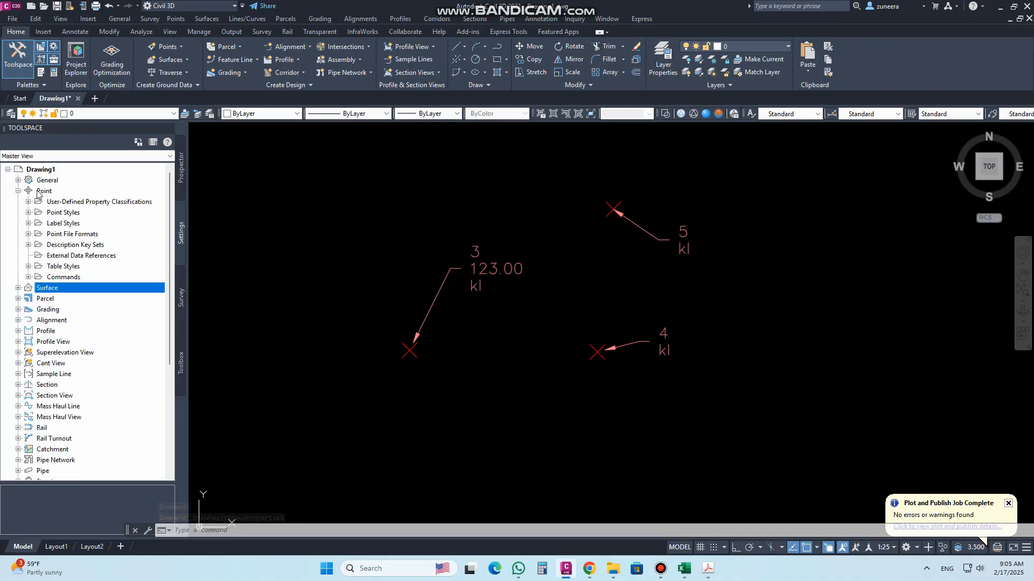
pyautogui.click(29, 212)
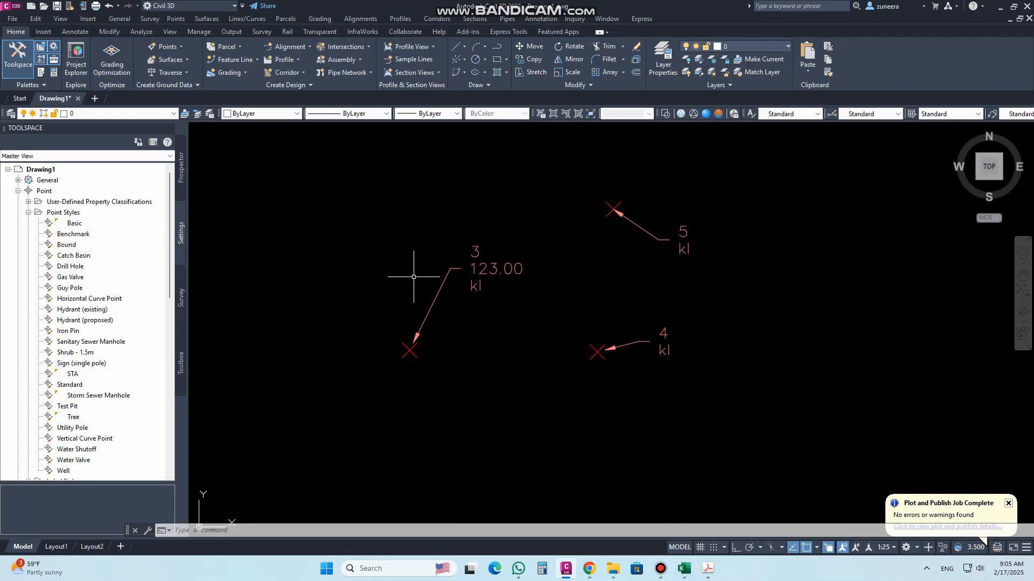
pyautogui.click(78, 225)
pyautogui.rightClick(79, 225)
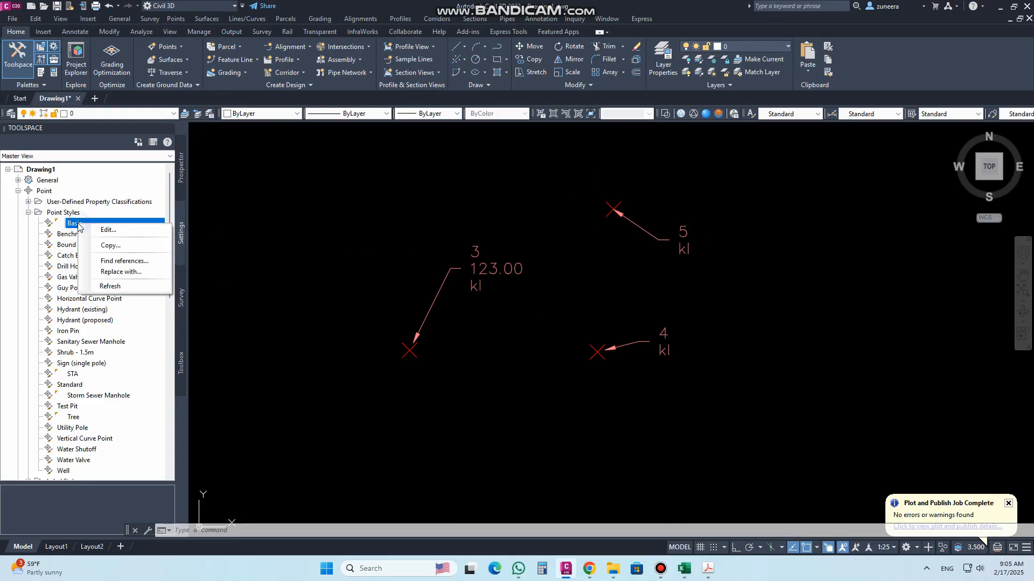
pyautogui.click(103, 230)
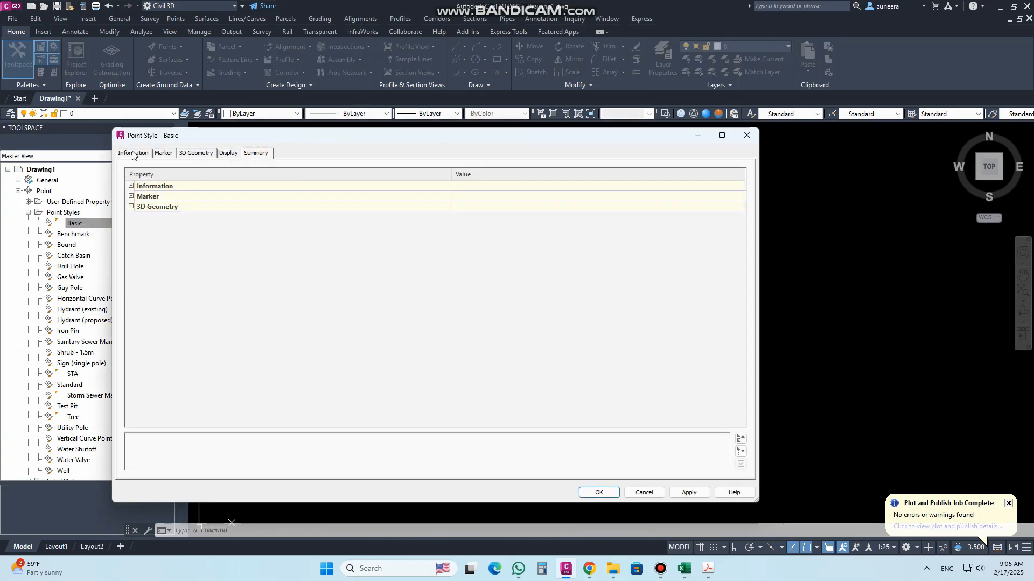
# Set Leader stops at marker to No in the Basic point style's marker settings and save the style.
pyautogui.click(133, 154)
pyautogui.click(257, 155)
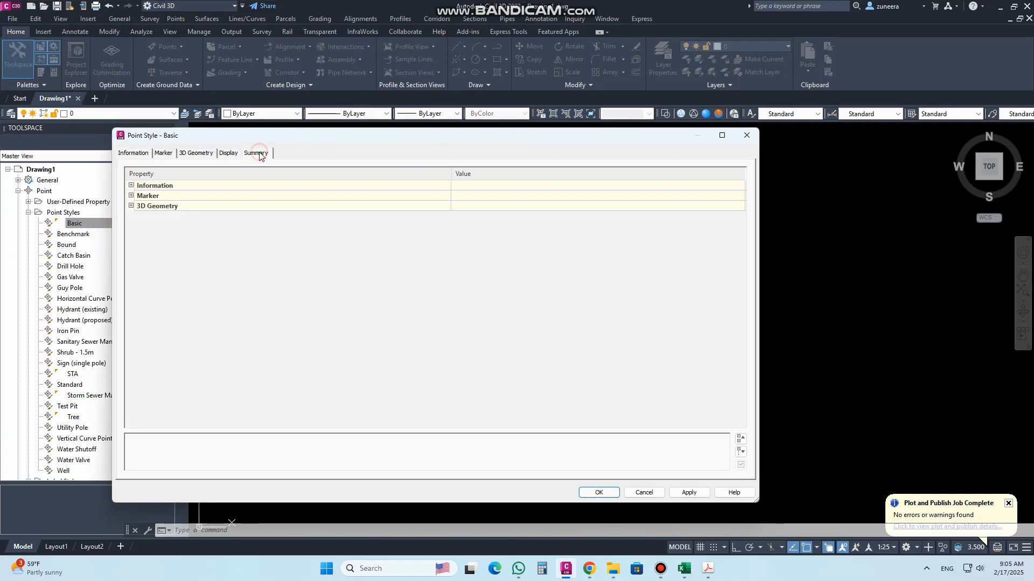
pyautogui.click(131, 196)
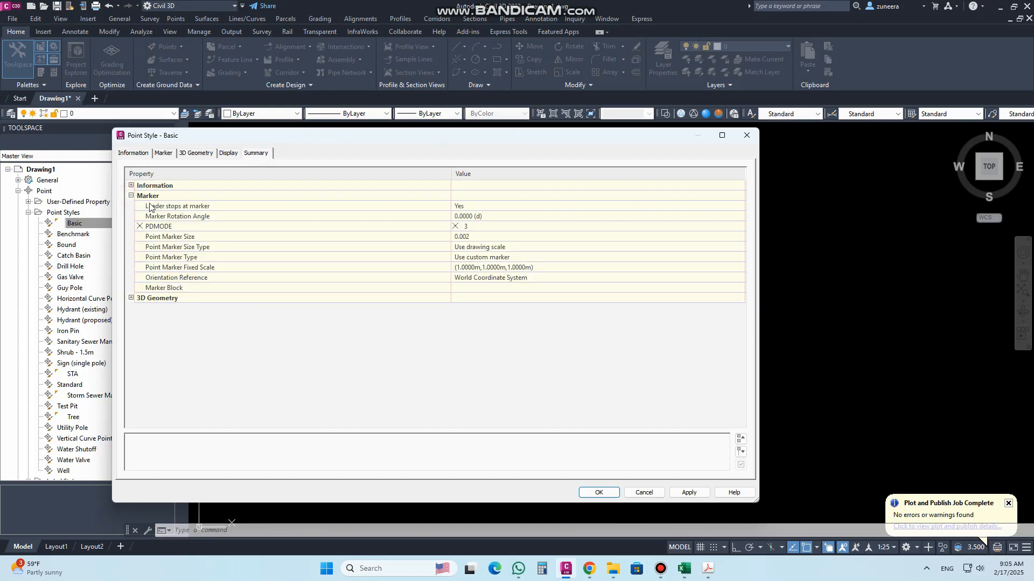
pyautogui.click(206, 210)
pyautogui.click(491, 207)
pyautogui.click(492, 209)
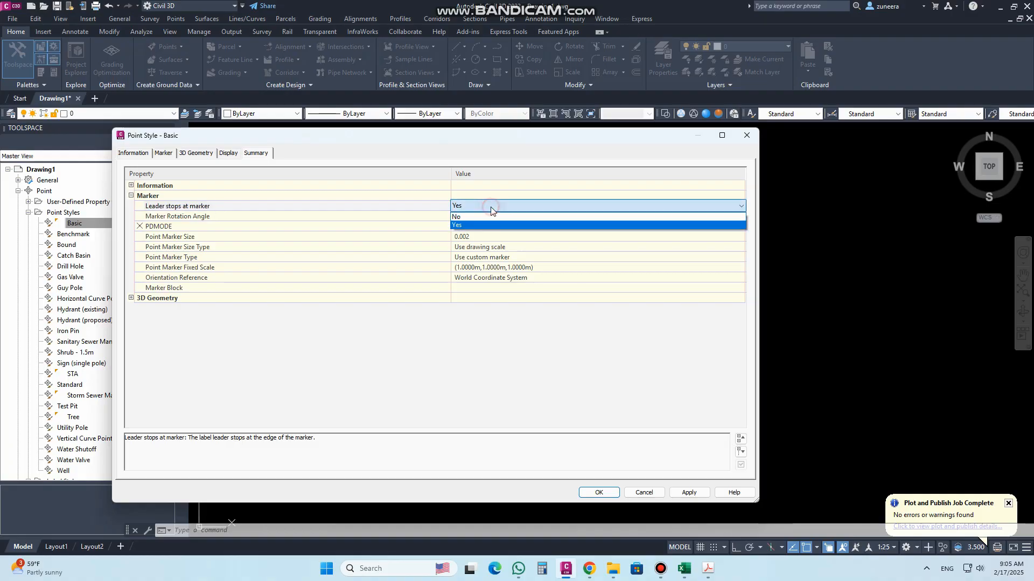
pyautogui.click(478, 225)
pyautogui.click(689, 492)
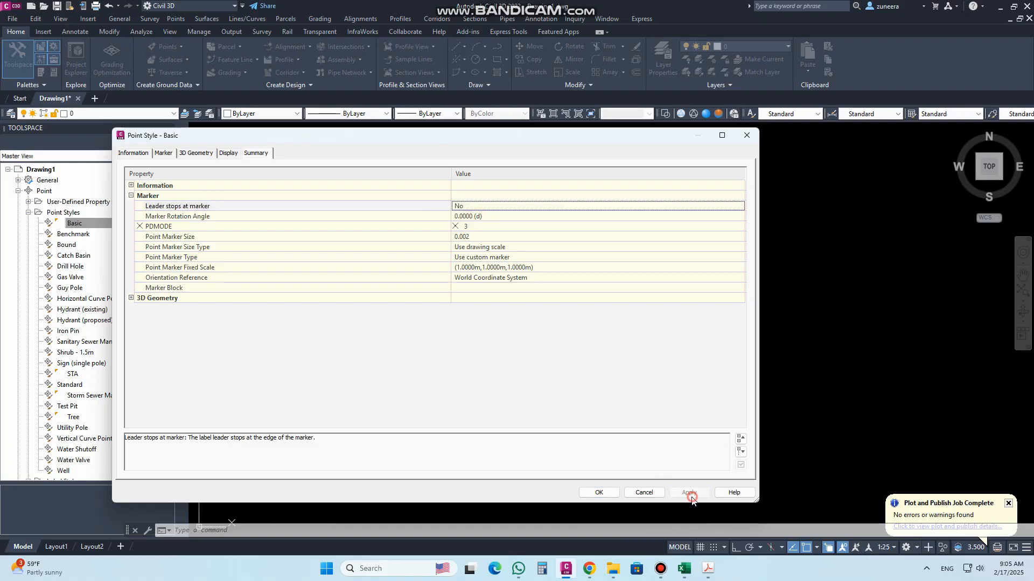
pyautogui.click(599, 492)
# Check where the point leaders meet their markers, and erase the three labelled COGO points.
pyautogui.scroll(4, 380, 341)
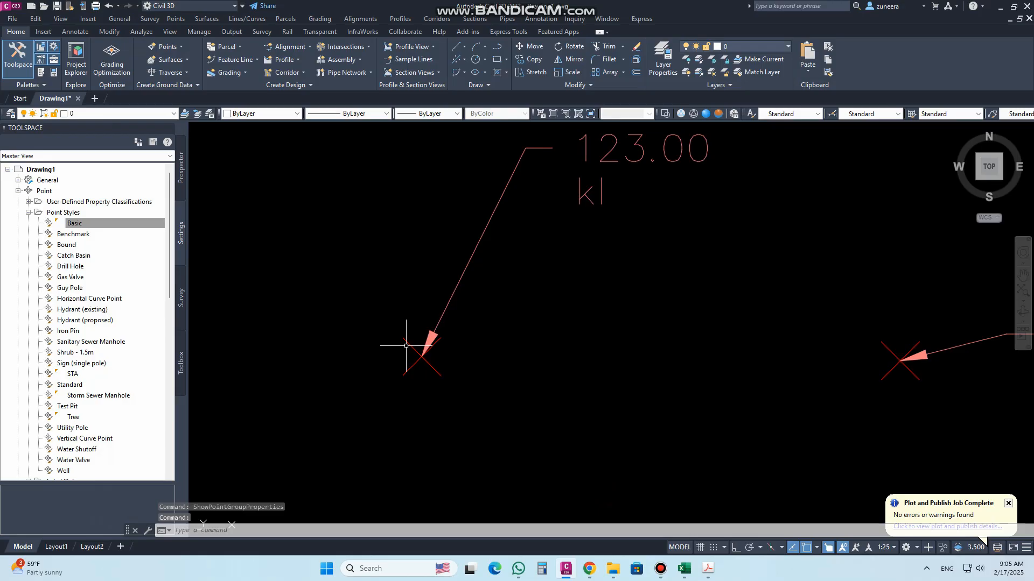
pyautogui.scroll(-4, 415, 344)
pyautogui.scroll(4, 423, 351)
pyautogui.scroll(-6, 447, 352)
pyautogui.scroll(-2, 449, 353)
pyautogui.click(584, 377)
pyautogui.click(443, 295)
pyautogui.write('e')
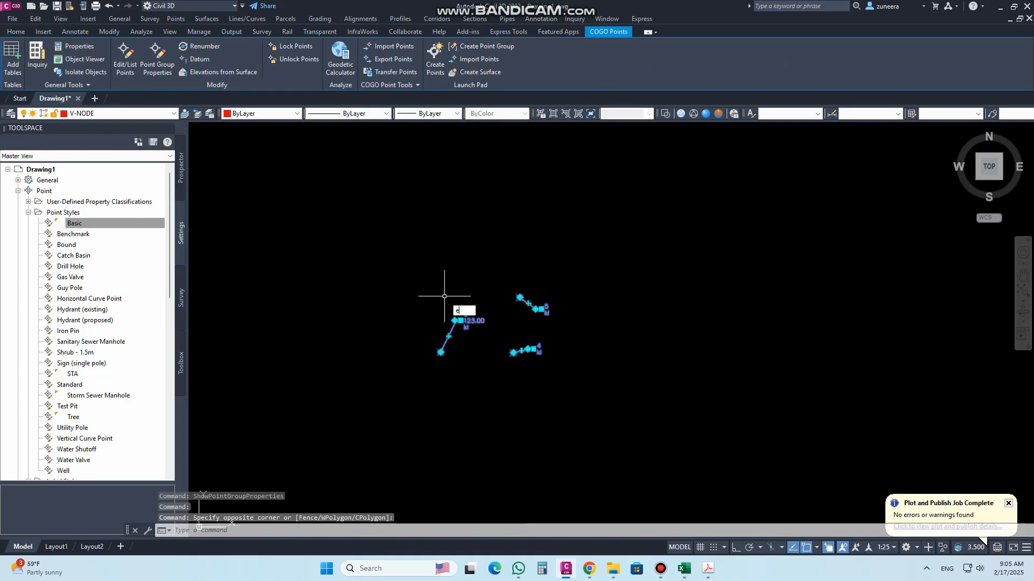
pyautogui.press('Return')
# Draw a polyline of three connected arcs lengthwise through the uppermost surface strip, shaping the first arc with a second point.
pyautogui.scroll(-6, 445, 293)
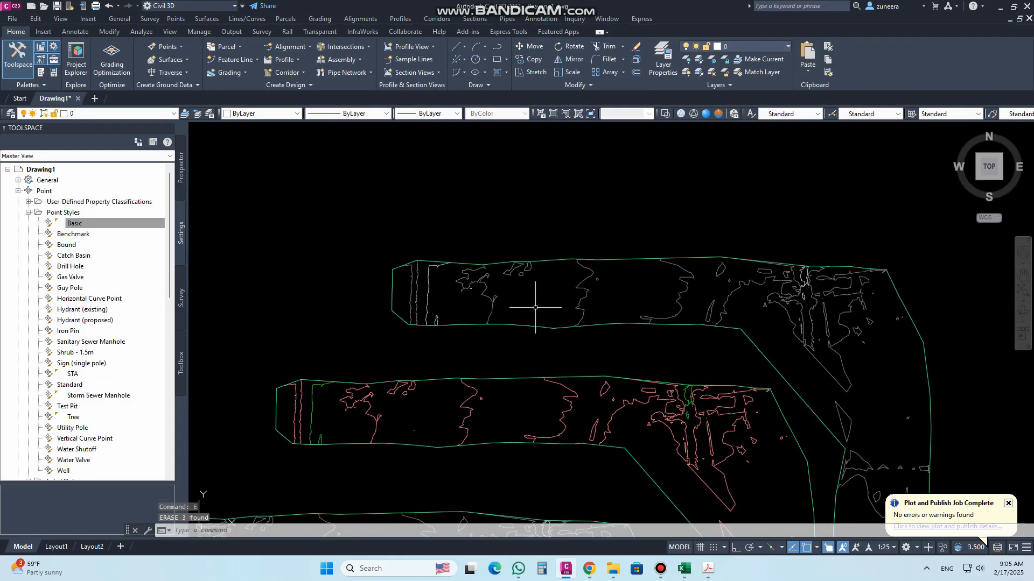
pyautogui.scroll(2, 607, 287)
pyautogui.write('pl')
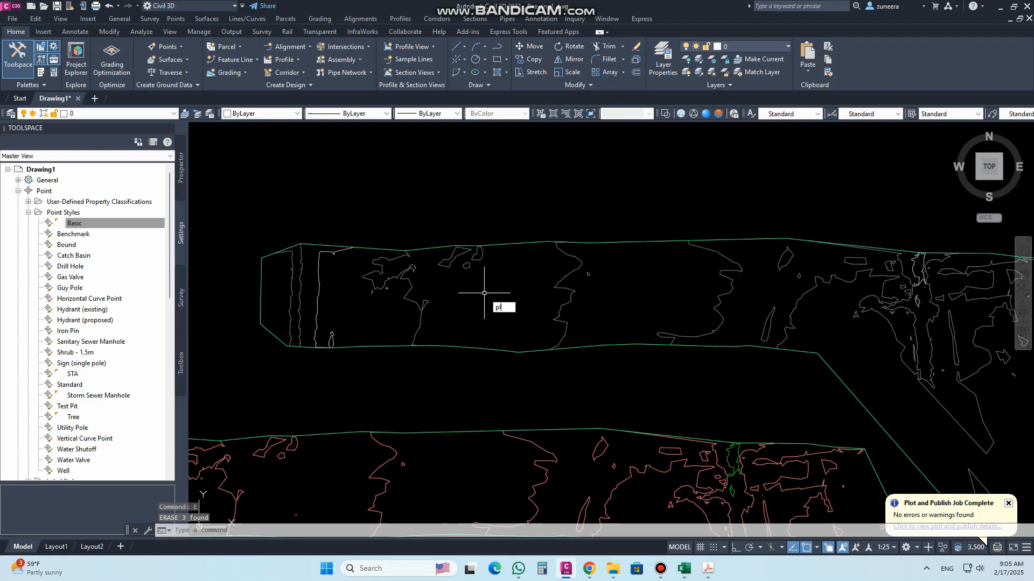
pyautogui.press('Return')
pyautogui.press('Escape')
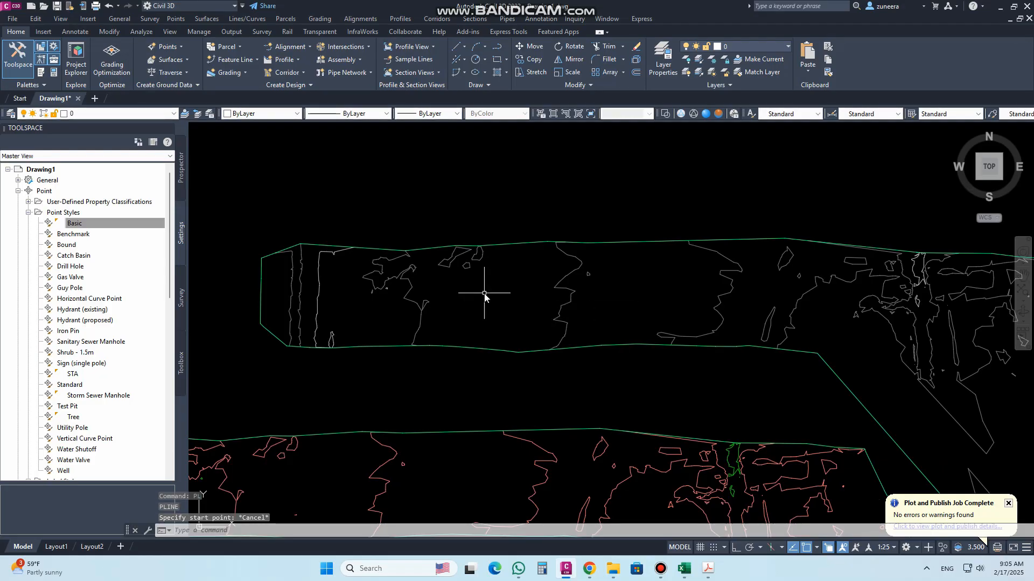
pyautogui.rightClick(485, 295)
pyautogui.click(512, 308)
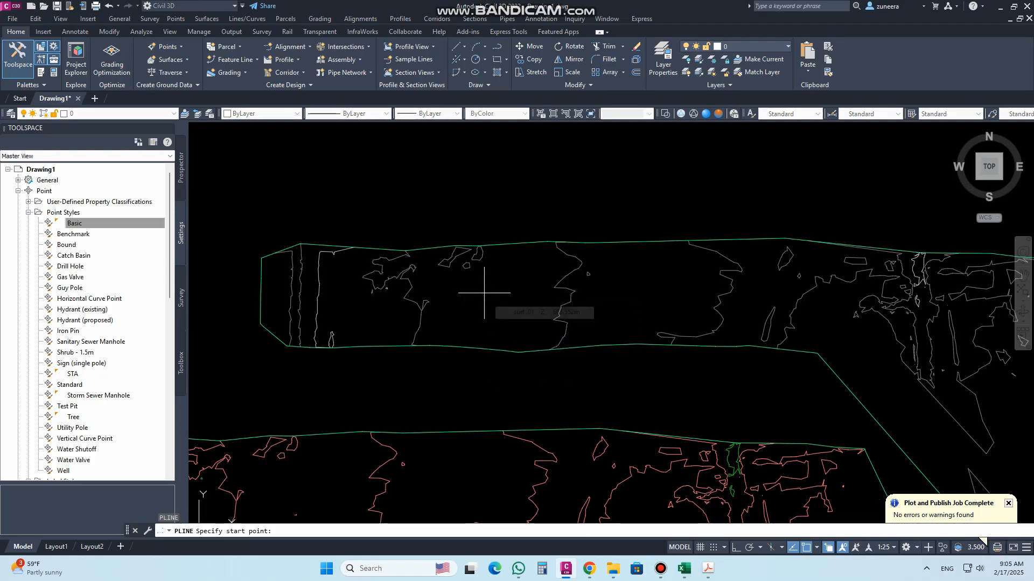
pyautogui.click(365, 275)
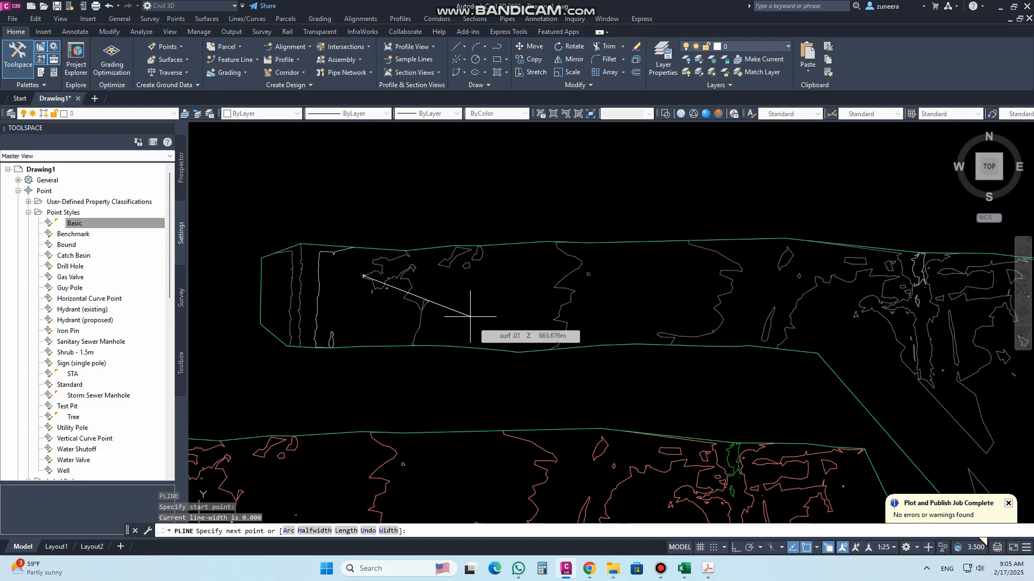
pyautogui.write('a')
pyautogui.press('Return')
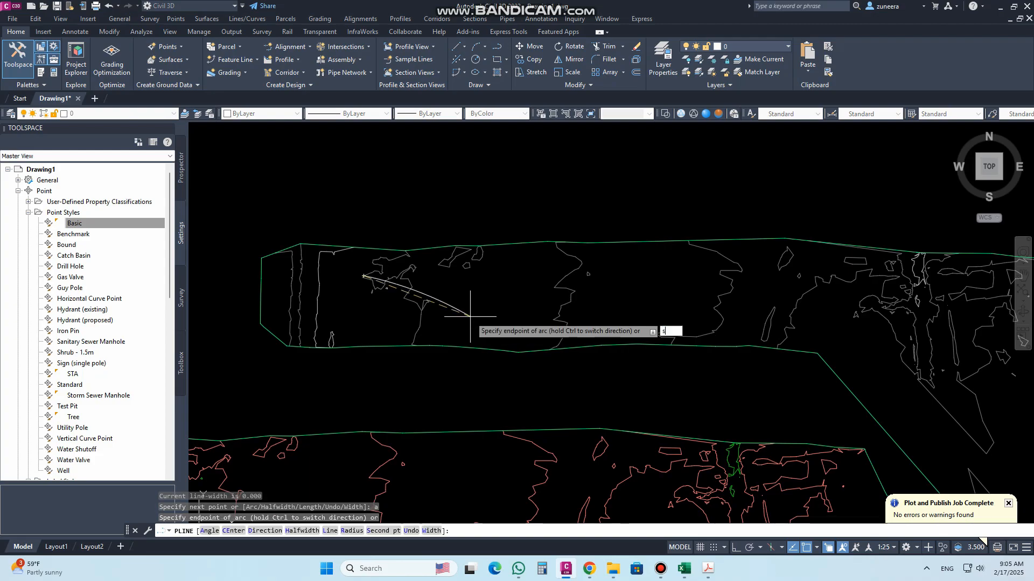
pyautogui.write('s')
pyautogui.press('Return')
pyautogui.click(498, 304)
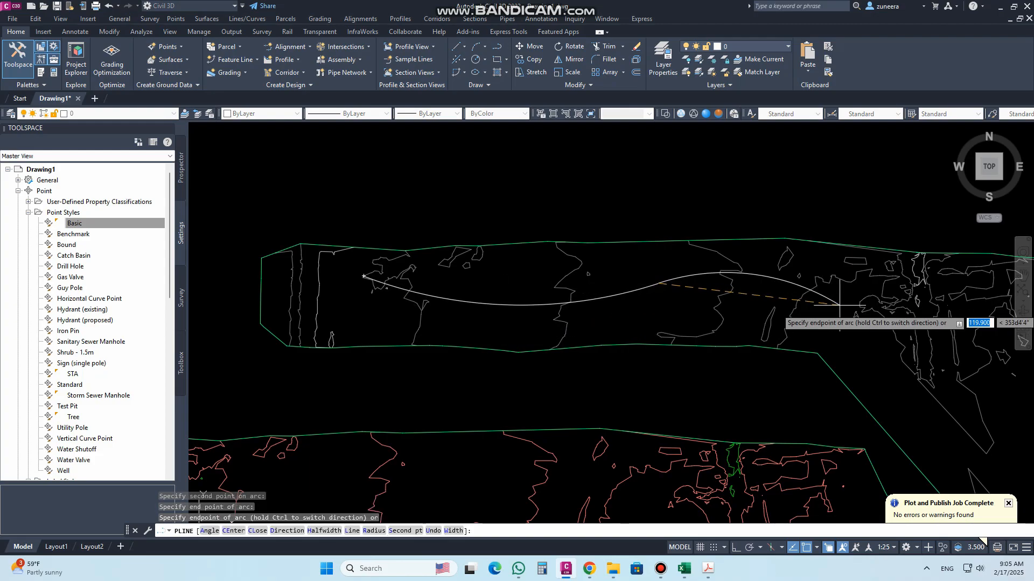
pyautogui.moveTo(891, 316); pyautogui.dragTo(690, 296, button='middle')
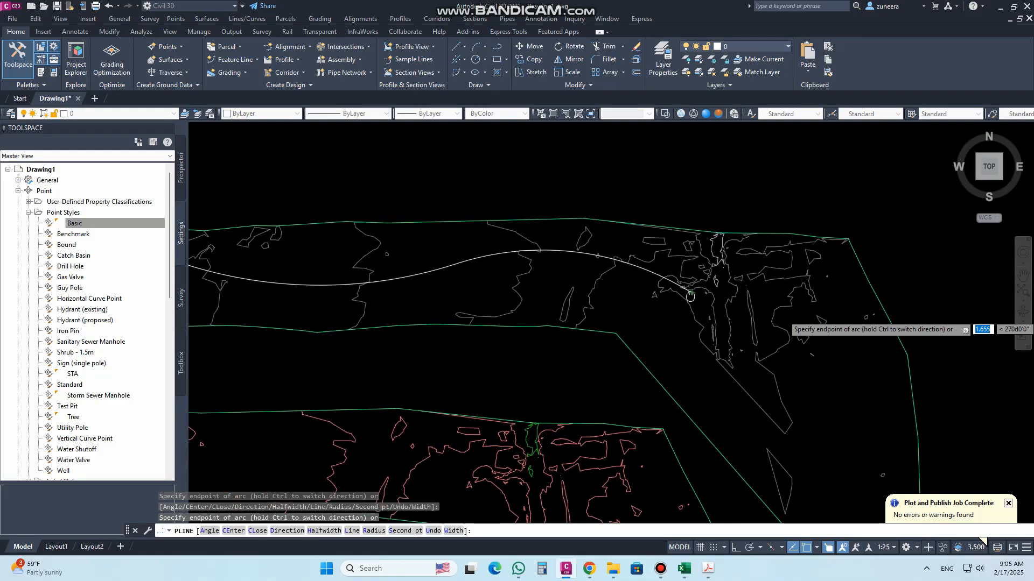
pyautogui.click(829, 313)
pyautogui.press('Return')
# Create a centerline alignment from the curved polyline, using the All Labels alignment label set.
pyautogui.moveTo(379, 255); pyautogui.dragTo(498, 307, button='middle')
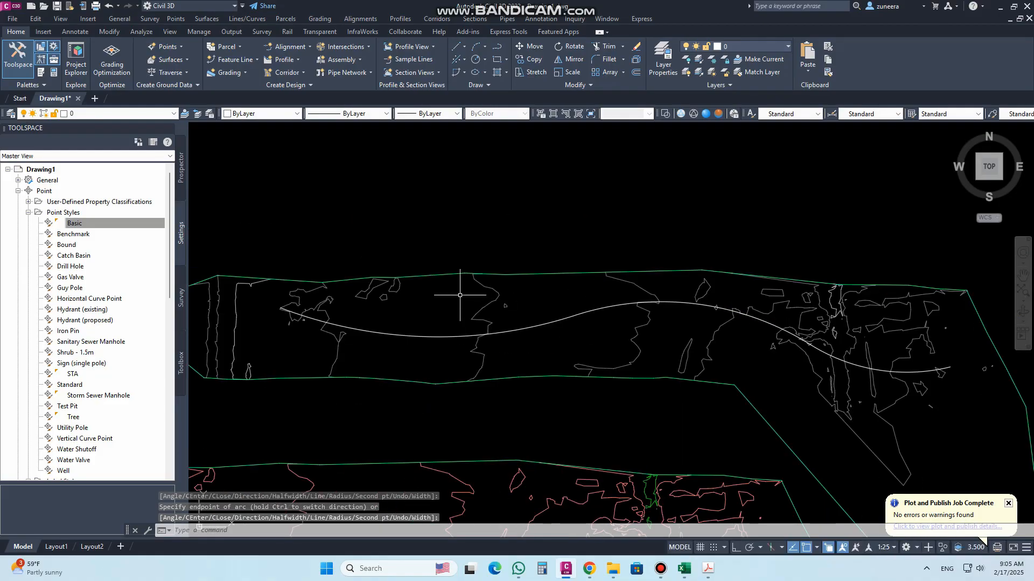
pyautogui.click(303, 50)
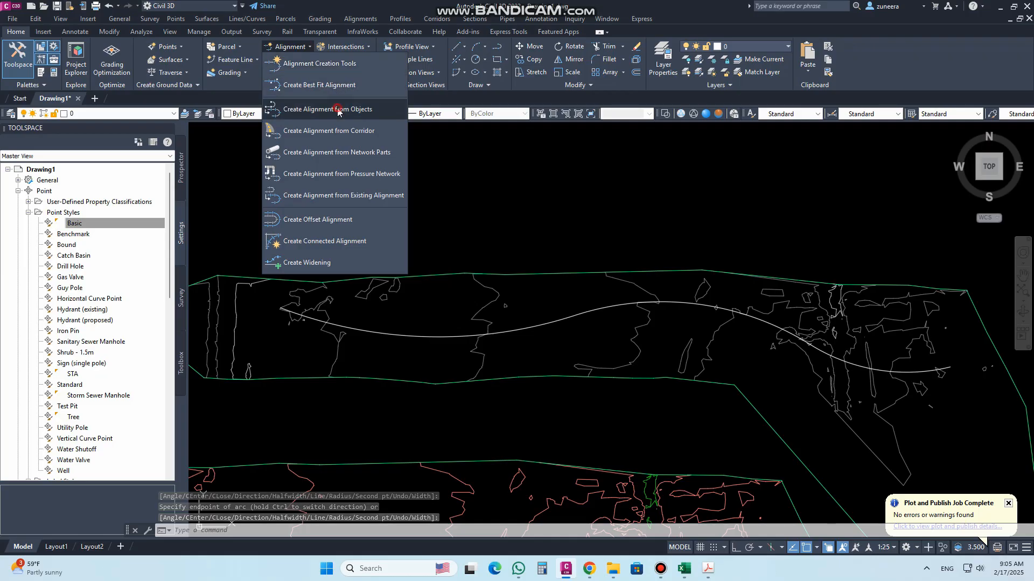
pyautogui.click(334, 108)
pyautogui.click(343, 328)
pyautogui.press('Return')
pyautogui.press('Return')
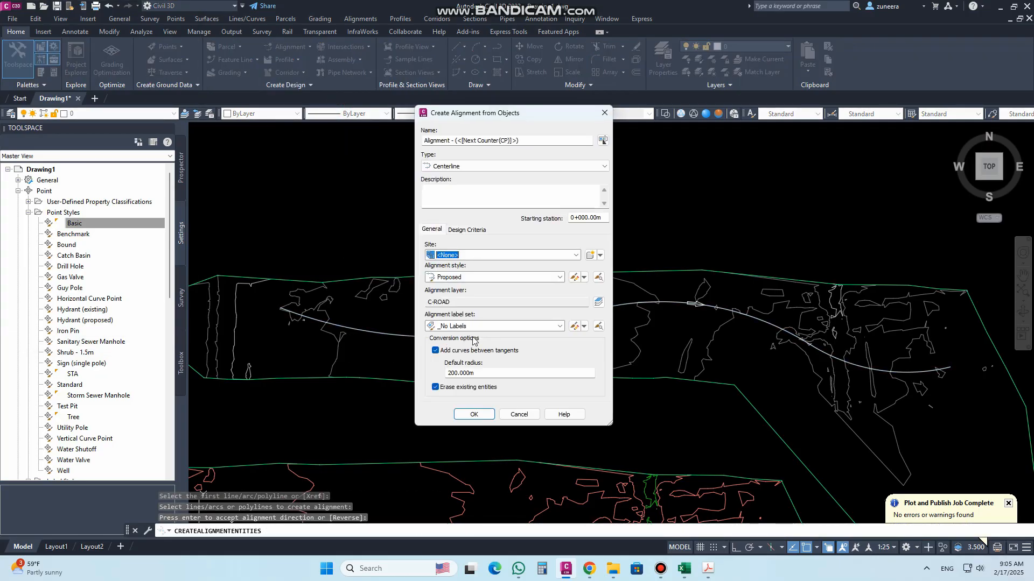
pyautogui.click(475, 326)
pyautogui.click(475, 354)
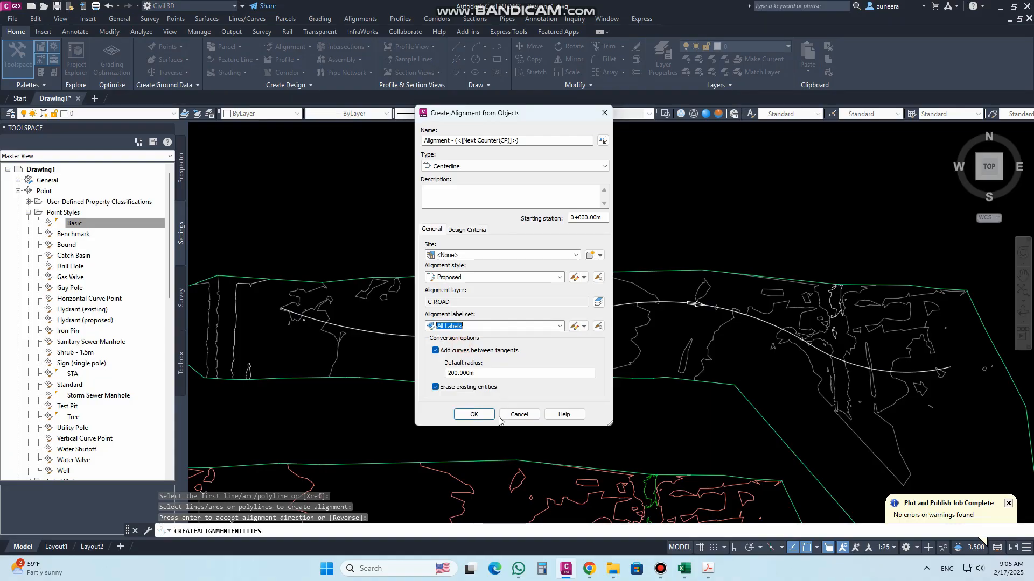
pyautogui.click(489, 413)
# Set the drawing's annotation scale to 1:500.
pyautogui.scroll(5, 964, 396)
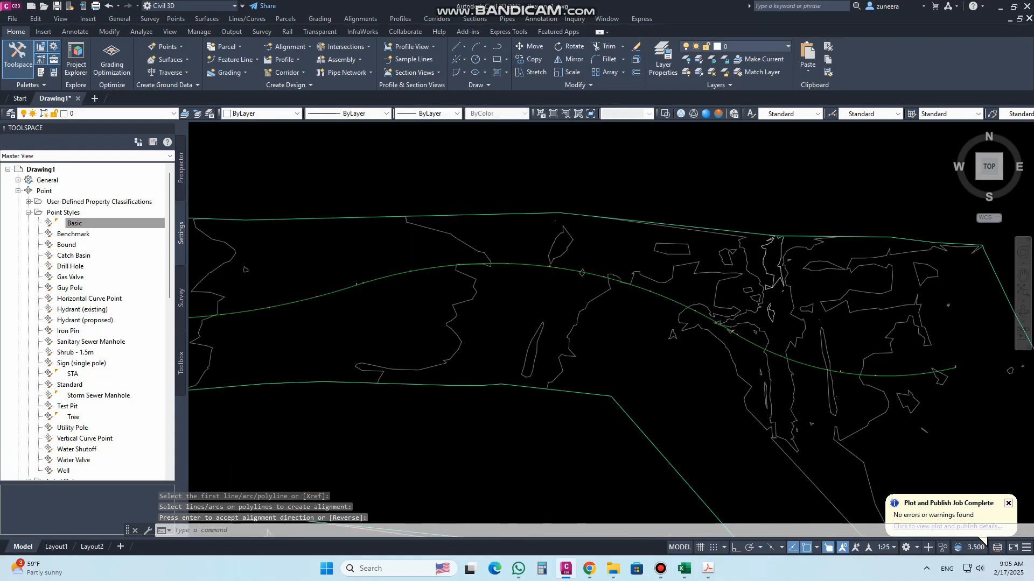
pyautogui.click(889, 550)
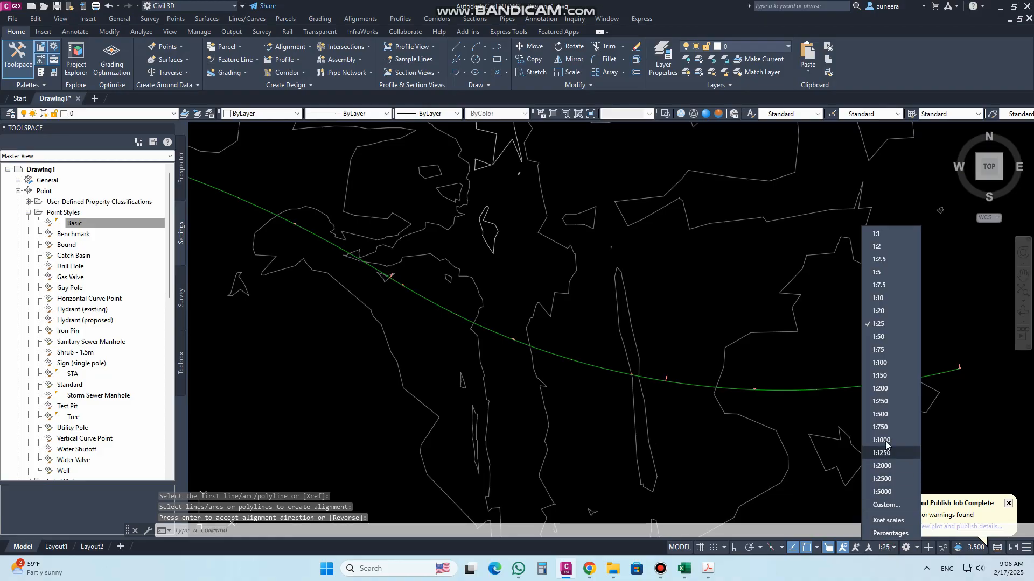
pyautogui.click(890, 418)
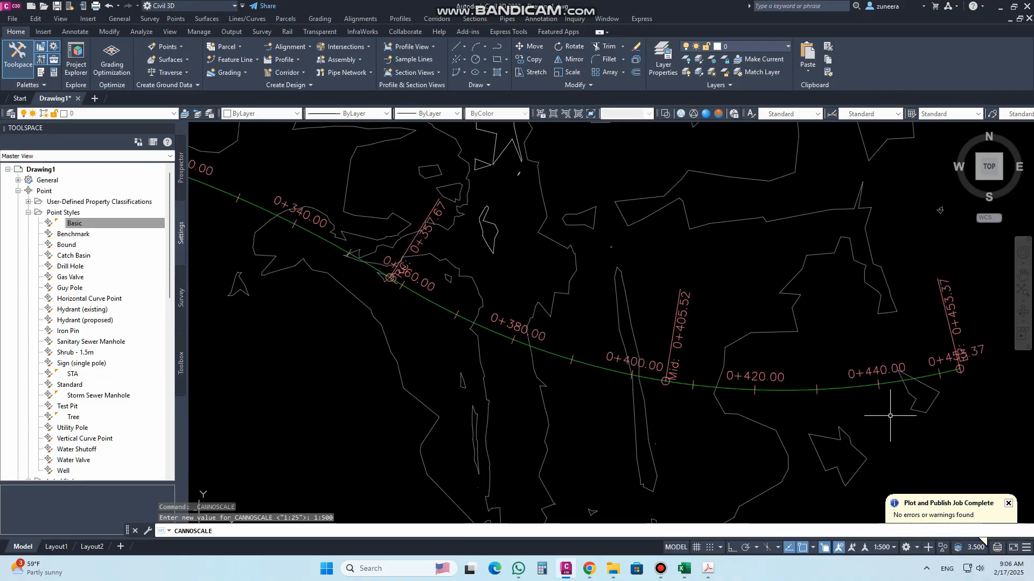
# Examine the station label format at the end of the alignment and along its last curve.
pyautogui.scroll(-2, 512, 331)
pyautogui.scroll(2, 857, 326)
pyautogui.scroll(2, 609, 329)
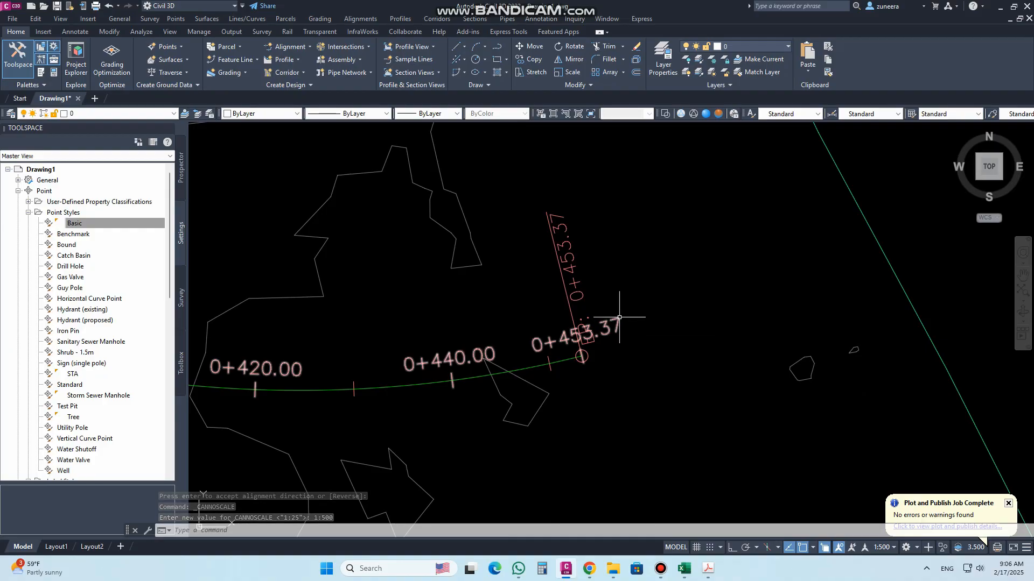
pyautogui.scroll(2, 582, 336)
pyautogui.scroll(-3, 582, 335)
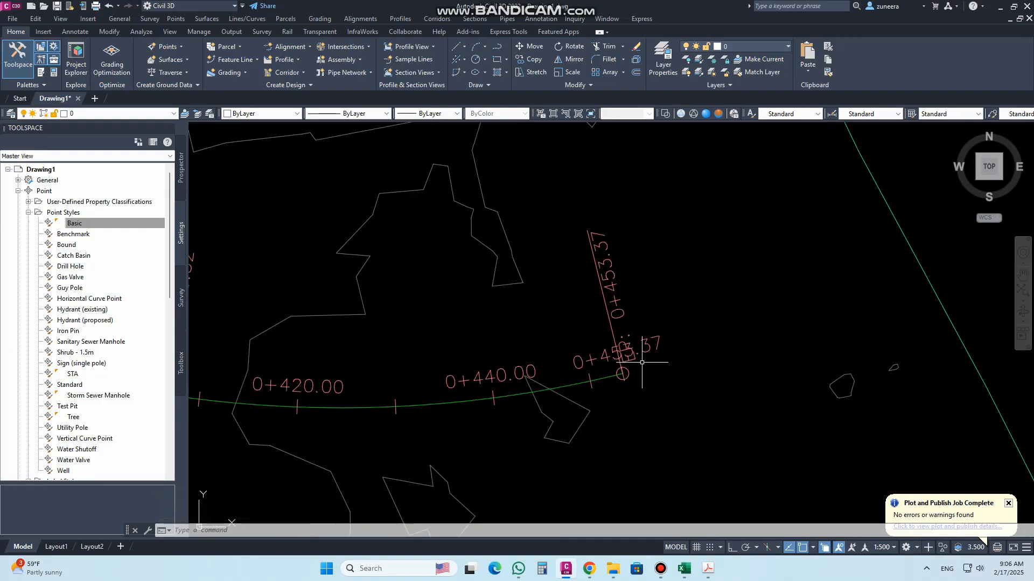
pyautogui.moveTo(666, 329)
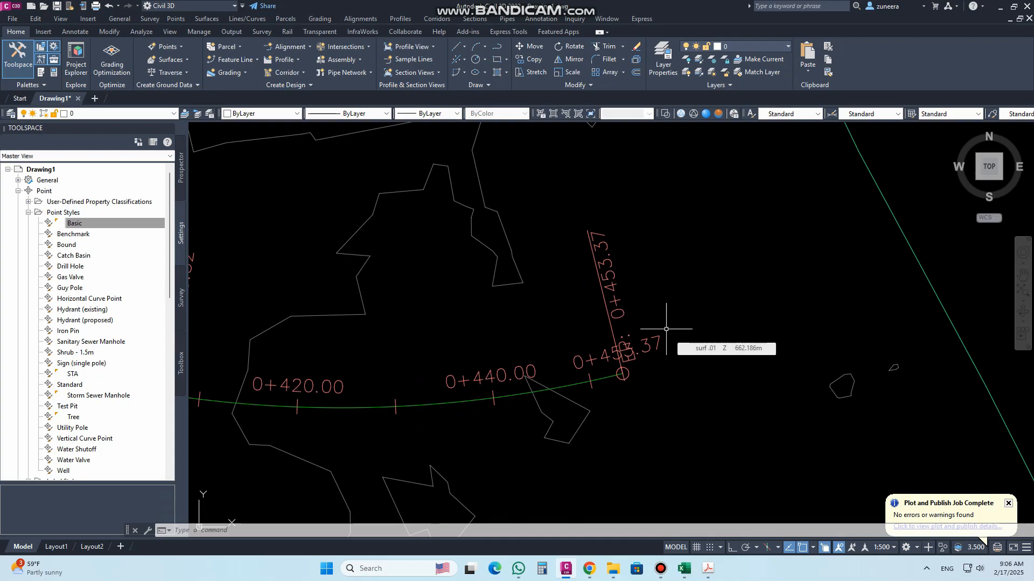
pyautogui.scroll(2, 645, 348)
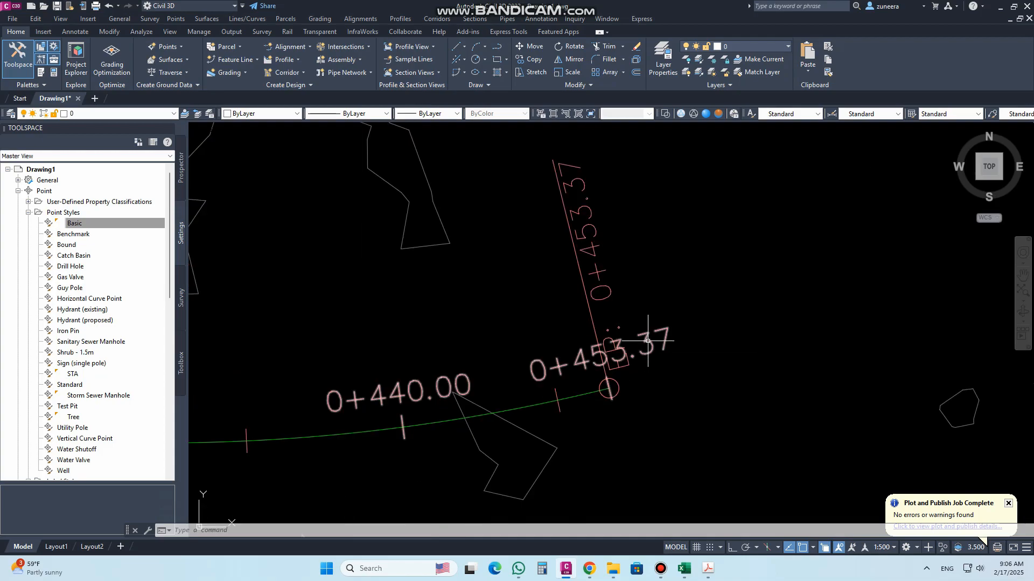
pyautogui.scroll(-4, 647, 341)
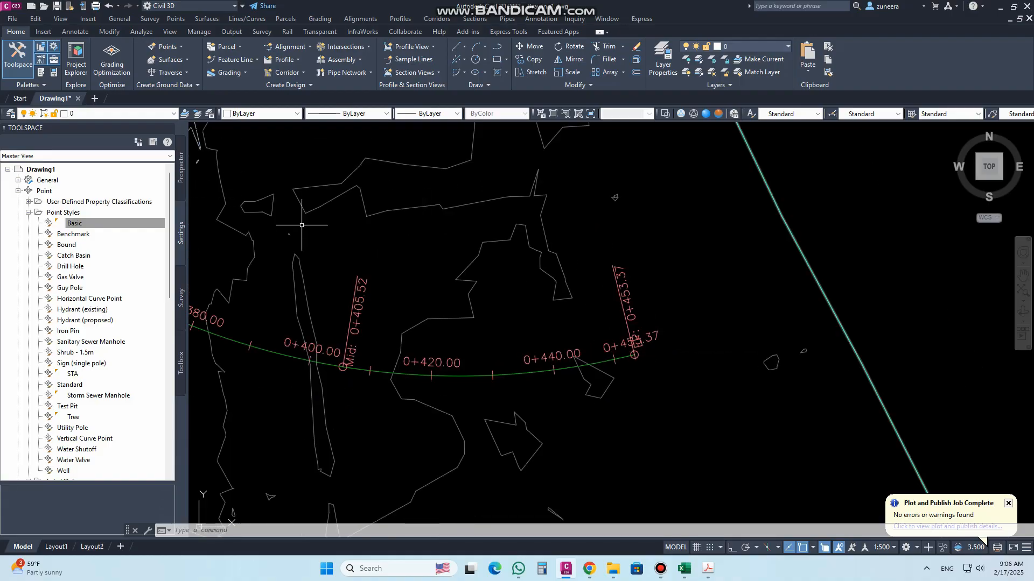
# Start a new drawing and draw a polyline with one straight segment followed by two arcs.
pyautogui.click(95, 100)
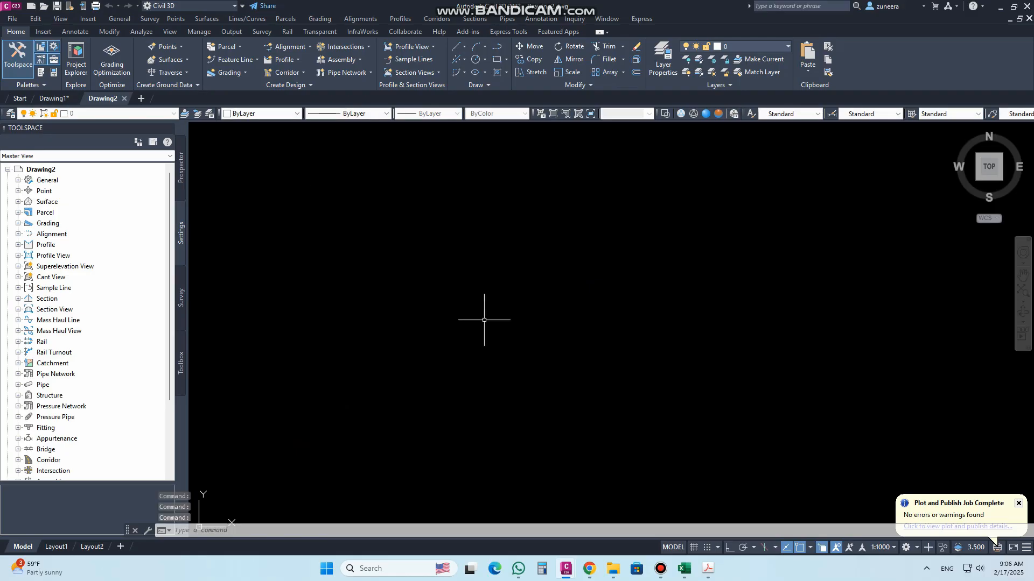
pyautogui.write('pl')
pyautogui.press('Return')
pyautogui.click(407, 294)
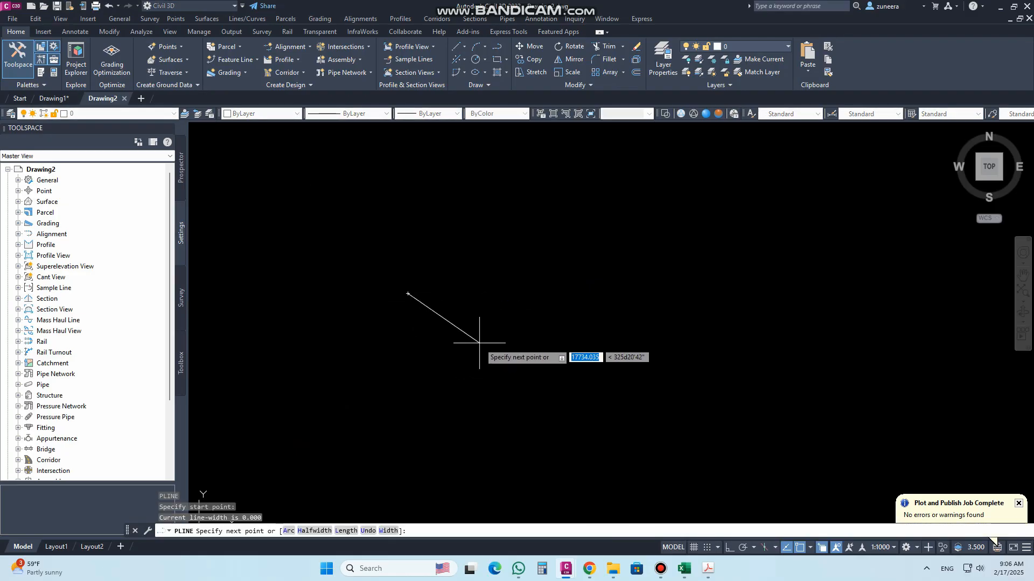
pyautogui.click(479, 343)
pyautogui.write('a')
pyautogui.press('Return')
pyautogui.write('s')
pyautogui.press('Return')
pyautogui.click(579, 309)
pyautogui.click(707, 329)
pyautogui.click(813, 312)
pyautogui.press('Return')
# Create a centerline alignment from the new drawing's polyline with the All Labels alignment label set.
pyautogui.scroll(2, 813, 306)
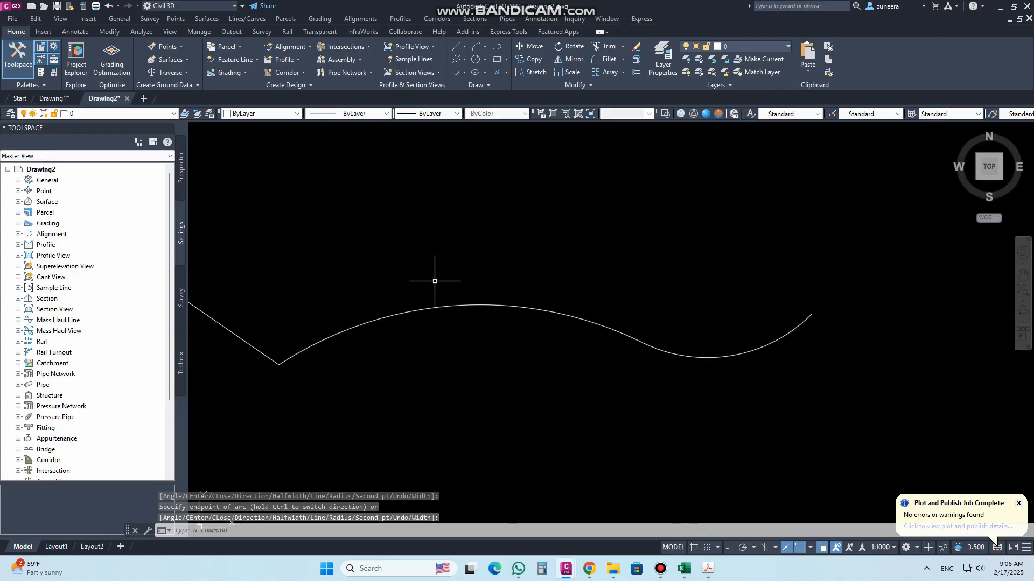
pyautogui.click(291, 47)
pyautogui.click(323, 110)
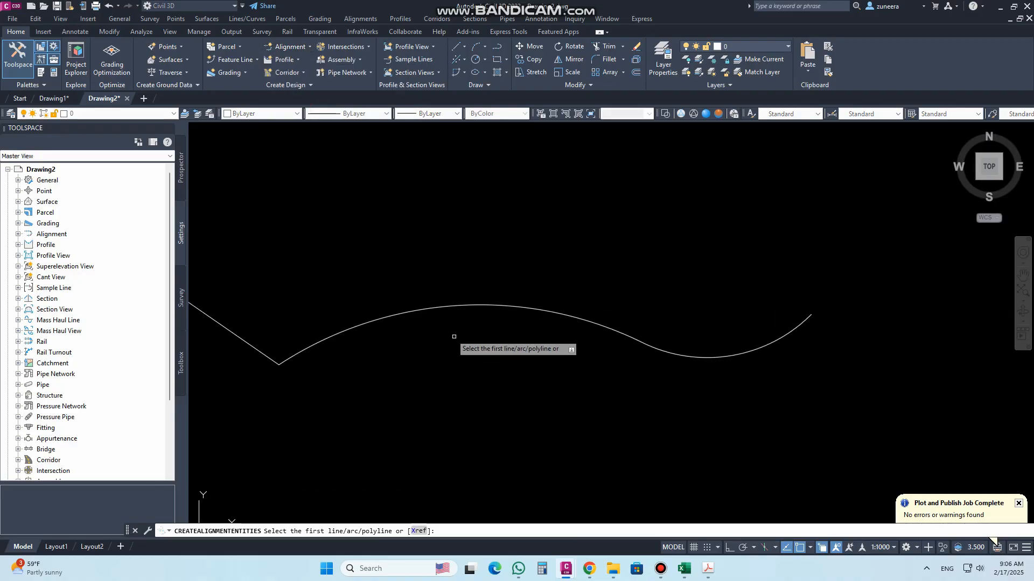
pyautogui.click(431, 309)
pyautogui.press('Return')
pyautogui.press('Return')
pyautogui.click(473, 327)
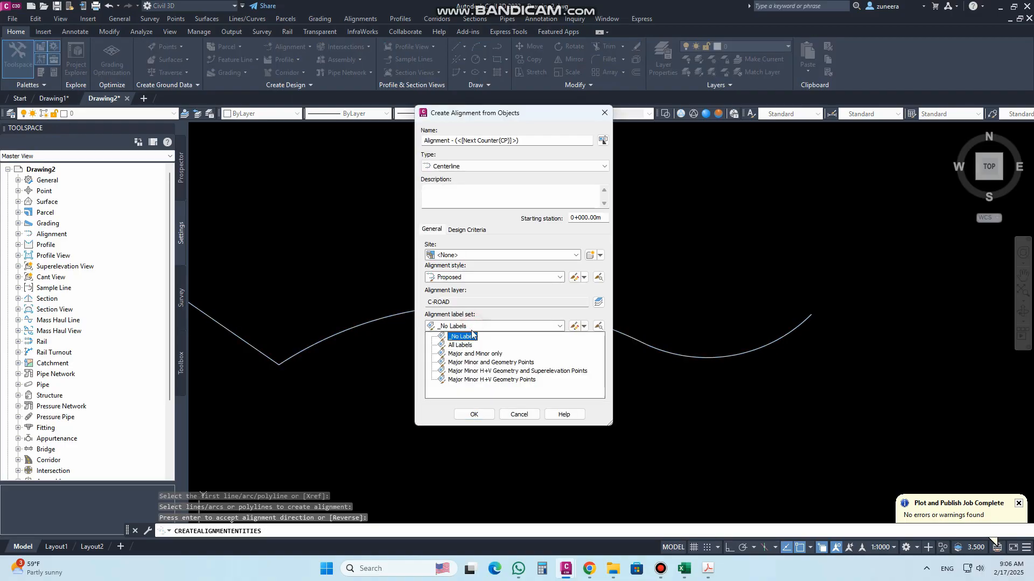
pyautogui.click(459, 351)
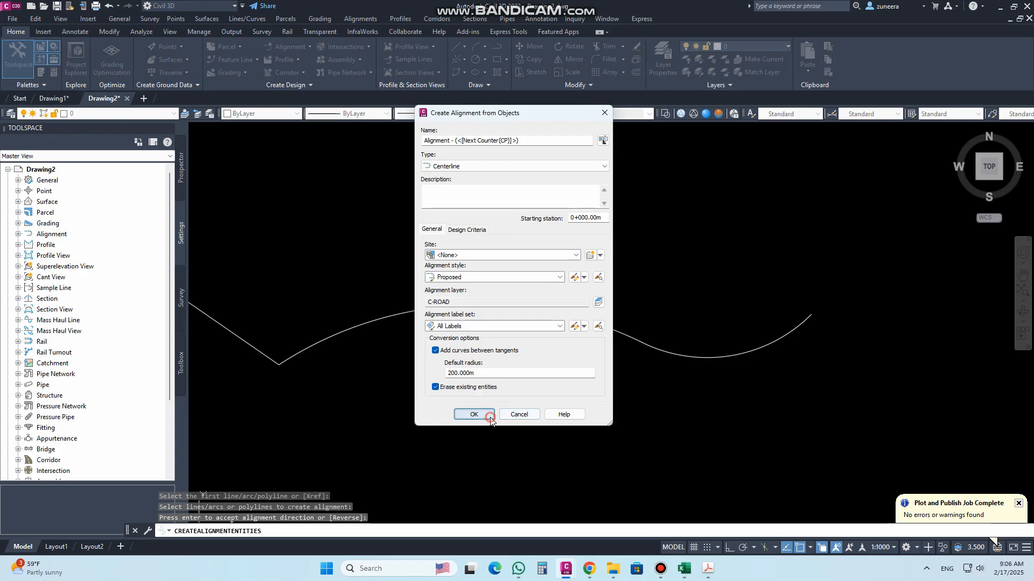
pyautogui.click(470, 414)
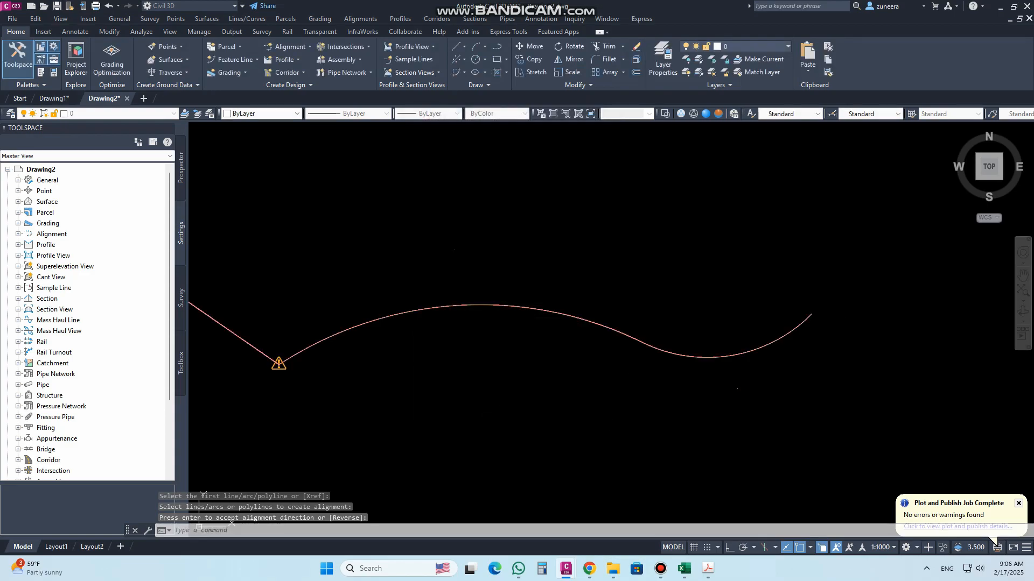
# Examine the station labels at the end point of the new drawing's alignment.
pyautogui.scroll(5, 696, 338)
pyautogui.scroll(3, 697, 334)
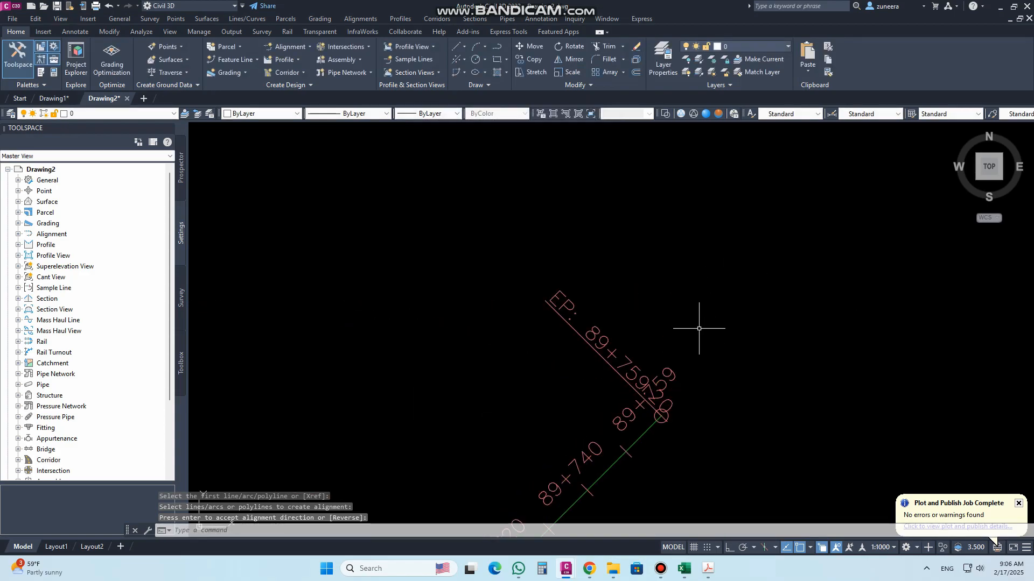
pyautogui.scroll(2, 554, 299)
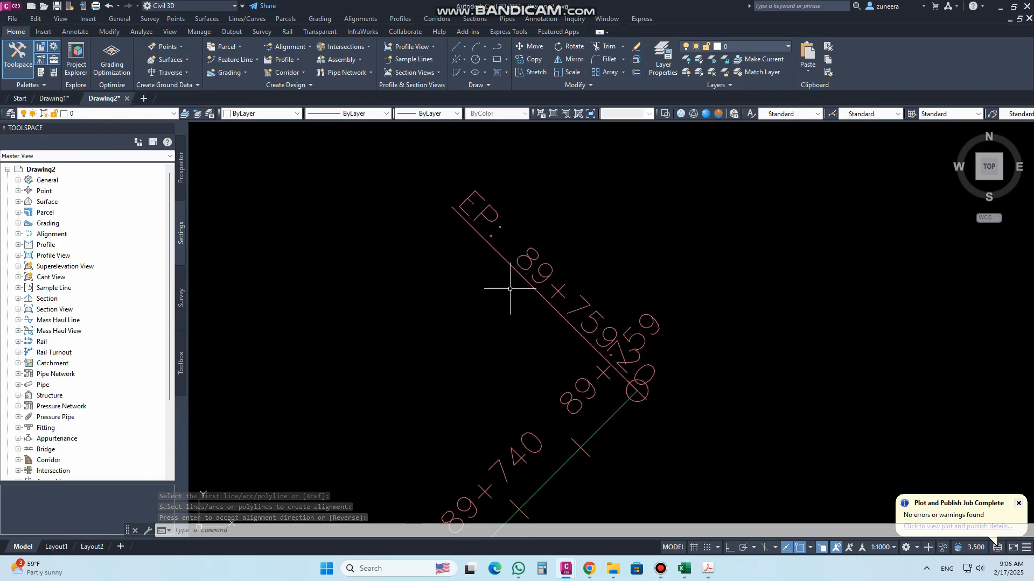
# Pull the 89+759 station label away from the alignment's end point so that it hangs on a leader.
pyautogui.scroll(1, 510, 289)
pyautogui.click(589, 302)
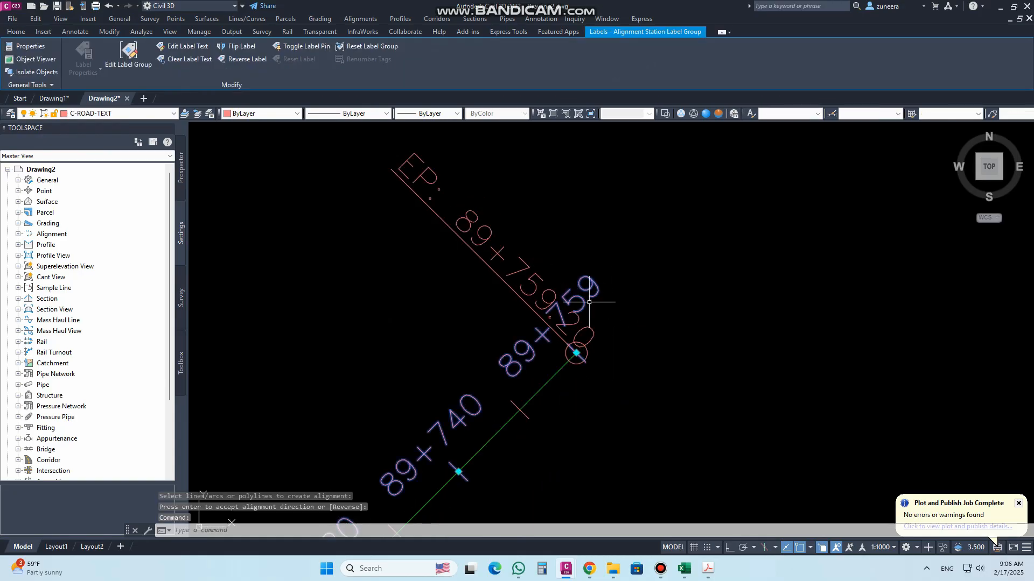
pyautogui.click(577, 353)
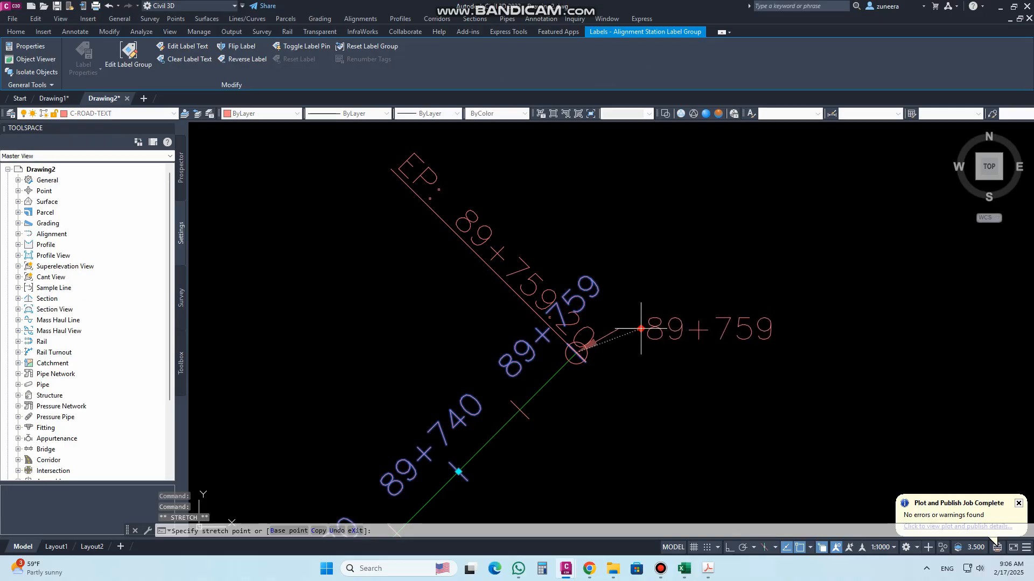
pyautogui.press('Escape')
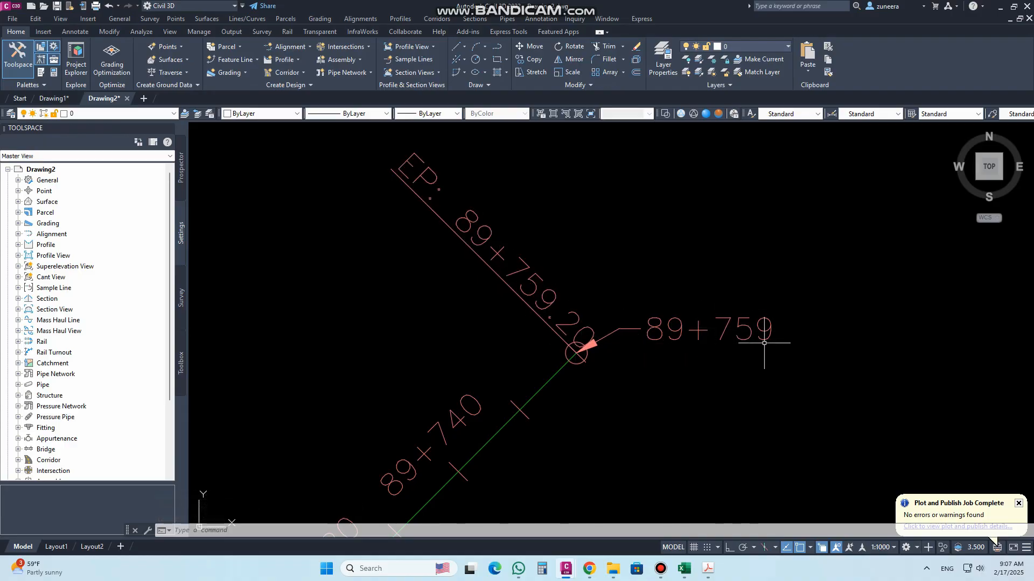
# Delete only the dragged 89+759 station label at the alignment's end and undo the deletion.
pyautogui.scroll(-1, 706, 282)
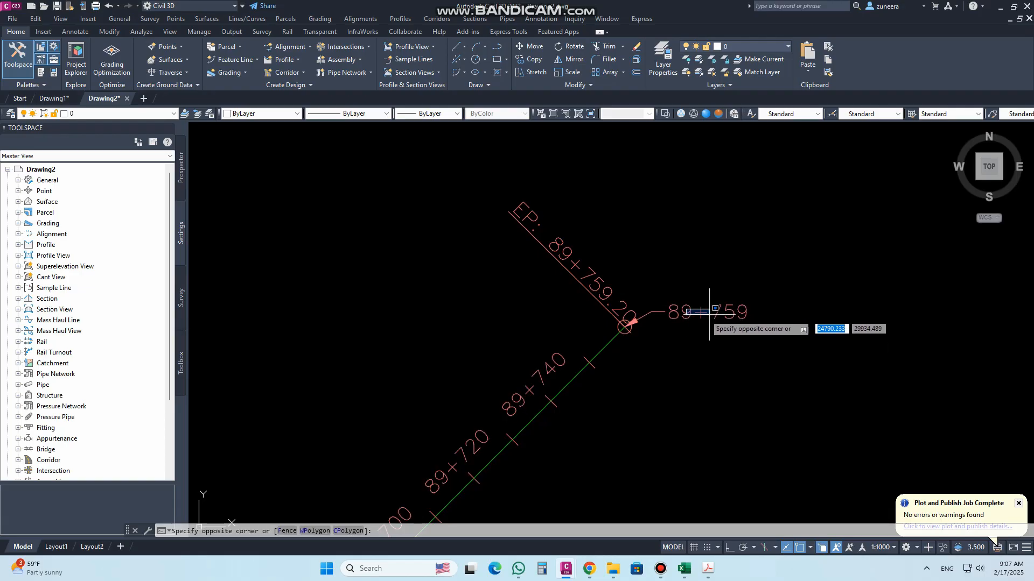
pyautogui.click(681, 306)
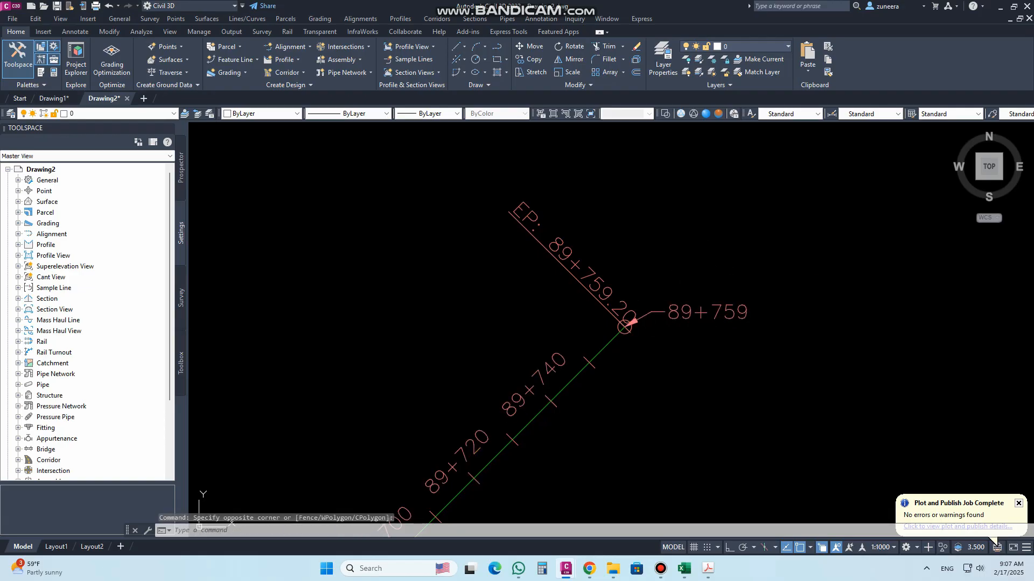
pyautogui.click(685, 306)
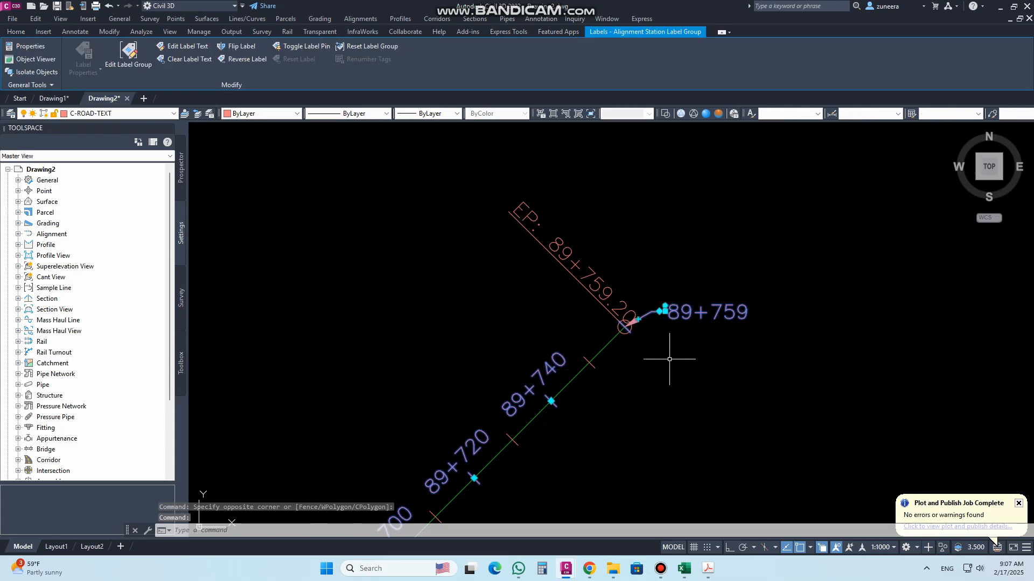
pyautogui.press('Escape')
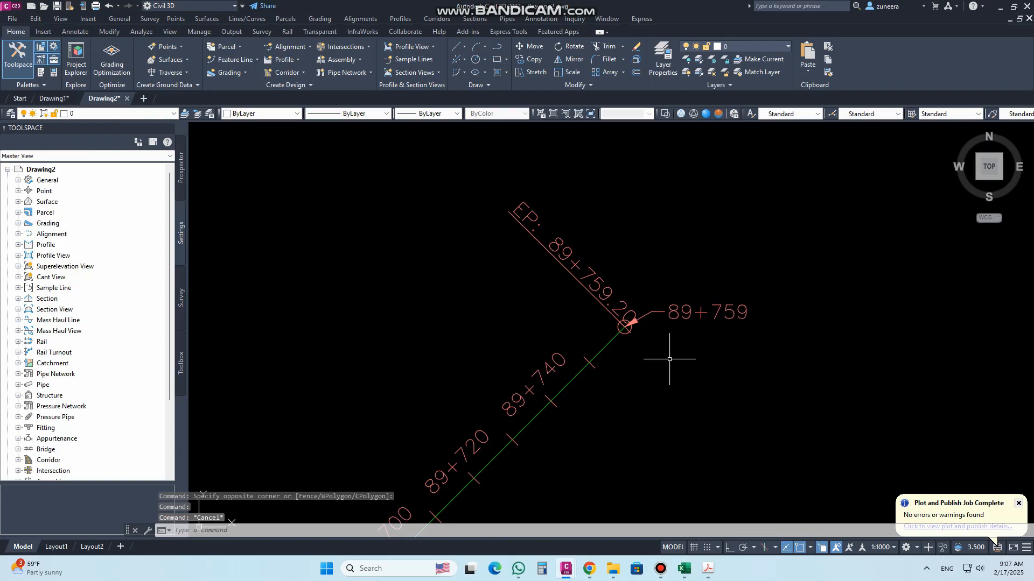
pyautogui.click(690, 324)
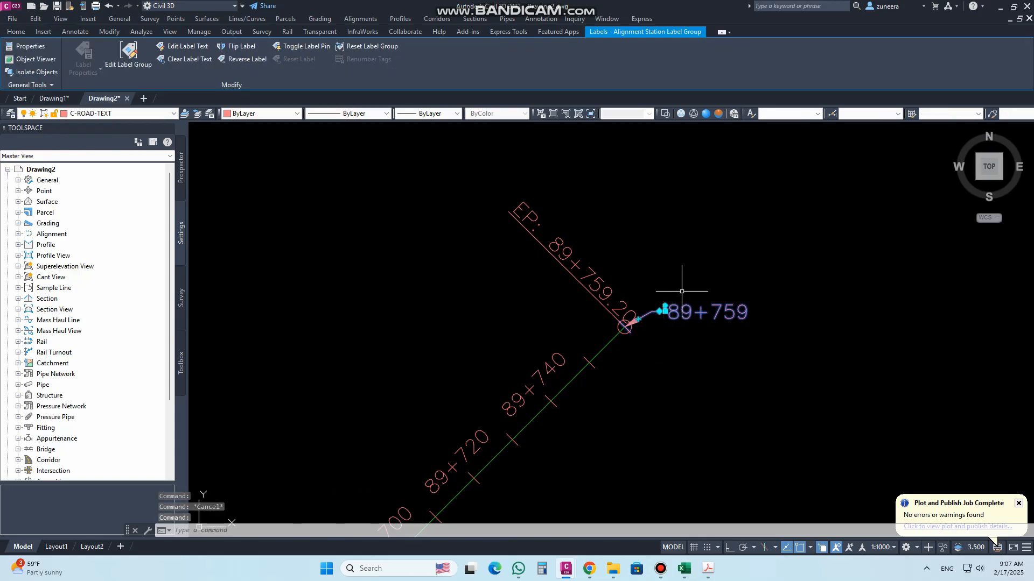
pyautogui.press('Delete')
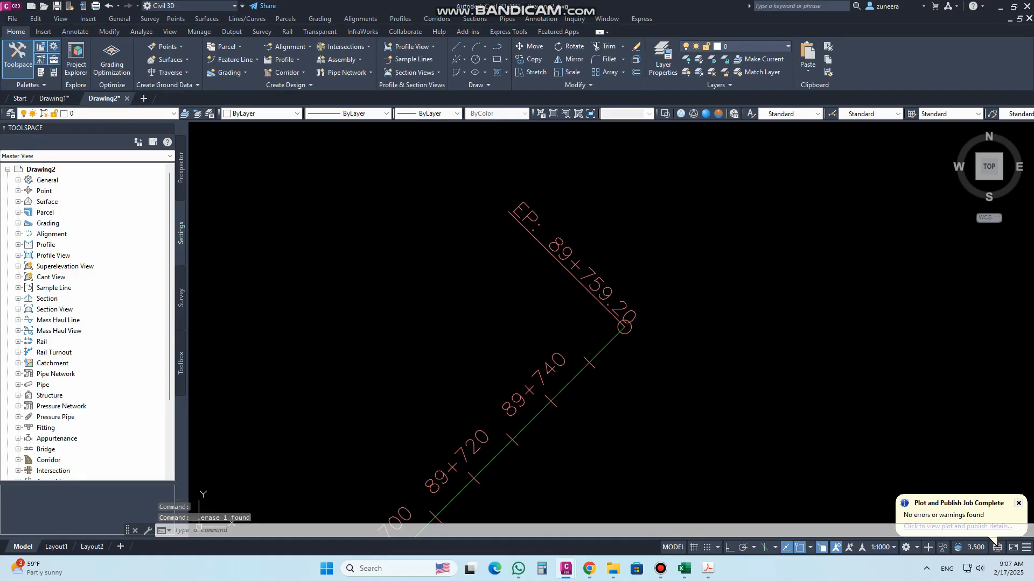
pyautogui.hotkey('ctrl', 'z')
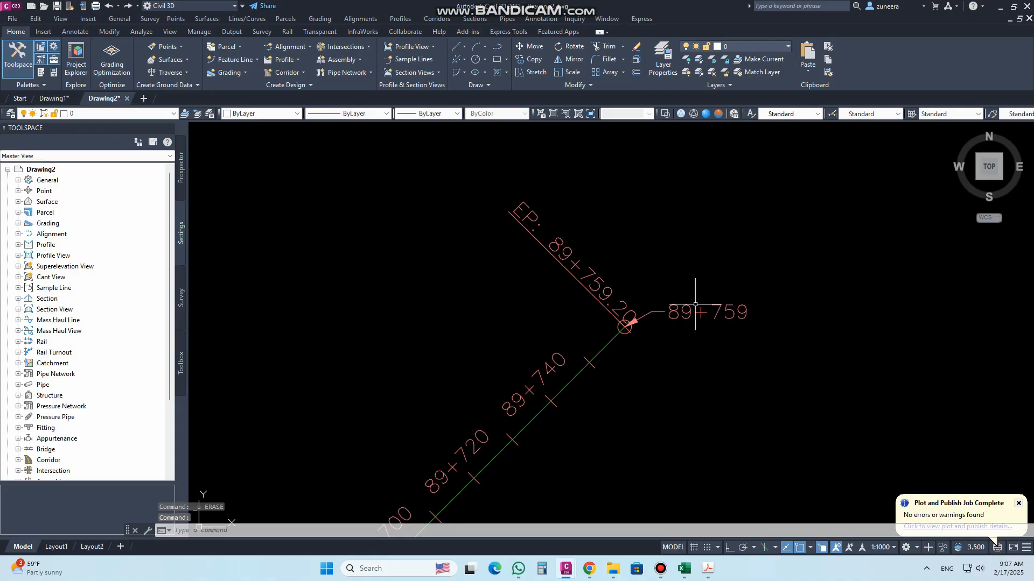
# Reset the dragged 89+759 station label to its original position on the alignment.
pyautogui.click(655, 312)
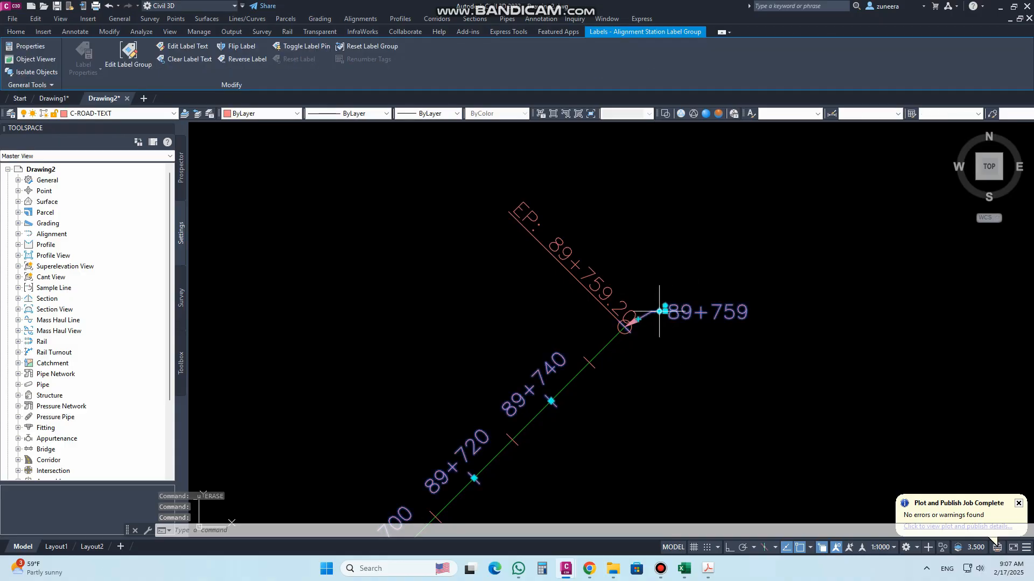
pyautogui.click(659, 311)
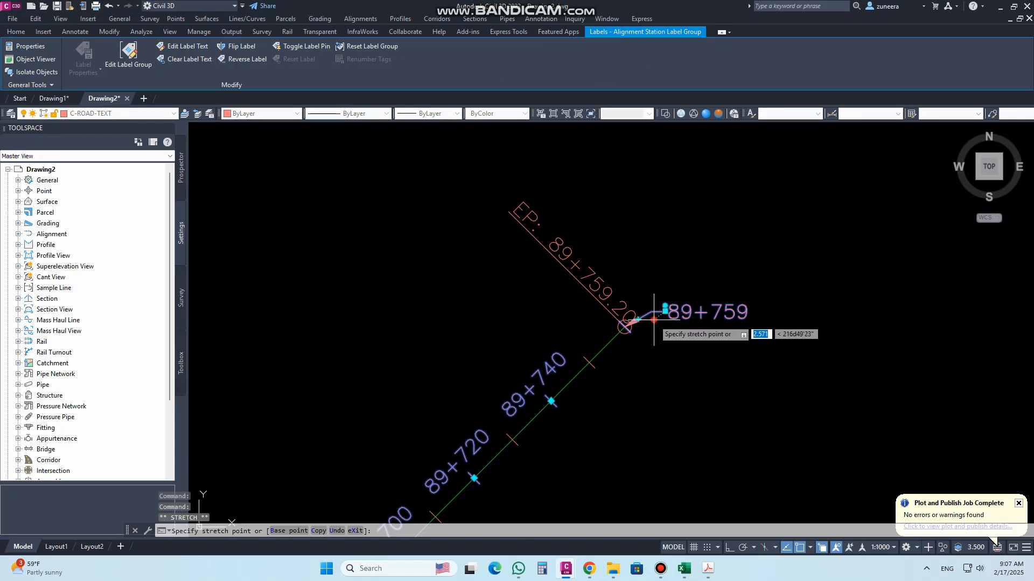
pyautogui.press('Escape')
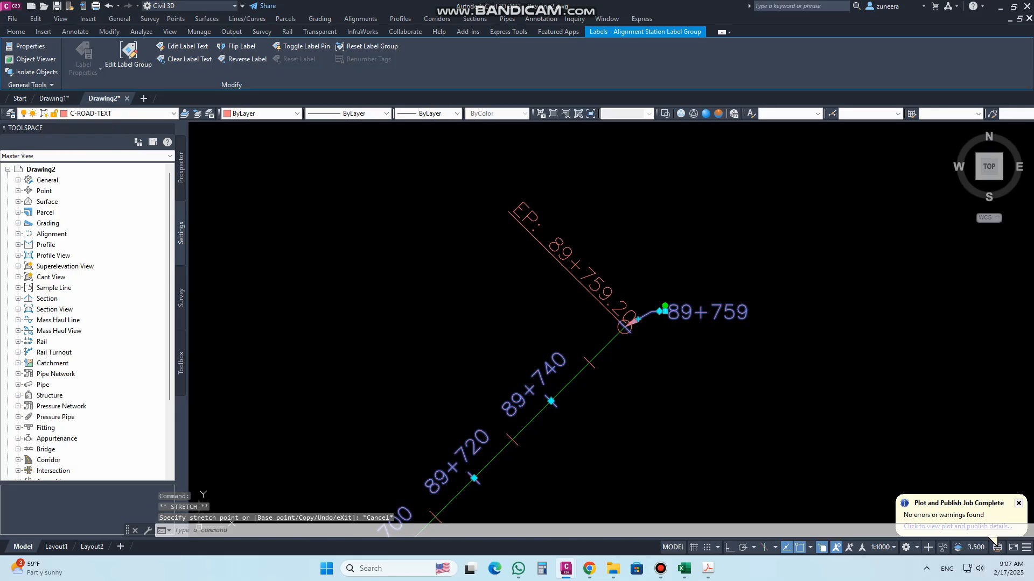
pyautogui.click(665, 306)
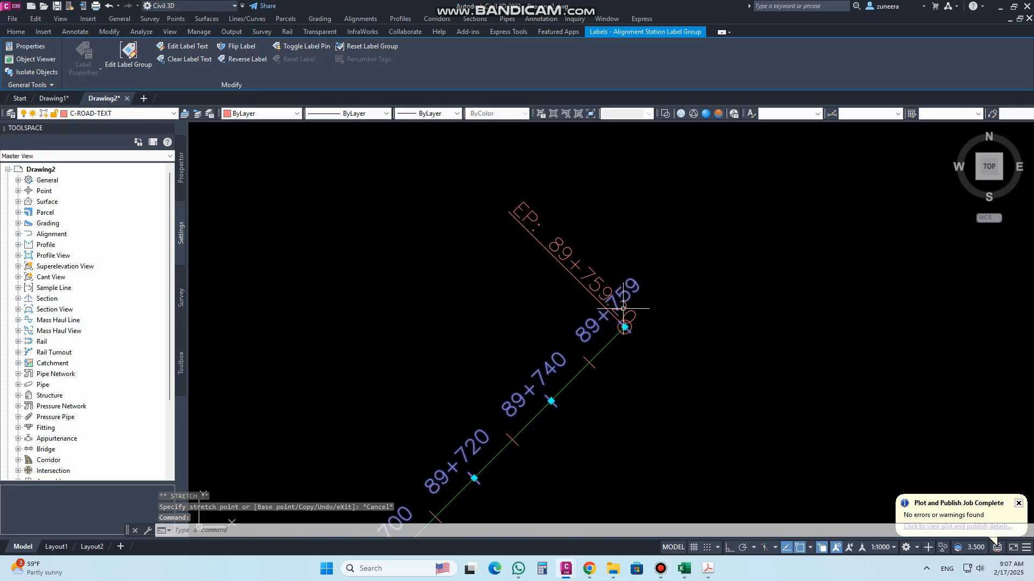
pyautogui.press('Escape')
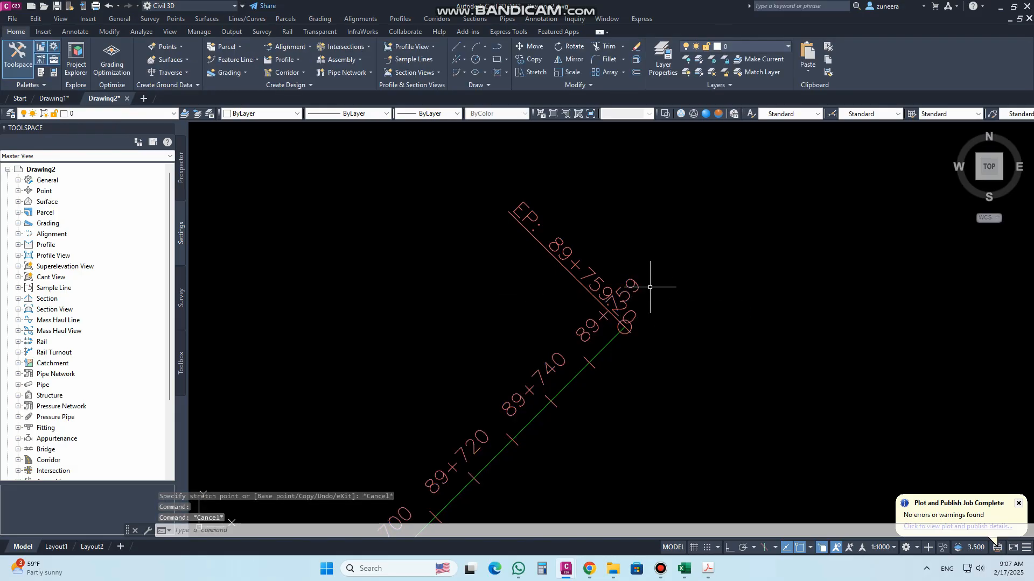
# Open the Parallel with Tick style of the alignment's major station labels for editing.
pyautogui.scroll(4, 649, 284)
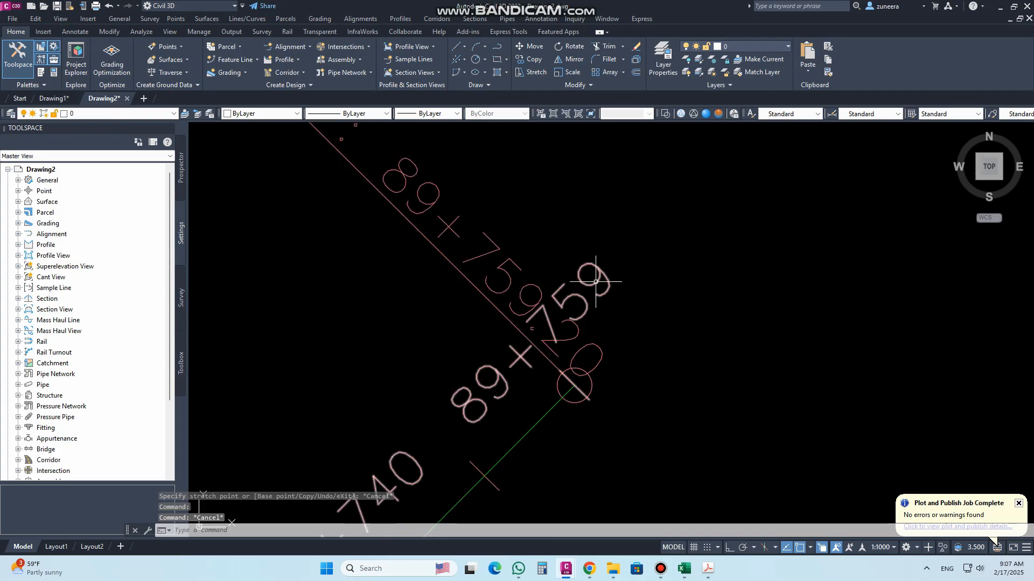
pyautogui.click(617, 270)
pyautogui.rightClick(589, 287)
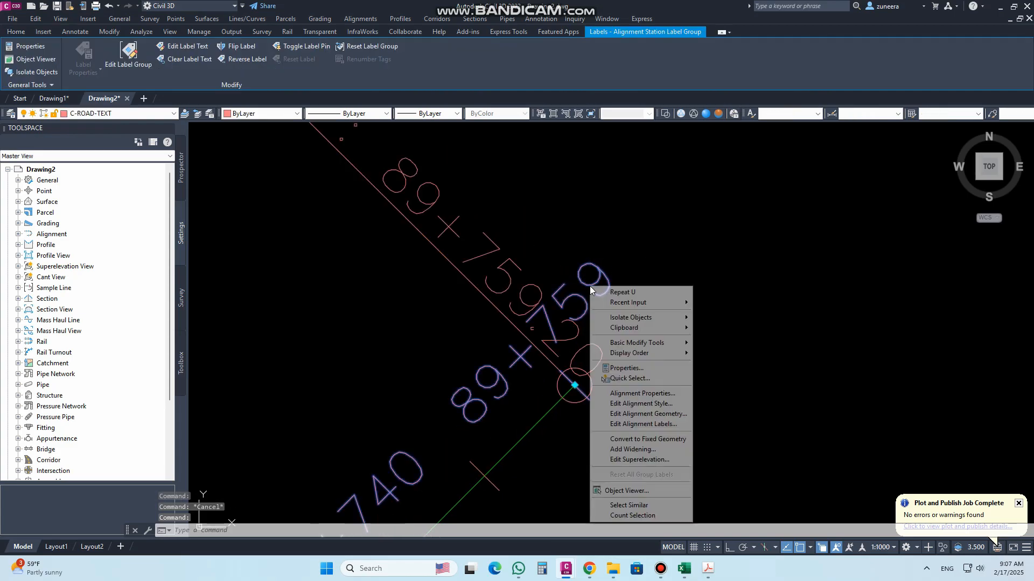
pyautogui.click(658, 428)
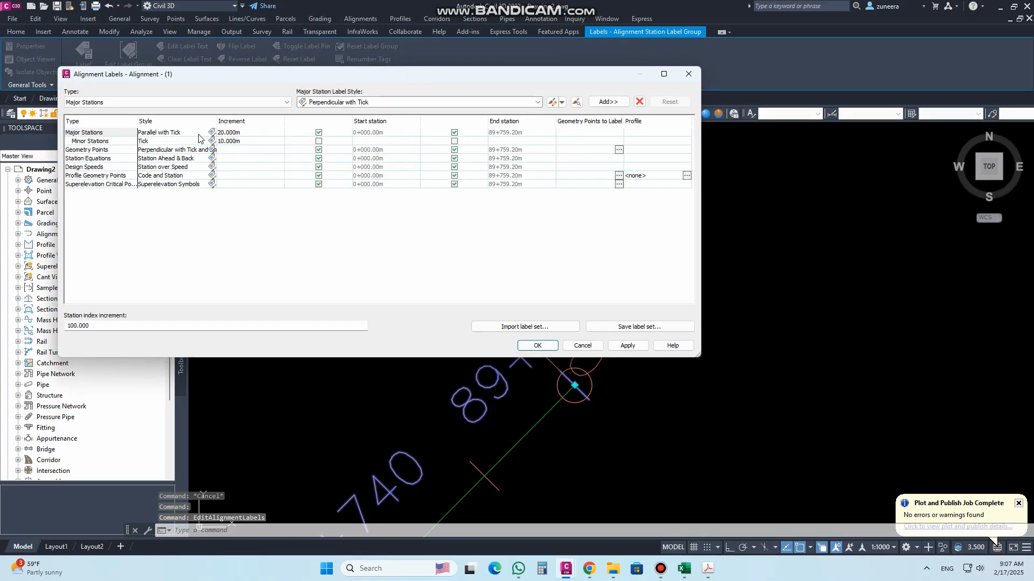
pyautogui.click(211, 132)
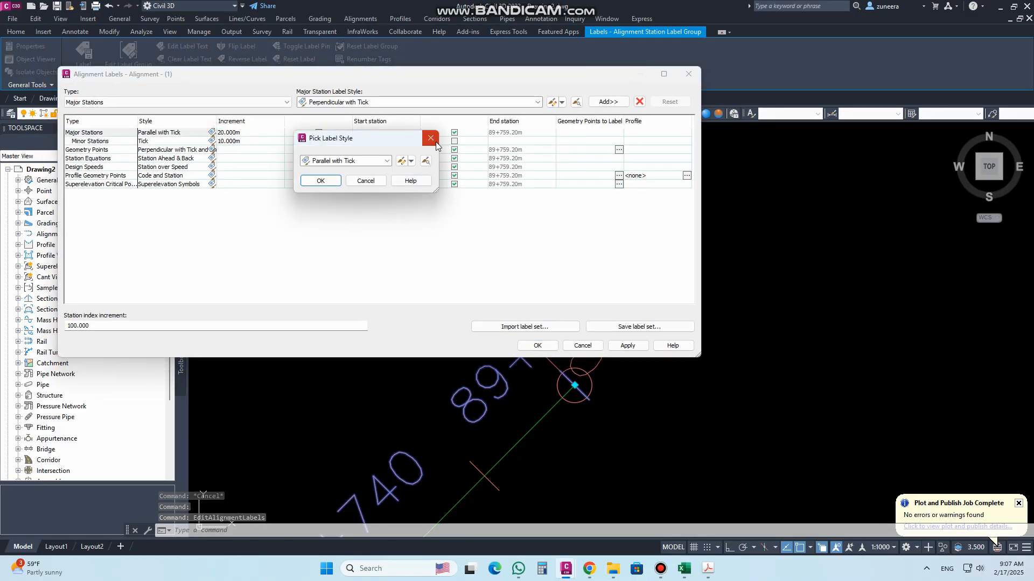
pyautogui.click(431, 138)
pyautogui.click(212, 132)
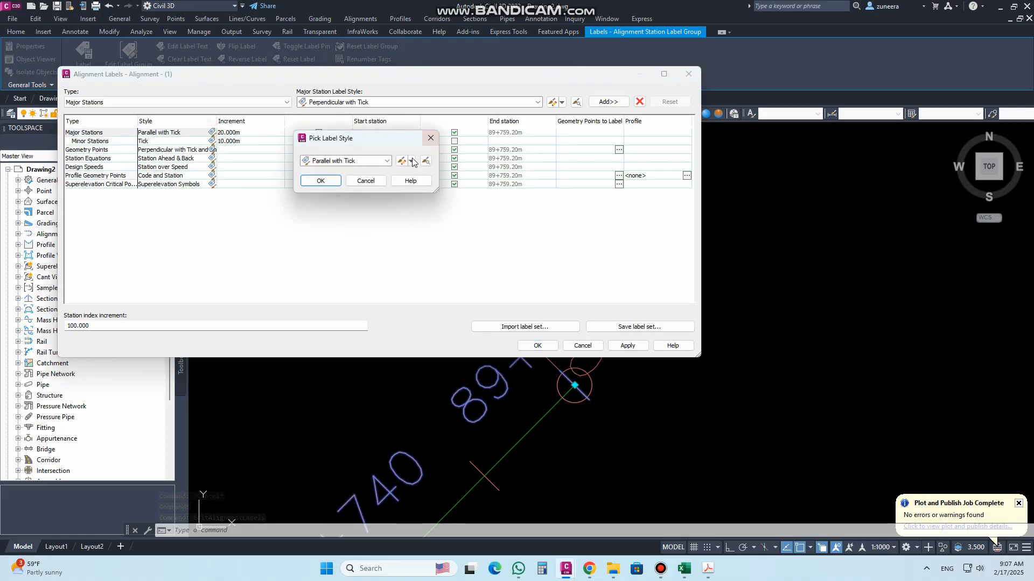
pyautogui.click(413, 161)
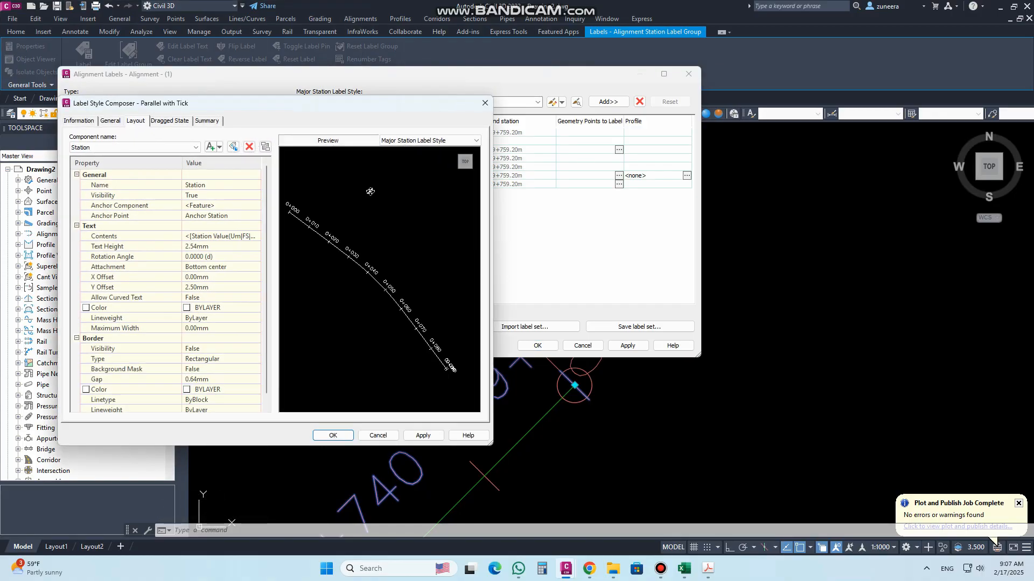
# Set the Station Value precision to 0.01 in the Station component's text contents and update the expression.
pyautogui.click(226, 237)
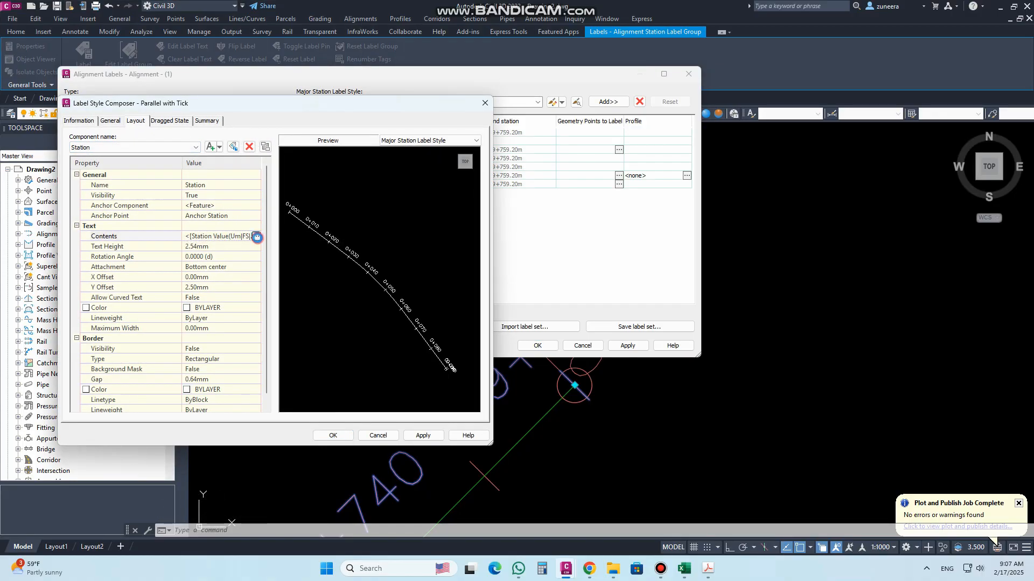
pyautogui.click(256, 237)
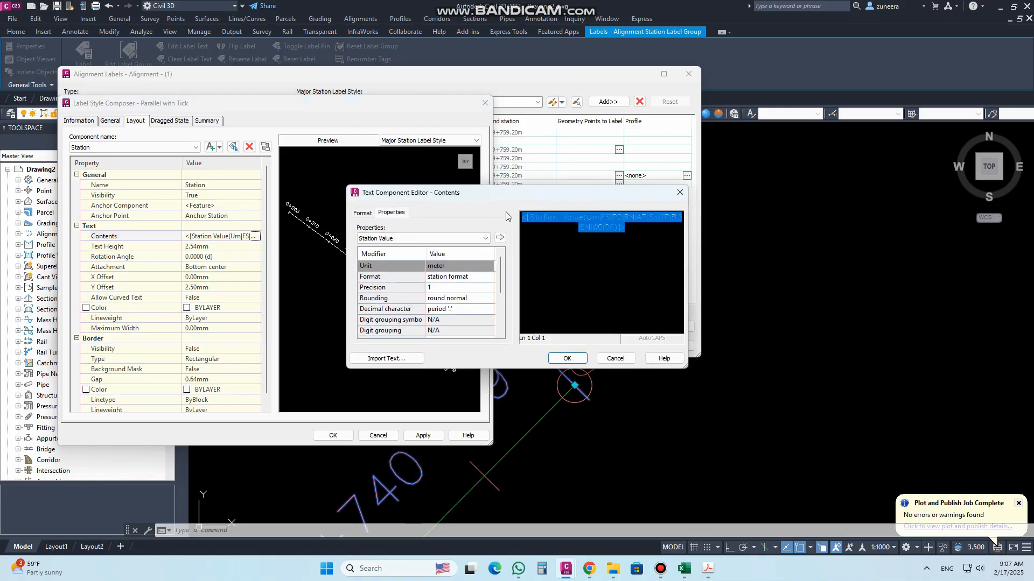
pyautogui.click(442, 291)
pyautogui.click(443, 288)
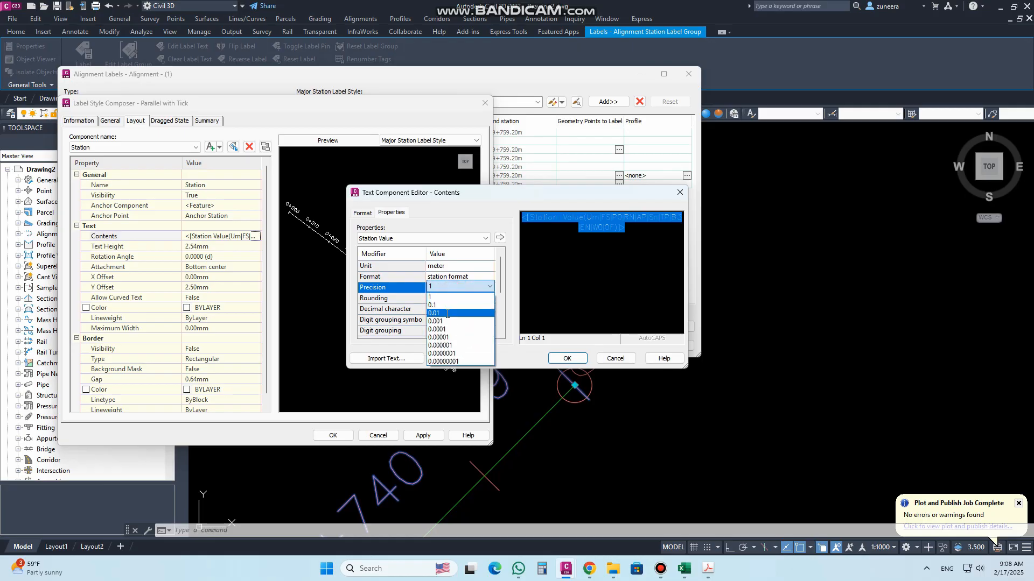
pyautogui.click(447, 314)
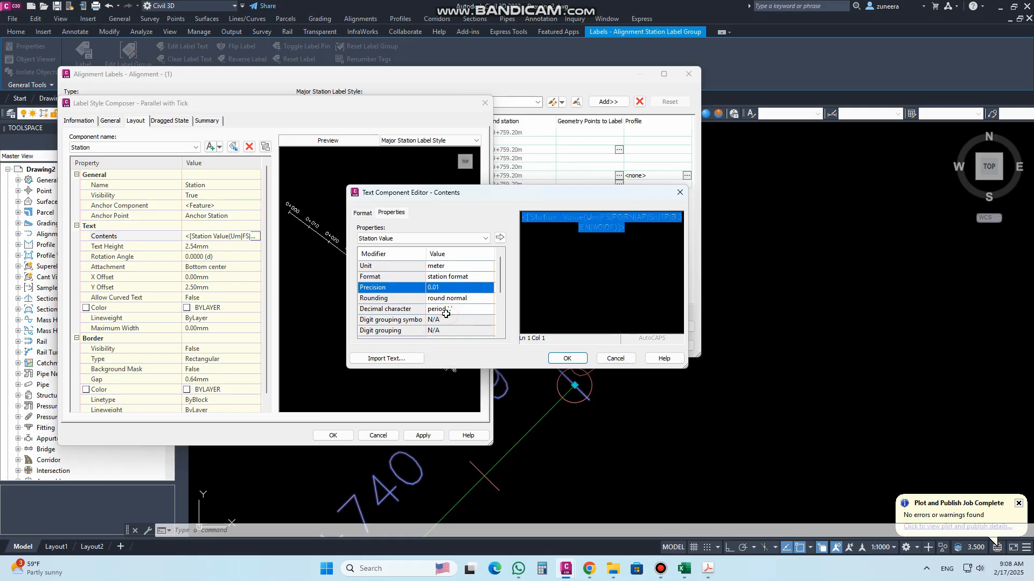
pyautogui.click(500, 238)
pyautogui.click(560, 357)
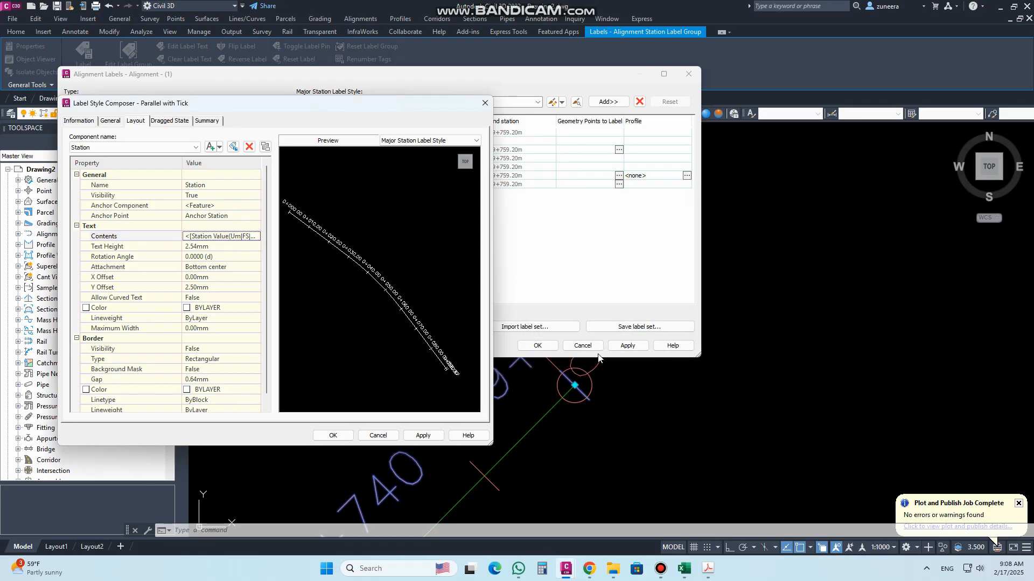
# Apply the edited Parallel with Tick style to the alignment's major station labels and finish the label editing.
pyautogui.click(421, 435)
pyautogui.click(337, 435)
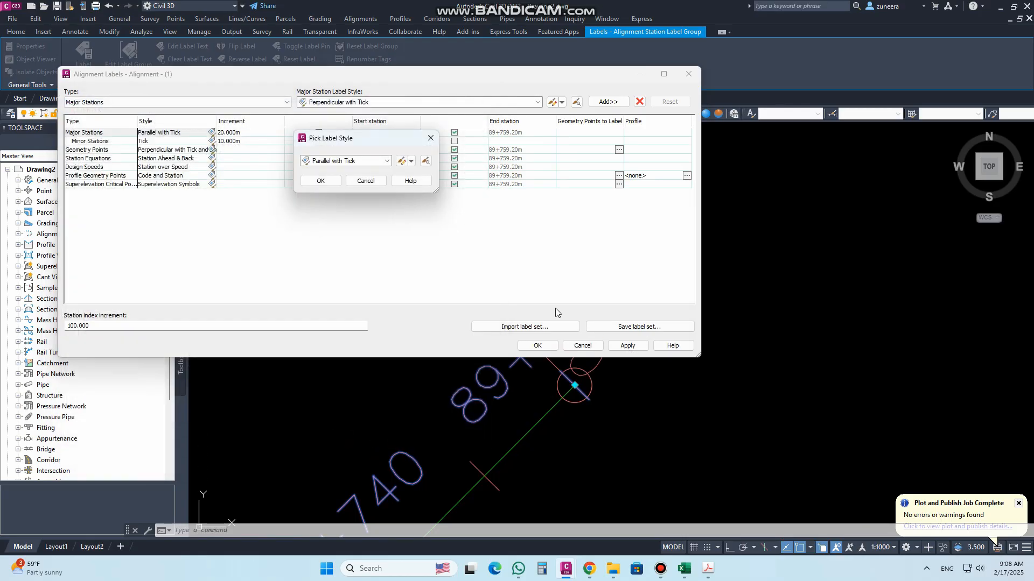
pyautogui.click(321, 181)
pyautogui.click(625, 346)
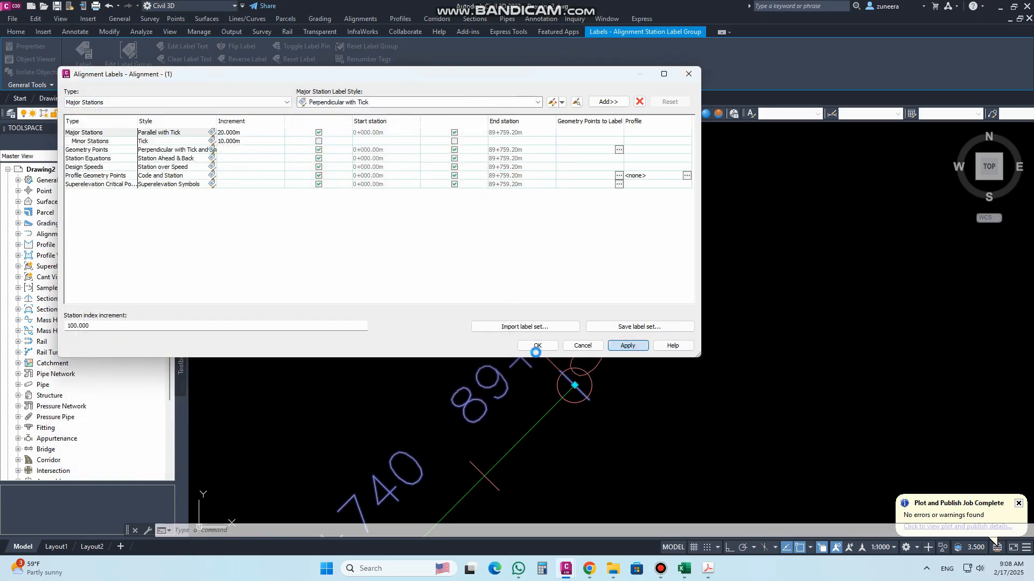
pyautogui.click(538, 349)
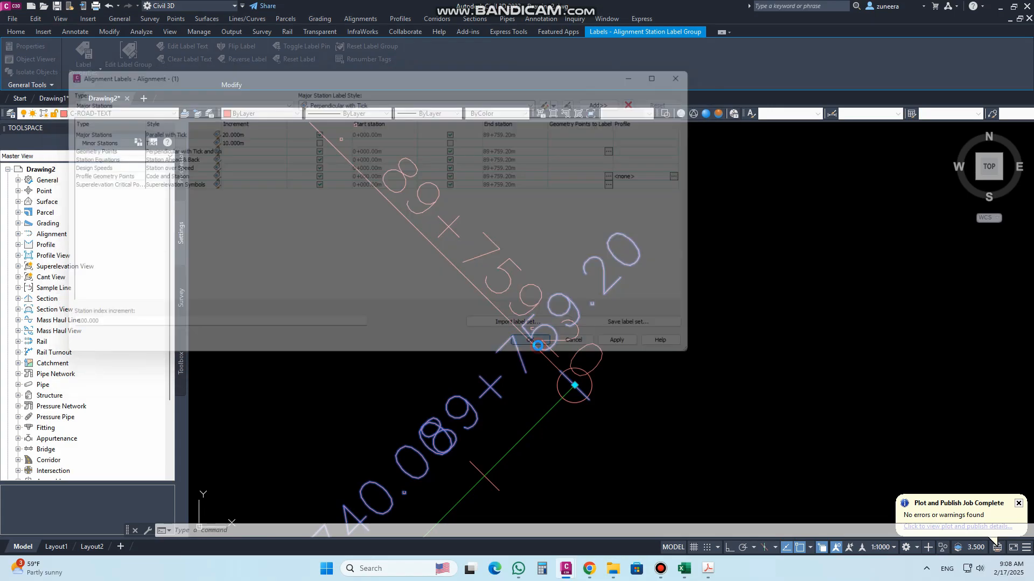
pyautogui.scroll(-2, 495, 250)
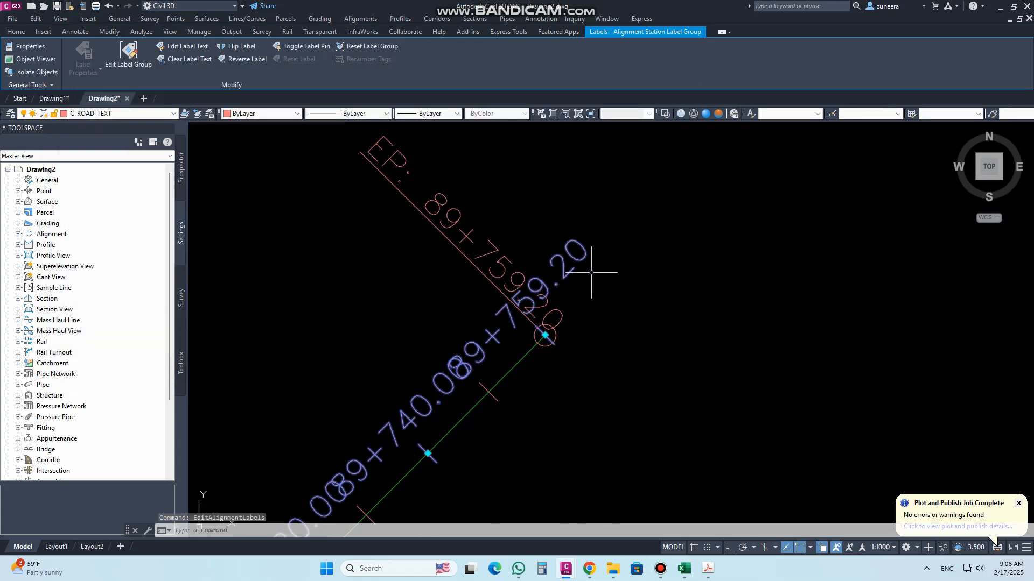
pyautogui.press('Escape')
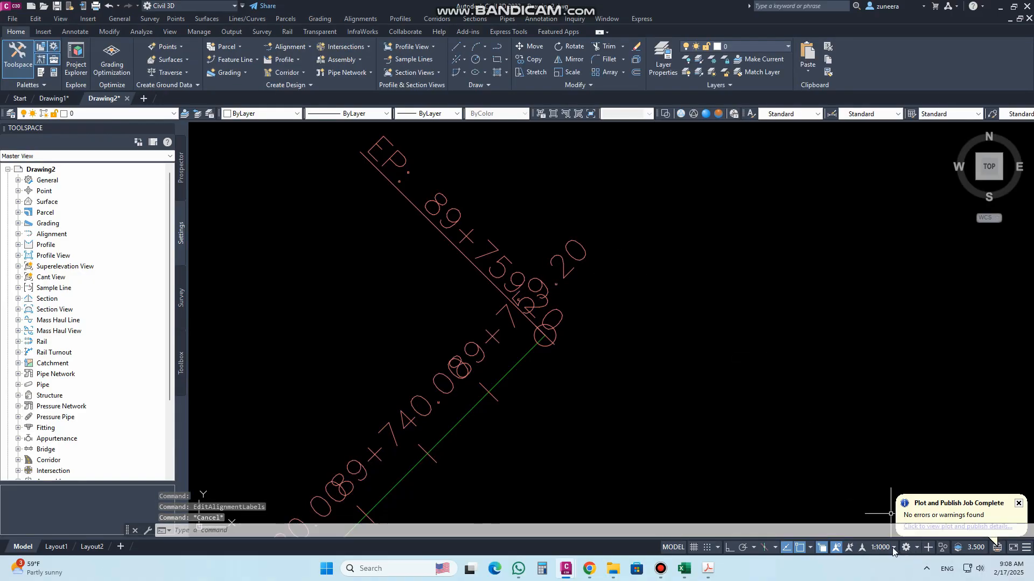
# Set the annotation scale to 1:500 and flip the end major station label to the other side of the alignment.
pyautogui.click(884, 548)
pyautogui.click(884, 417)
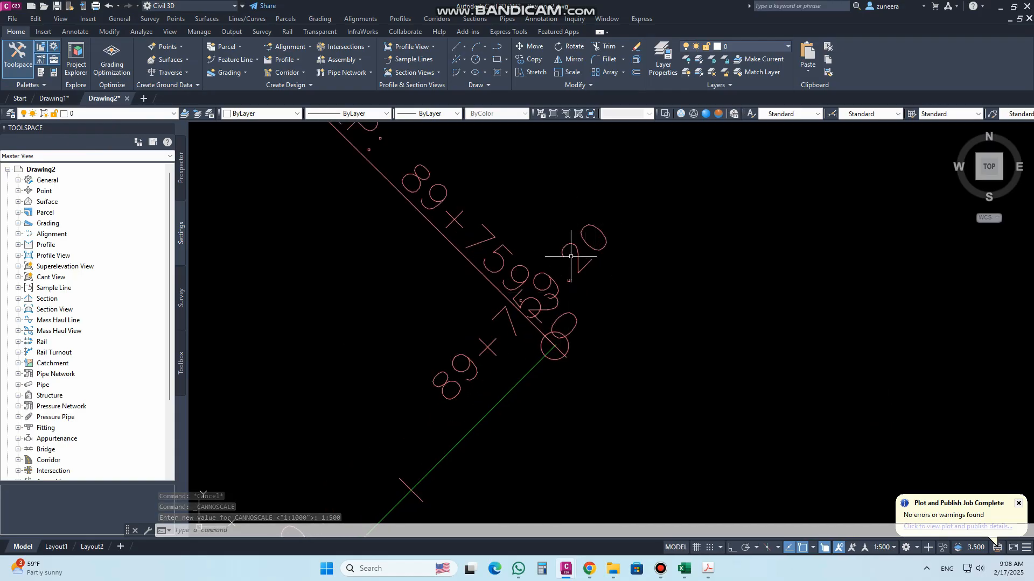
pyautogui.scroll(-1, 494, 351)
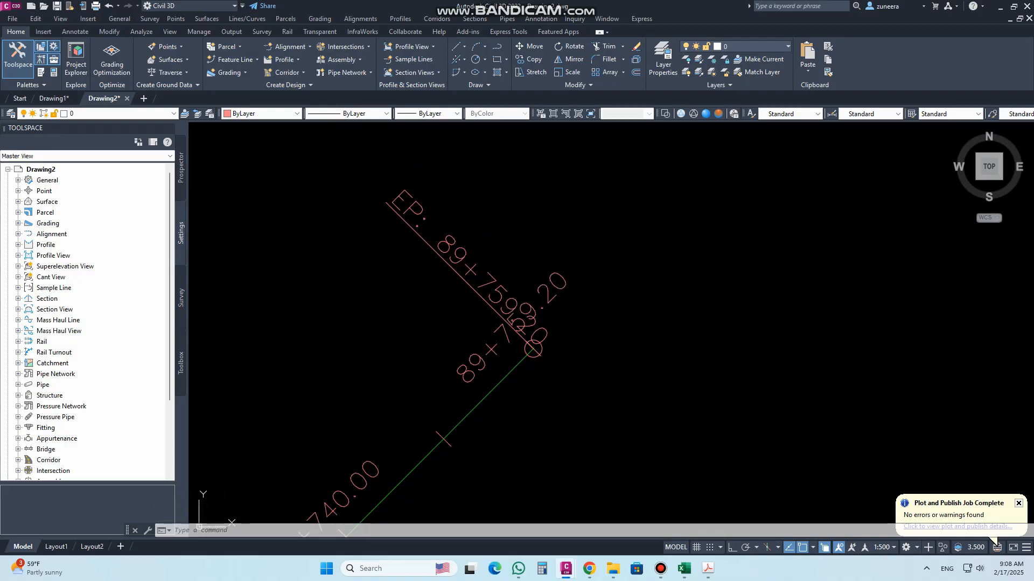
pyautogui.click(526, 250)
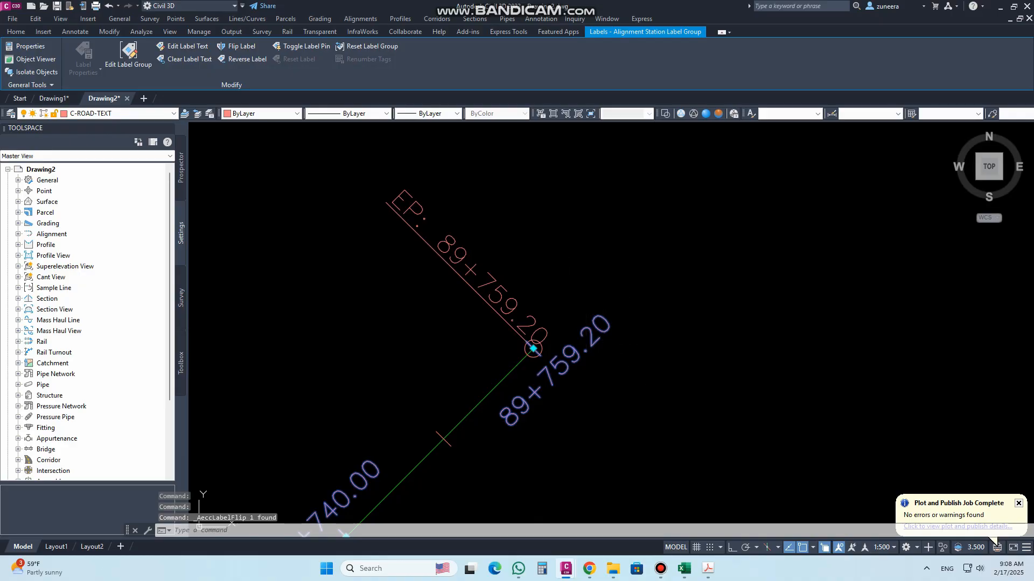
pyautogui.press('Escape')
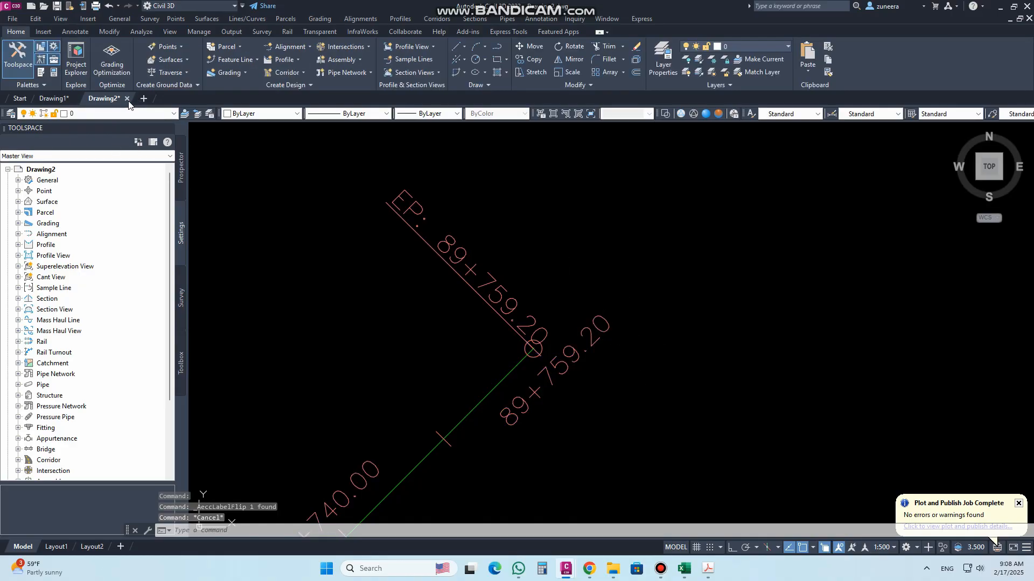
# Close Drawing2 and erase the alignment with its station labels from Drawing1.
pyautogui.click(127, 99)
pyautogui.click(520, 304)
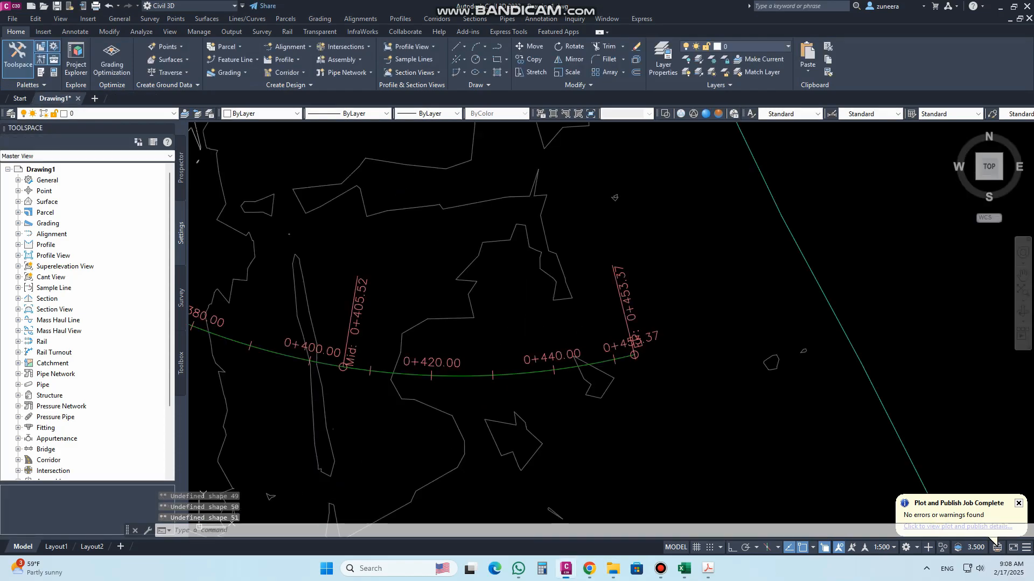
pyautogui.scroll(-5, 626, 323)
pyautogui.scroll(5, 575, 341)
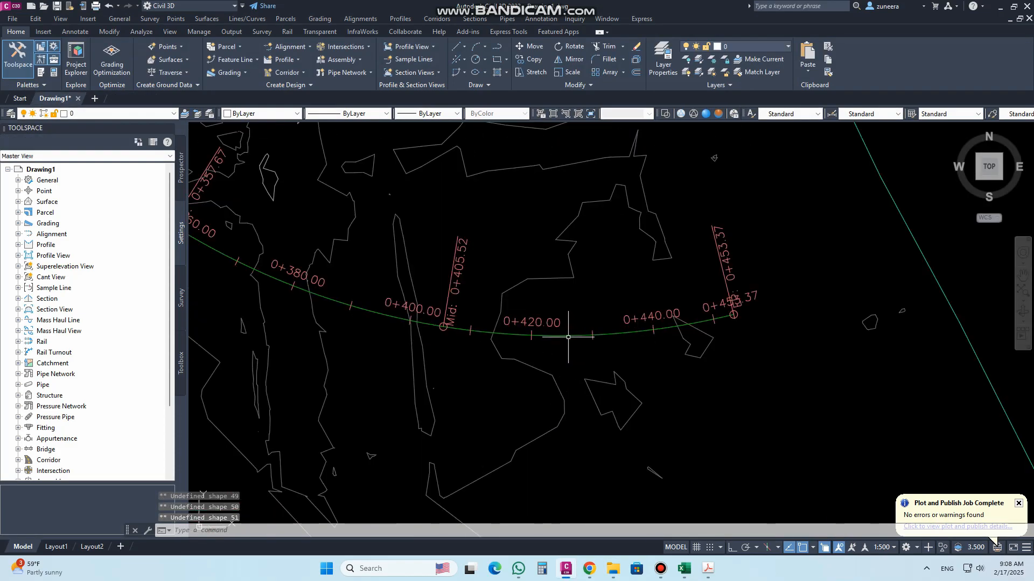
pyautogui.click(568, 337)
pyautogui.write('E')
pyautogui.press('Return')
# Open the surface properties of surf .01 to check its assigned surface style, and close them without changes.
pyautogui.scroll(-12, 638, 275)
pyautogui.scroll(4, 506, 323)
pyautogui.scroll(-3, 479, 323)
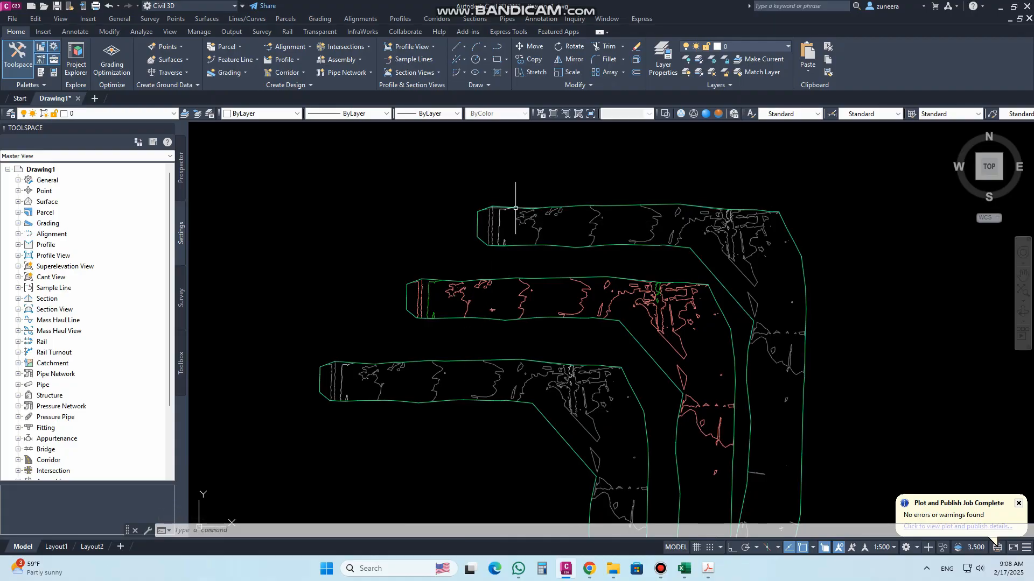
pyautogui.click(515, 208)
pyautogui.rightClick(516, 208)
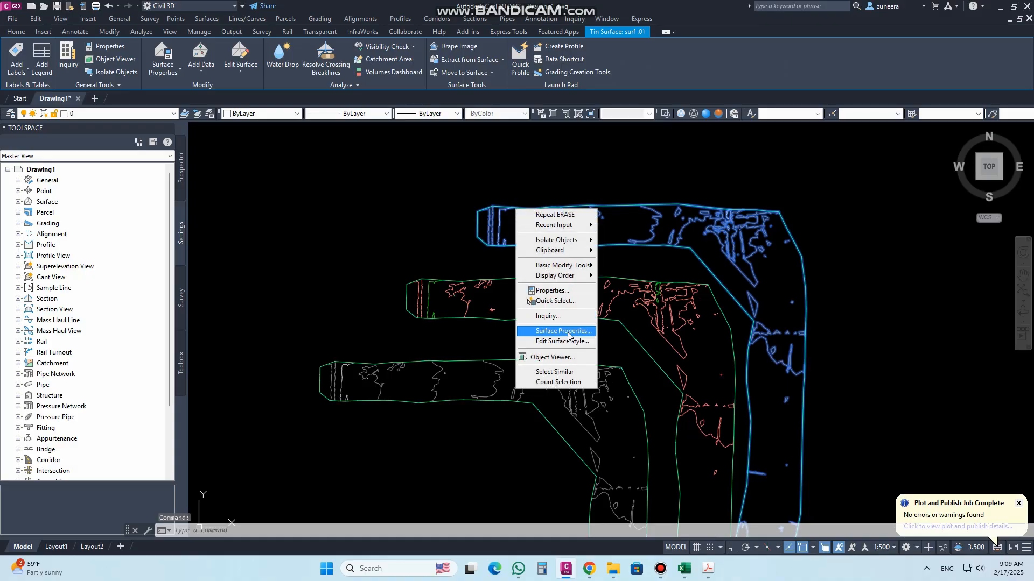
pyautogui.click(567, 332)
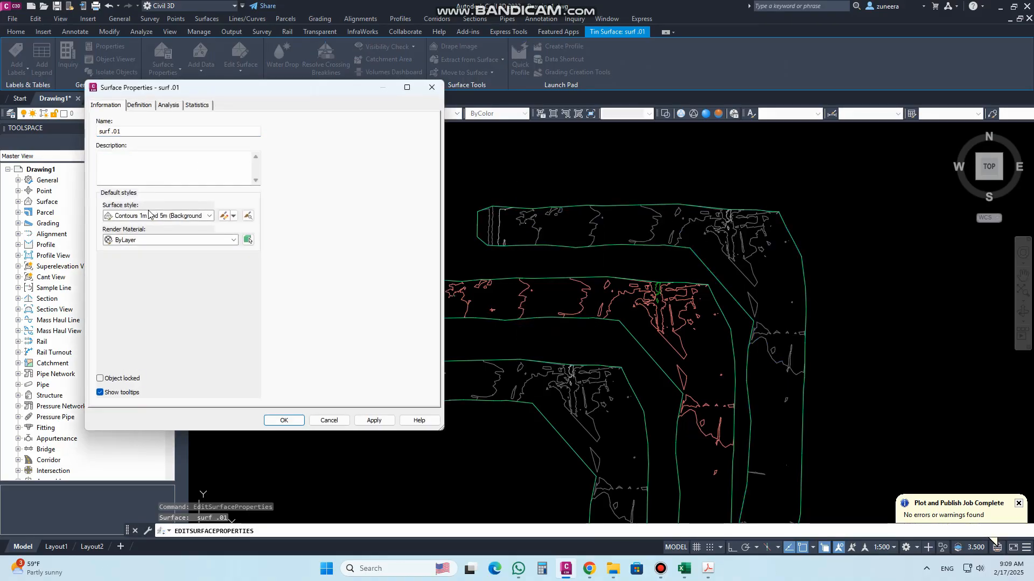
pyautogui.click(432, 87)
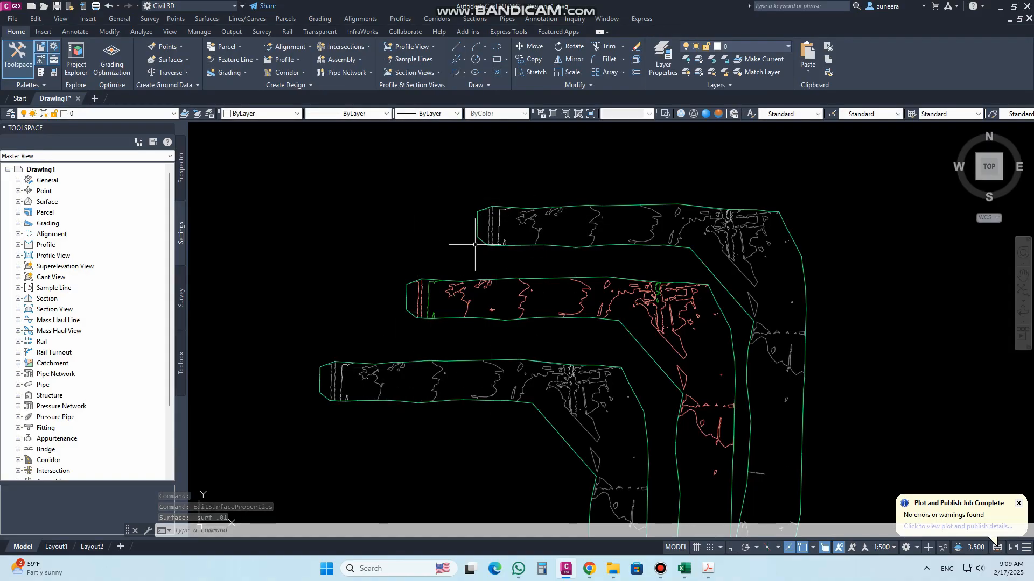
# Expand the Surface settings of Drawing1 to list its Surface Styles.
pyautogui.click(180, 184)
pyautogui.click(181, 232)
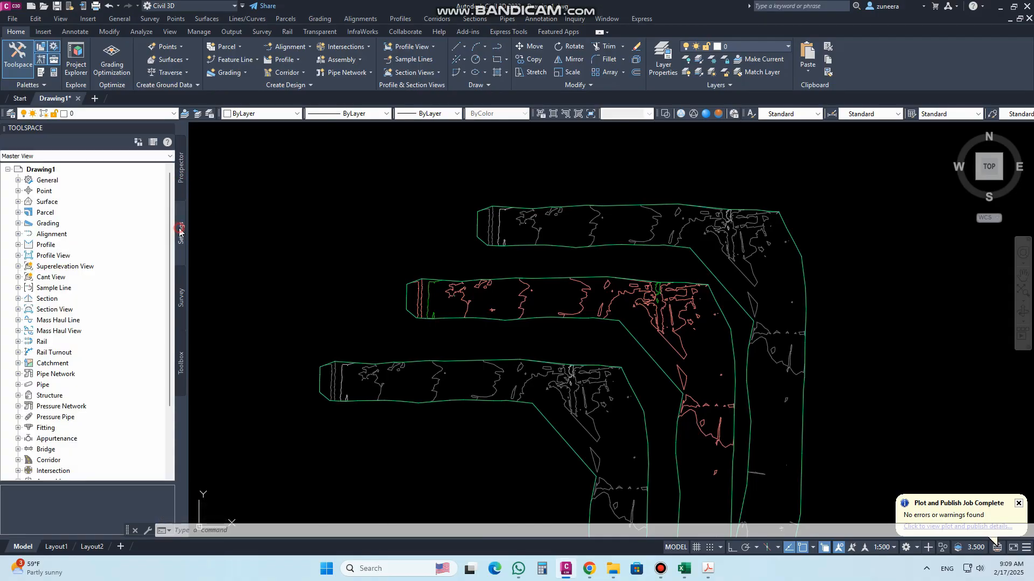
pyautogui.click(18, 202)
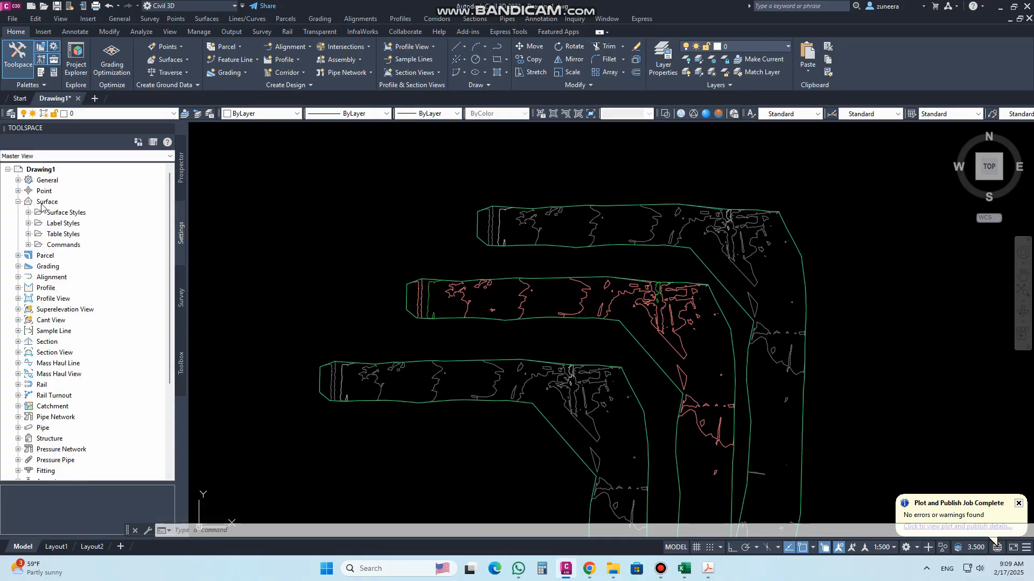
pyautogui.click(29, 213)
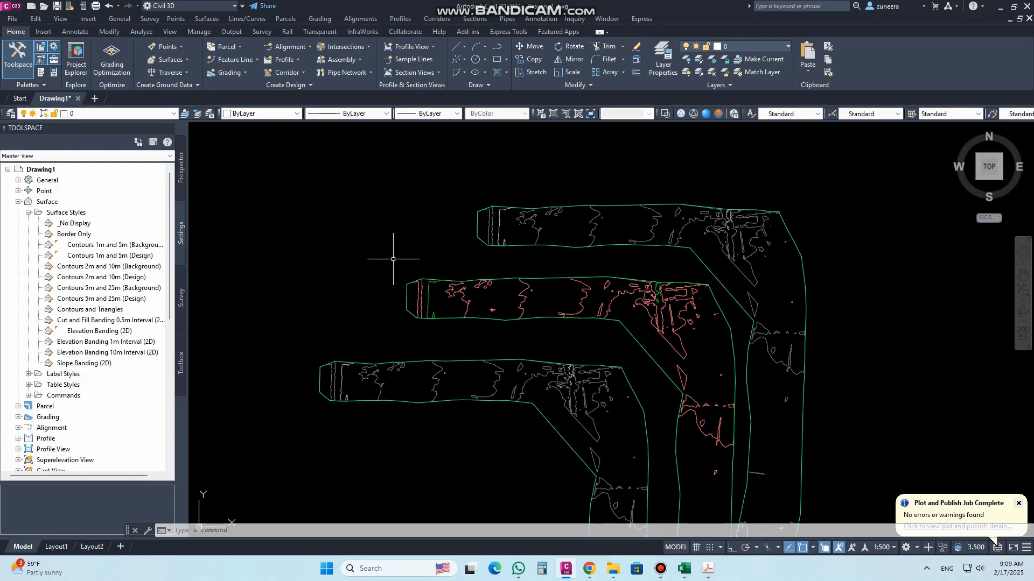
# Find the references to the Contours 1m and 5m (Background) surface style and examine the TIN surfaces using it.
pyautogui.rightClick(77, 248)
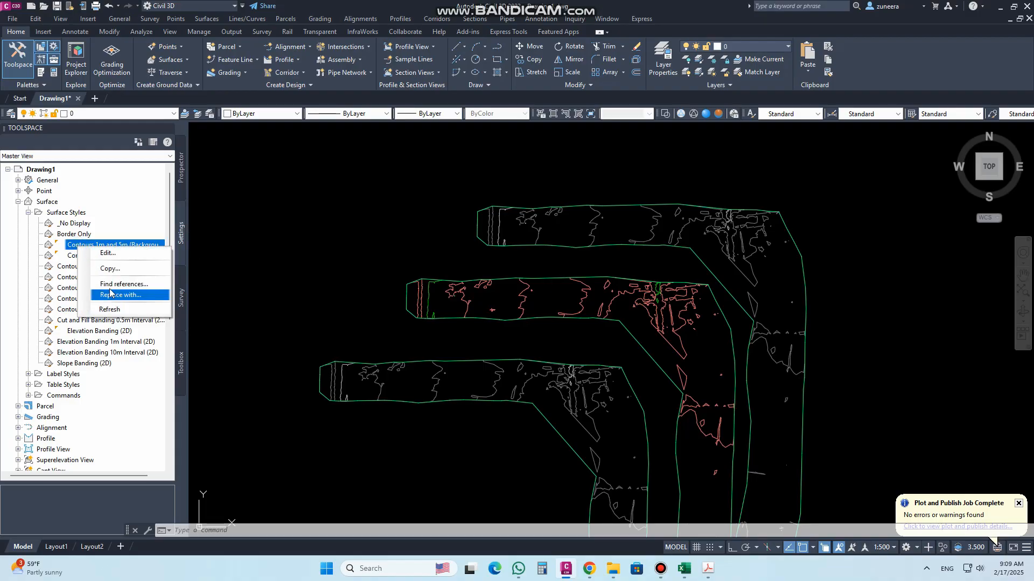
pyautogui.click(123, 284)
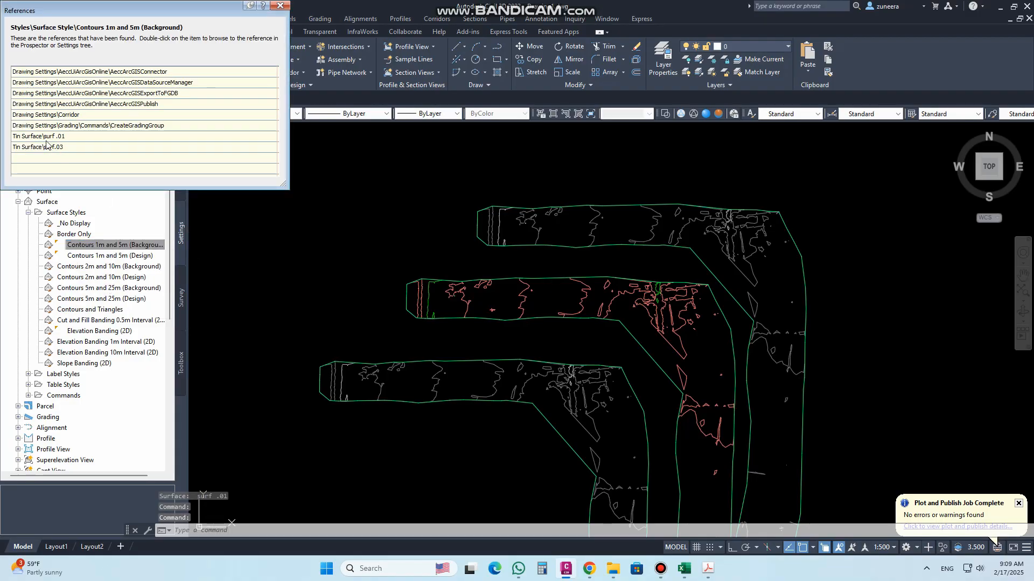
pyautogui.click(47, 138)
pyautogui.doubleClick(61, 150)
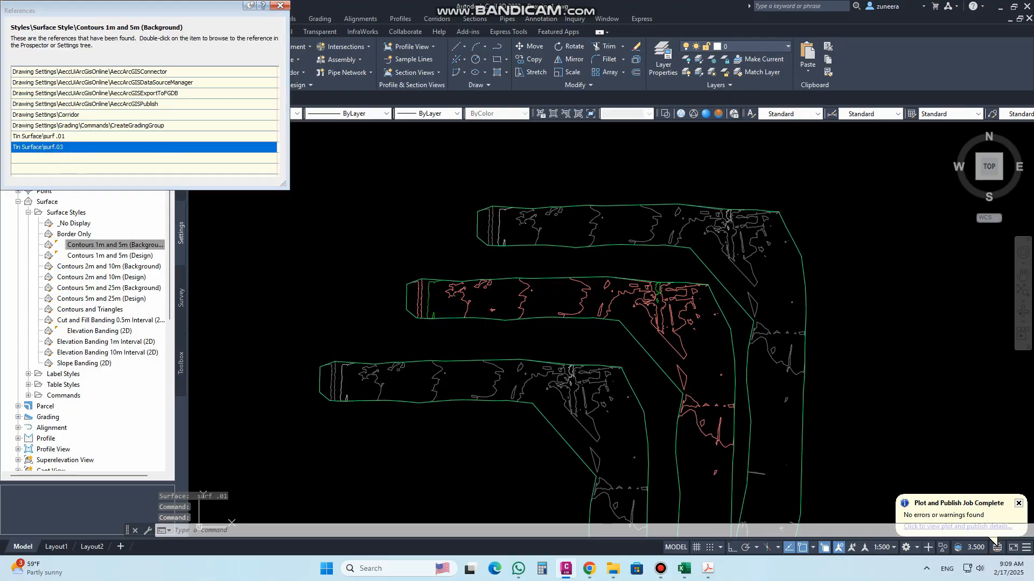
pyautogui.click(77, 143)
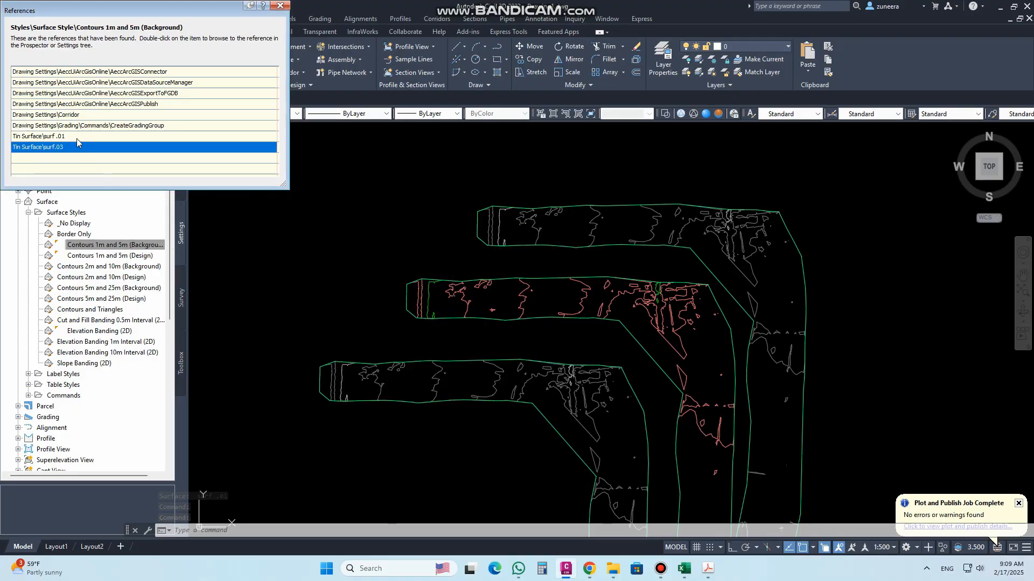
pyautogui.click(76, 138)
pyautogui.click(280, 6)
# Find the references to the Contours 1m and 5m (Design) surface style and review them.
pyautogui.click(82, 255)
pyautogui.rightClick(83, 255)
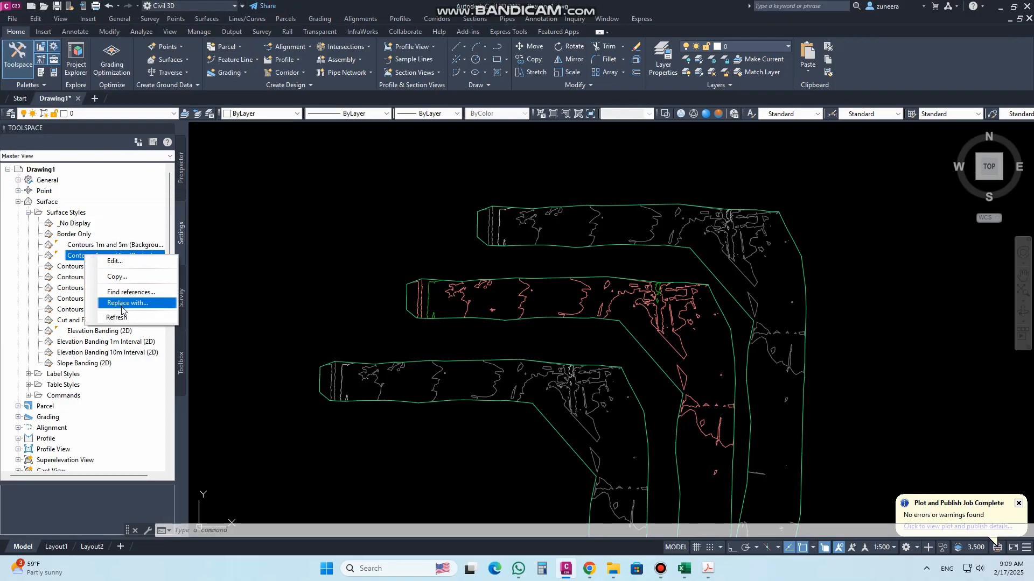
pyautogui.click(125, 293)
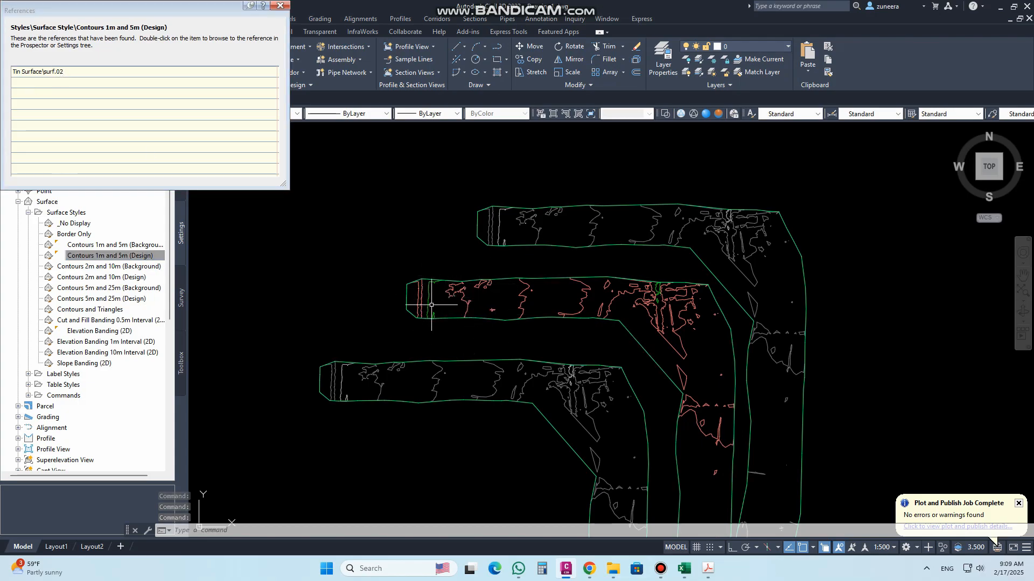
pyautogui.click(280, 6)
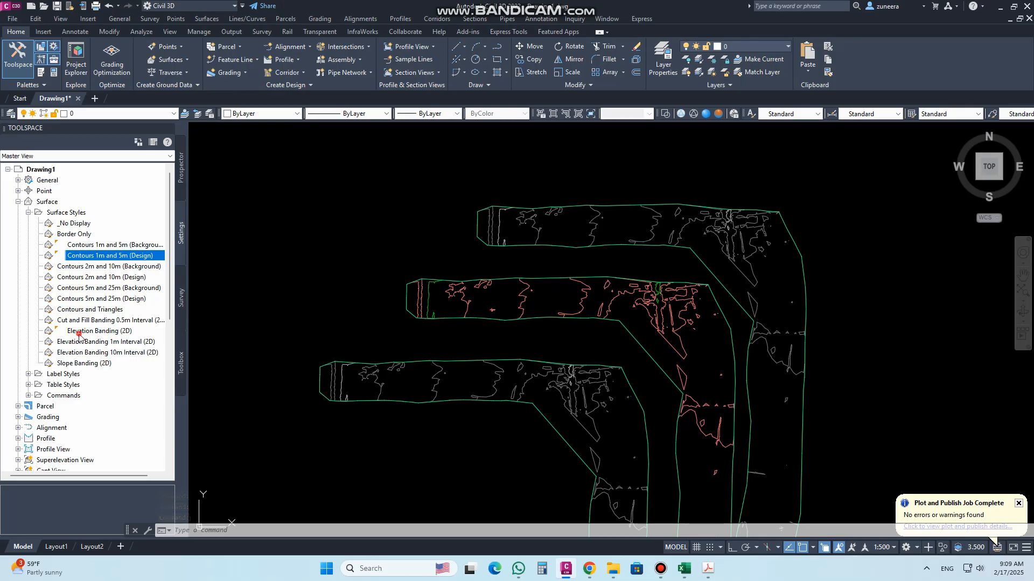
# Find the references to the Elevation Banding (2D) surface style and review them.
pyautogui.rightClick(79, 334)
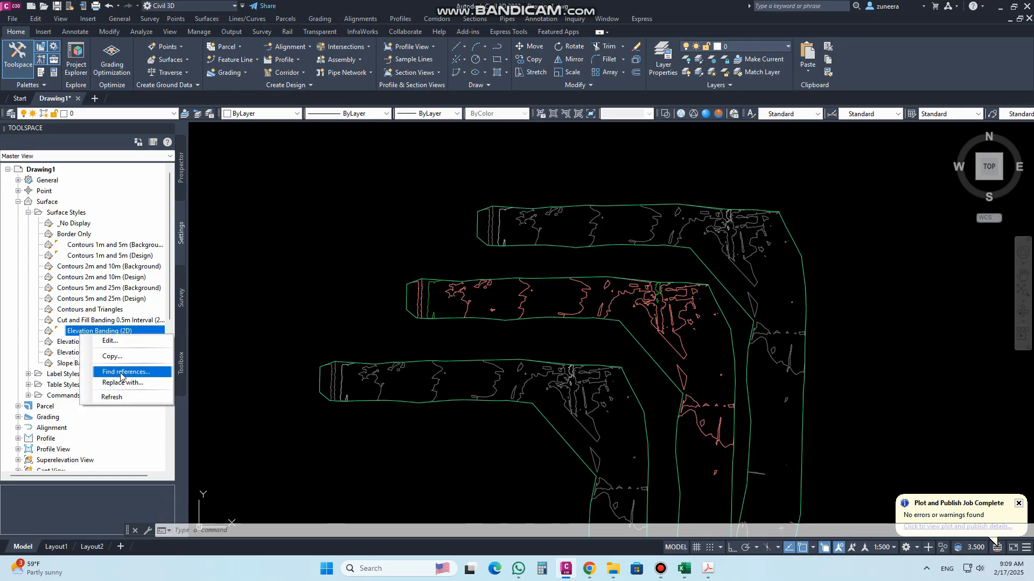
pyautogui.click(122, 374)
pyautogui.click(65, 73)
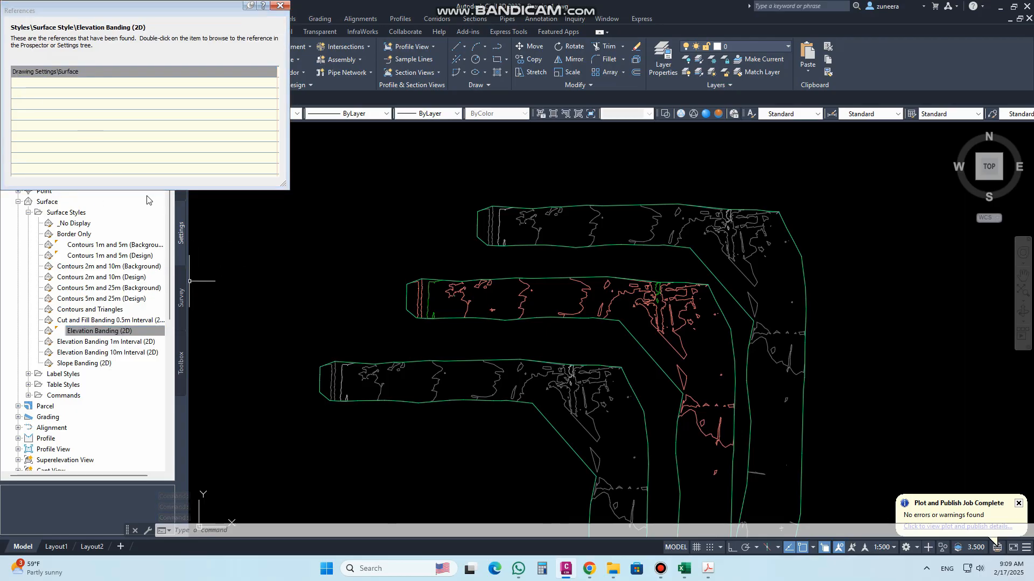
pyautogui.click(280, 5)
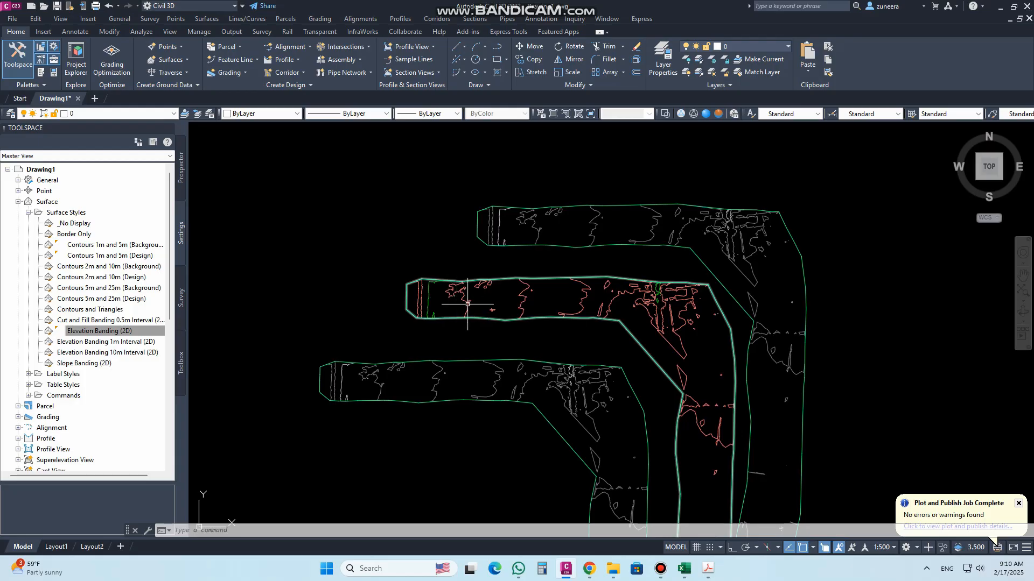
# Replace all uses of the Contours 1m and 5m (Design) surface style with Contours 1m and 5m (Background).
pyautogui.click(119, 256)
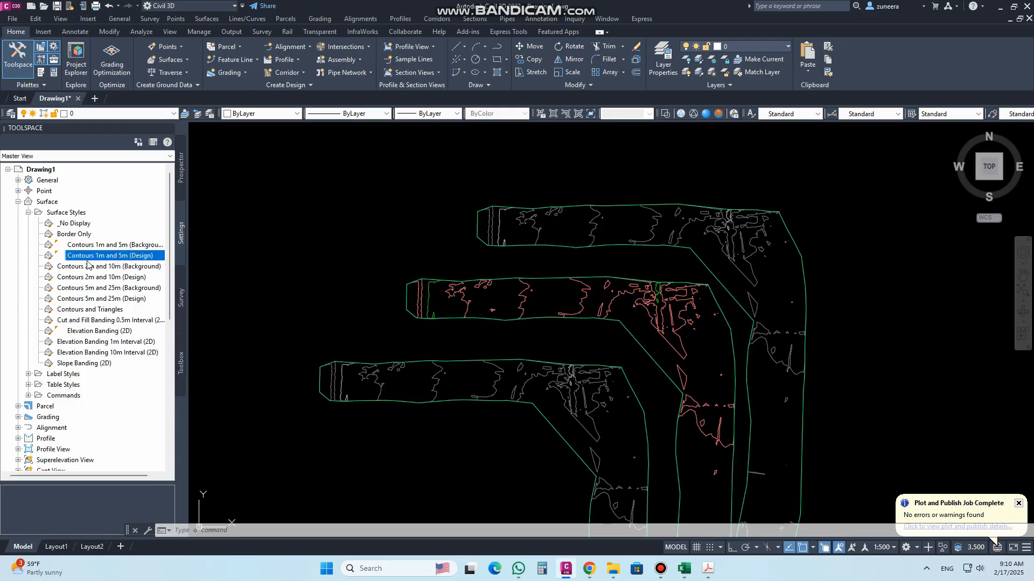
pyautogui.rightClick(118, 259)
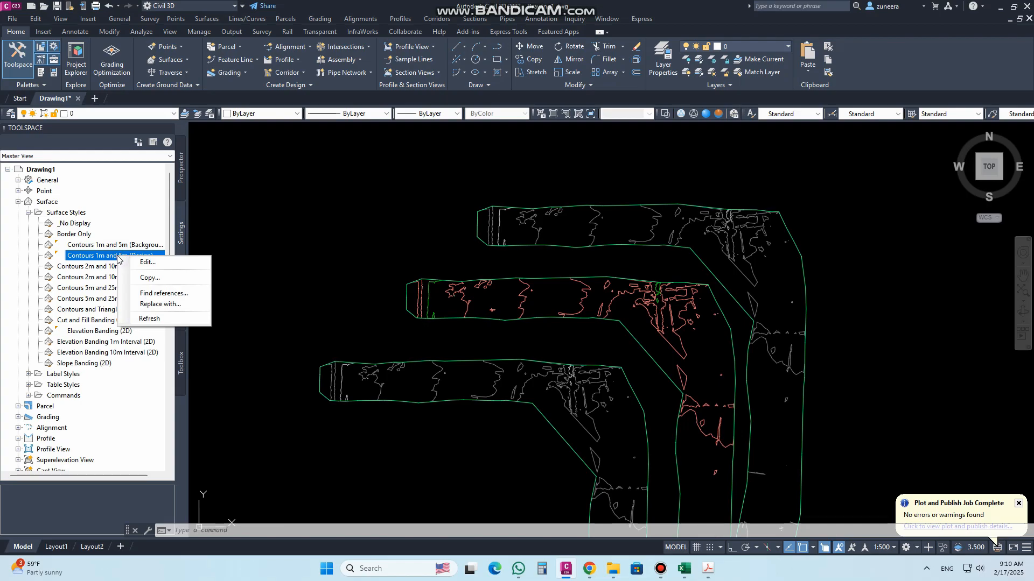
pyautogui.click(161, 304)
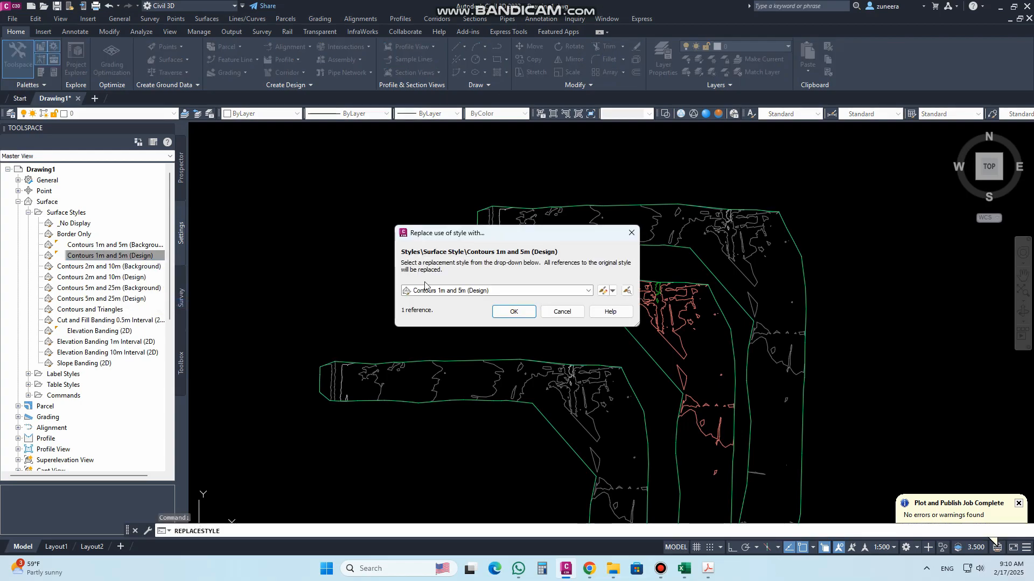
pyautogui.click(429, 288)
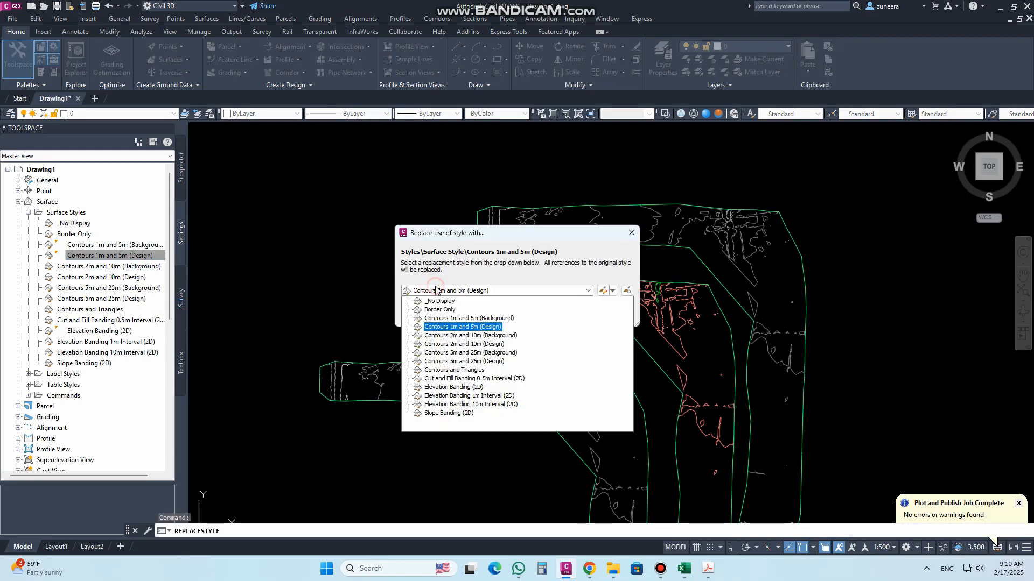
pyautogui.click(446, 317)
pyautogui.click(521, 311)
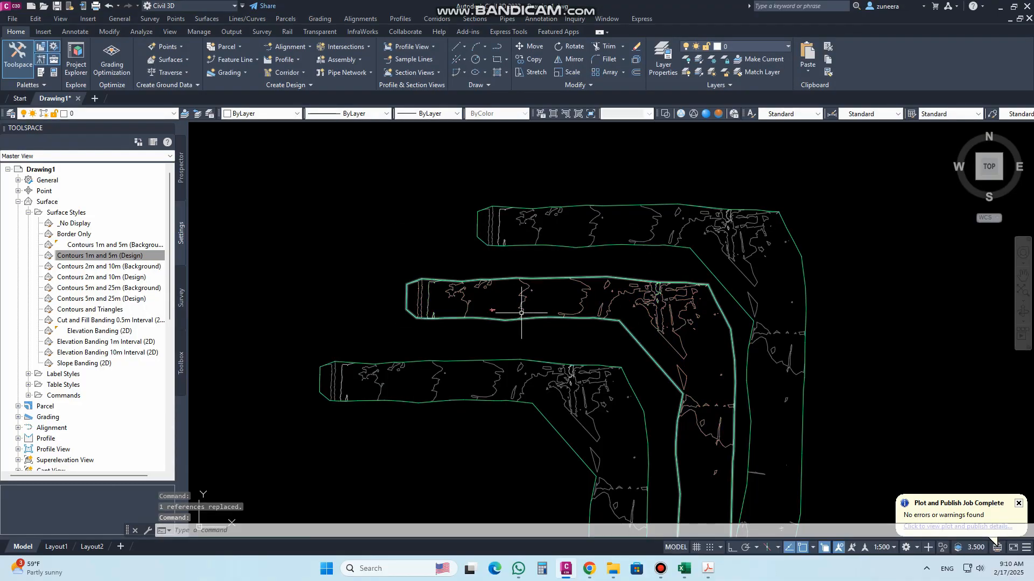
# Replace all uses of the Contours 1m and 5m (Background) surface style with Elevation Banding (2D).
pyautogui.click(89, 258)
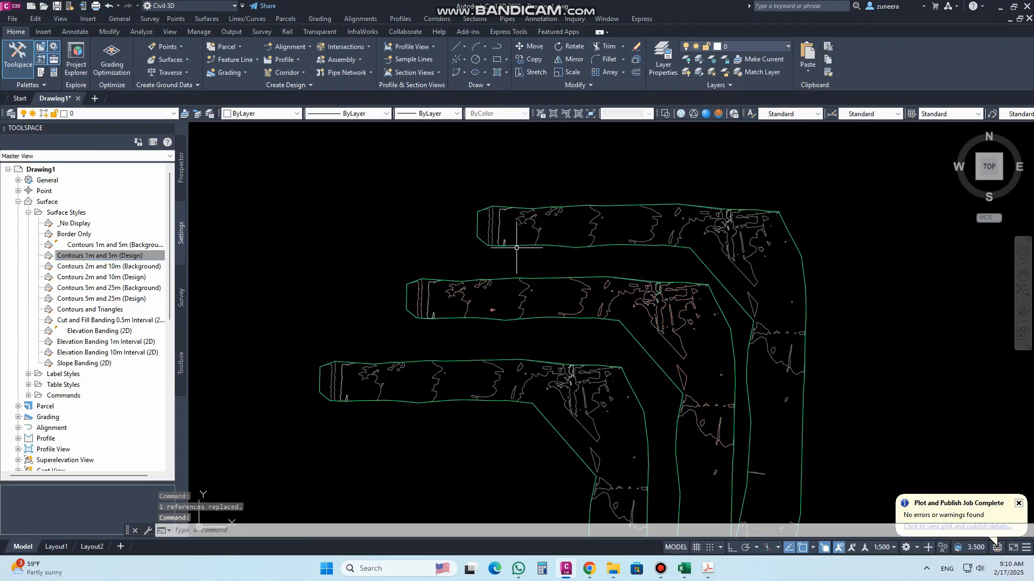
pyautogui.click(80, 246)
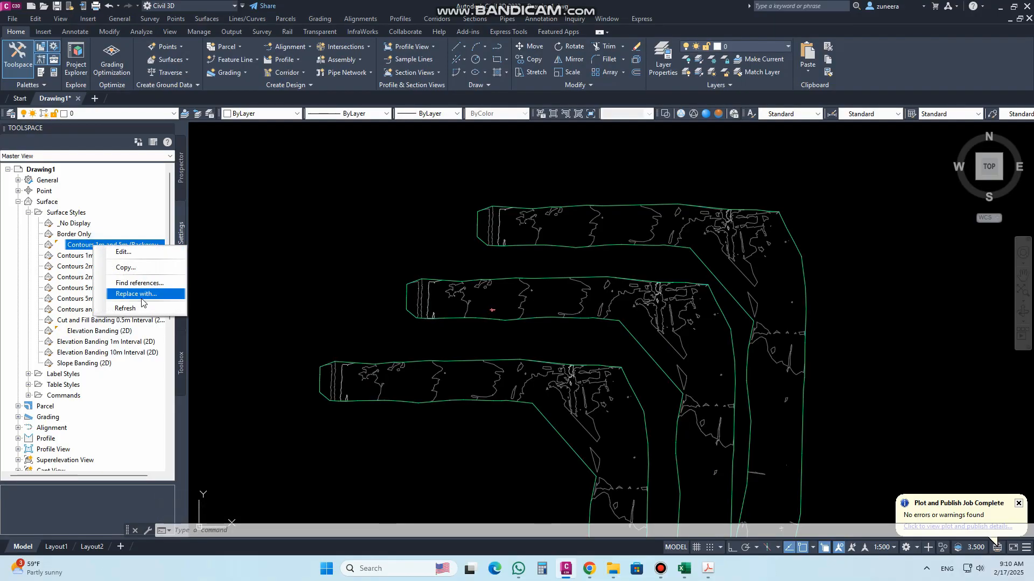
pyautogui.click(139, 298)
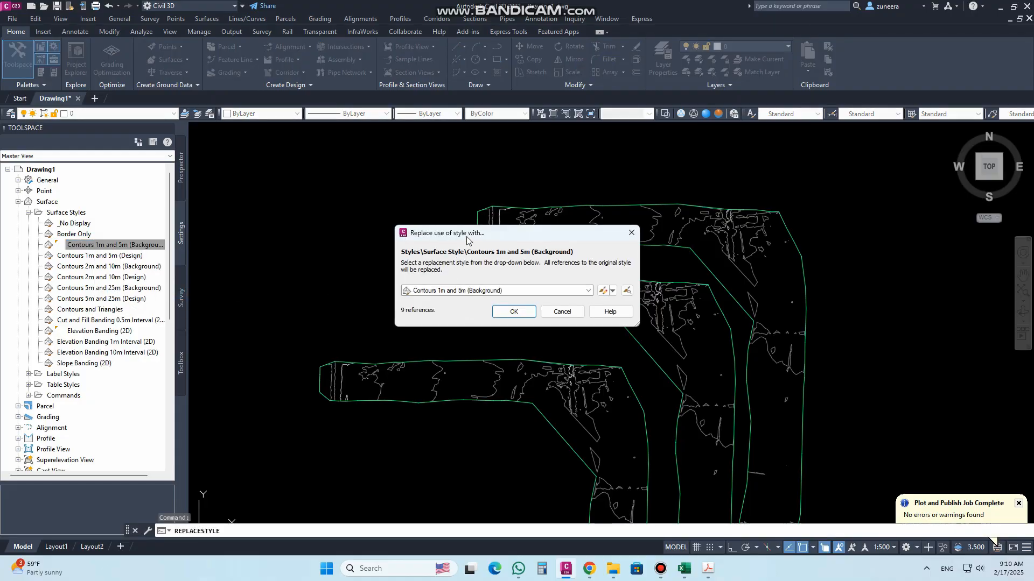
pyautogui.click(309, 248)
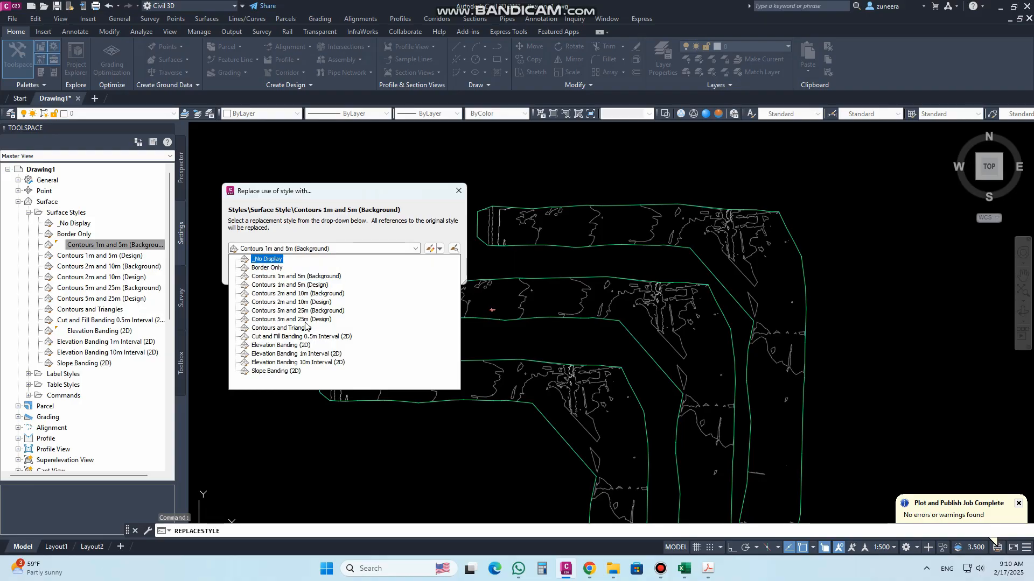
pyautogui.click(282, 345)
pyautogui.click(342, 270)
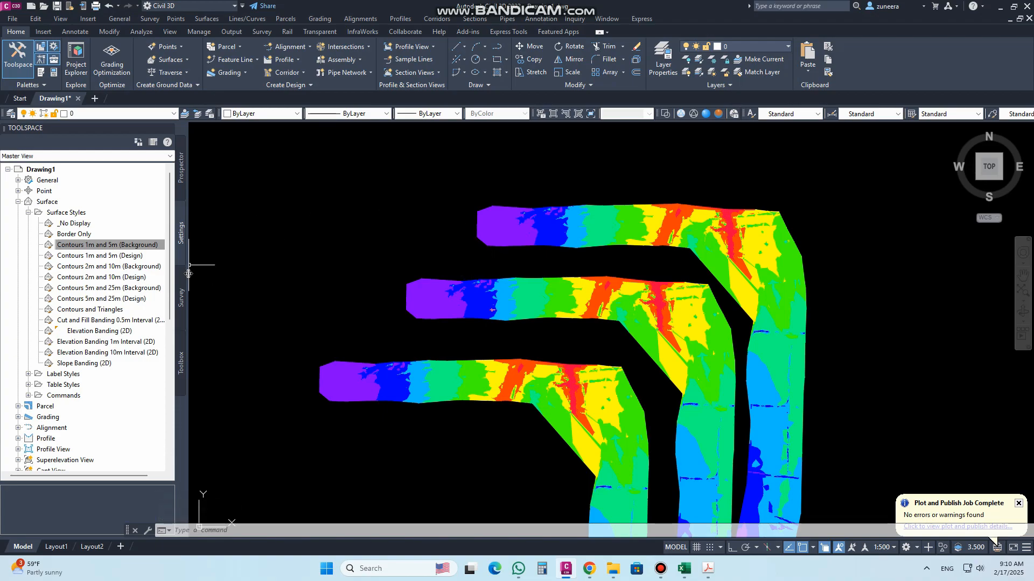
# Find the references to Elevation Banding (2D) again and browse to its Drawing Settings\Surface reference.
pyautogui.click(106, 332)
pyautogui.rightClick(105, 332)
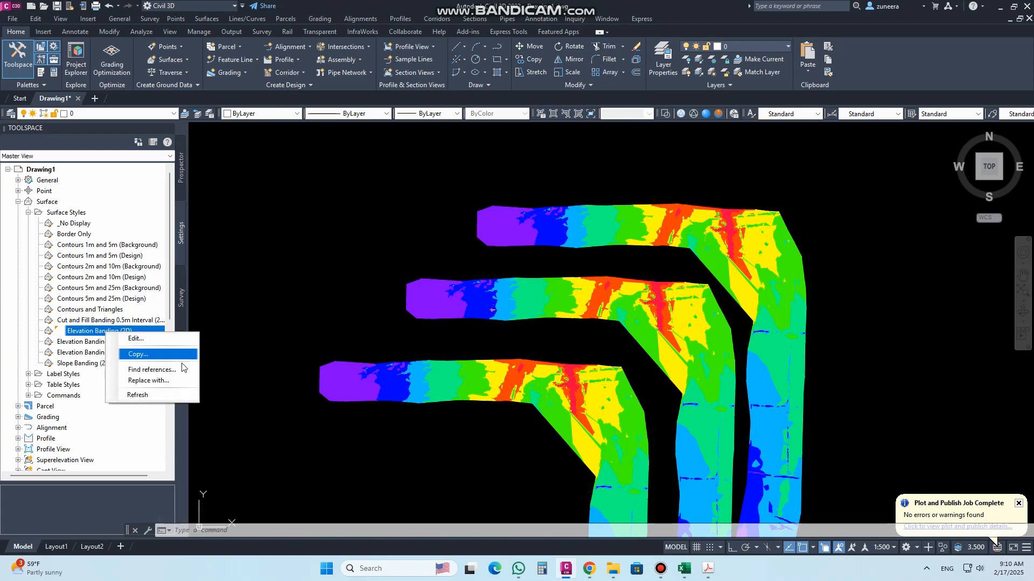
pyautogui.click(152, 369)
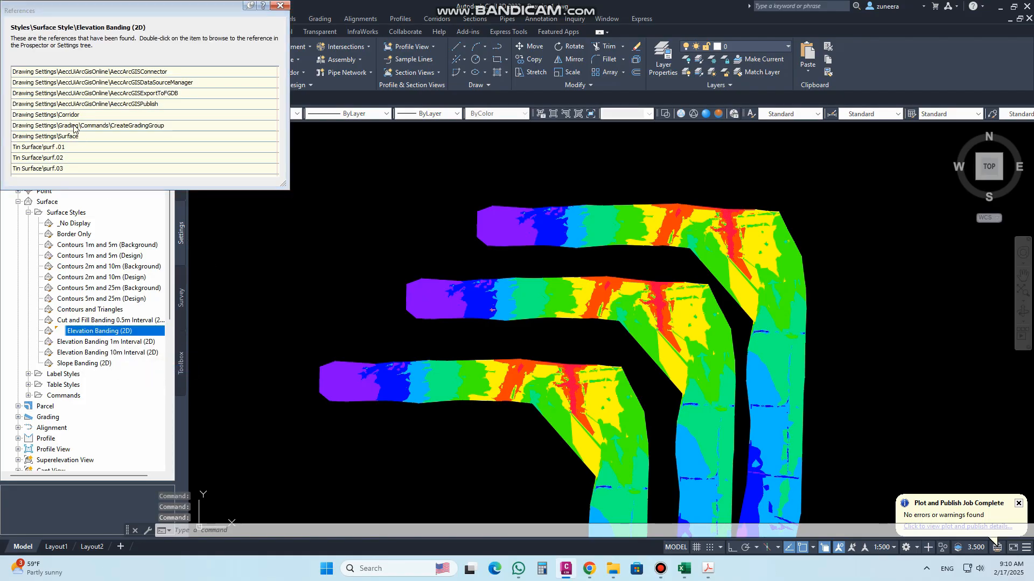
pyautogui.click(60, 137)
pyautogui.rightClick(62, 140)
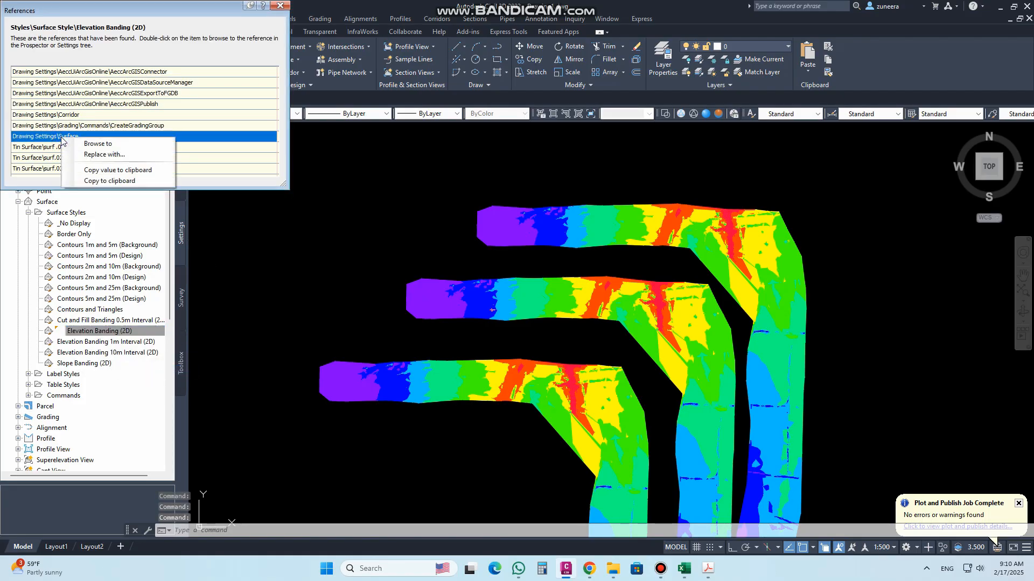
pyautogui.click(108, 144)
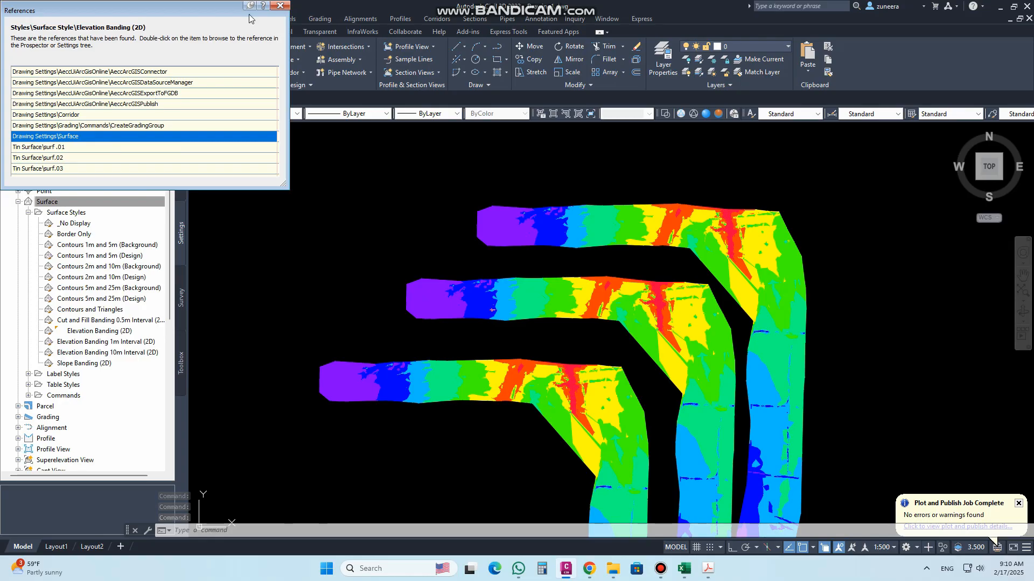
pyautogui.click(284, 6)
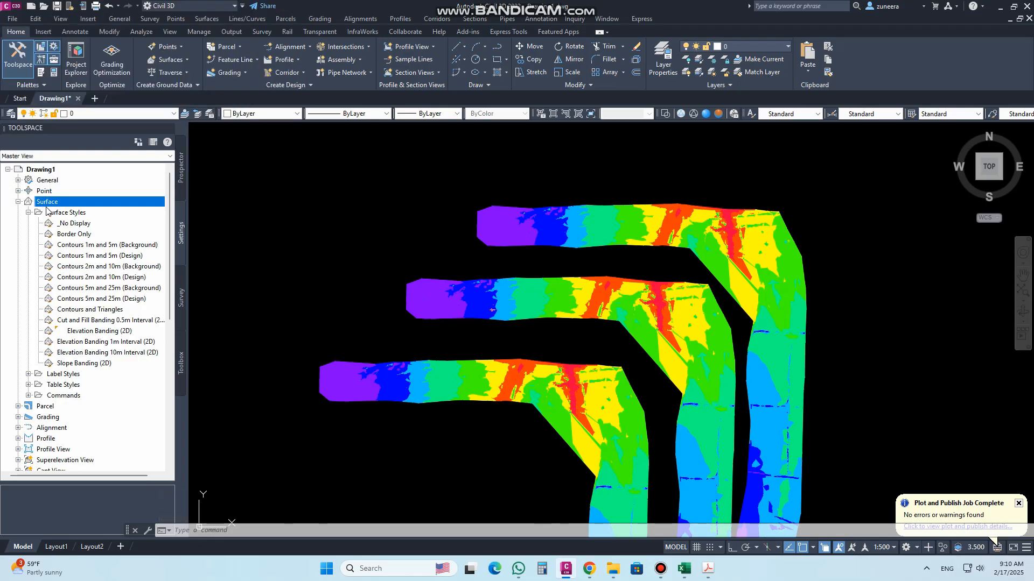
# In the Surface feature settings, set the Surface Default Style to Contours 1m and 5m (Background) and apply it.
pyautogui.rightClick(85, 205)
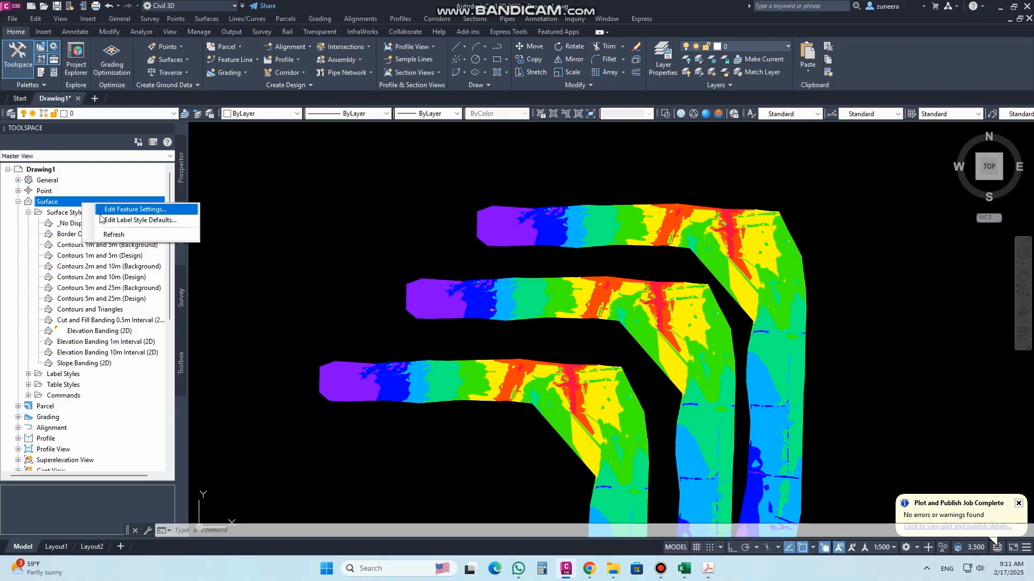
pyautogui.click(106, 209)
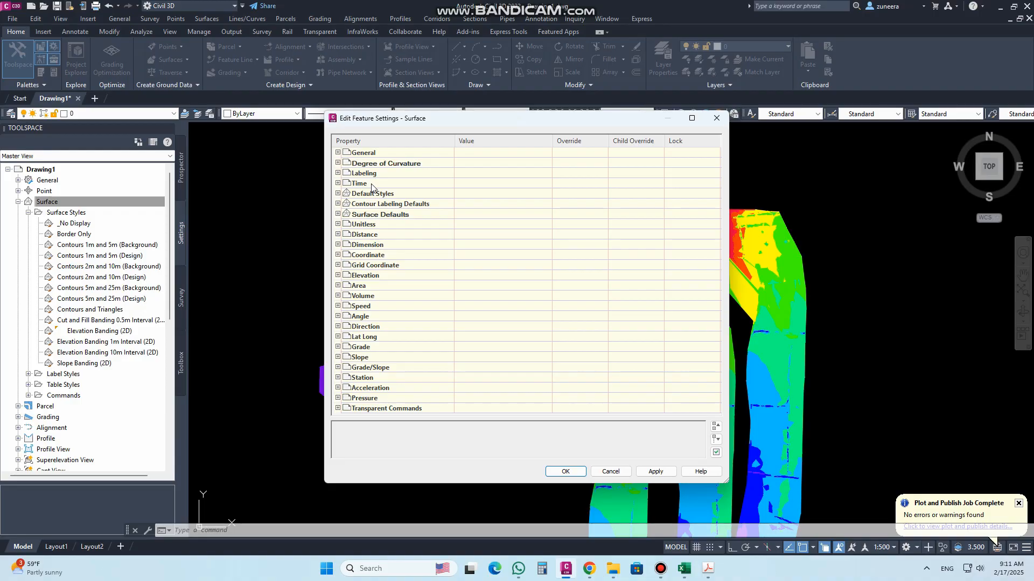
pyautogui.click(338, 193)
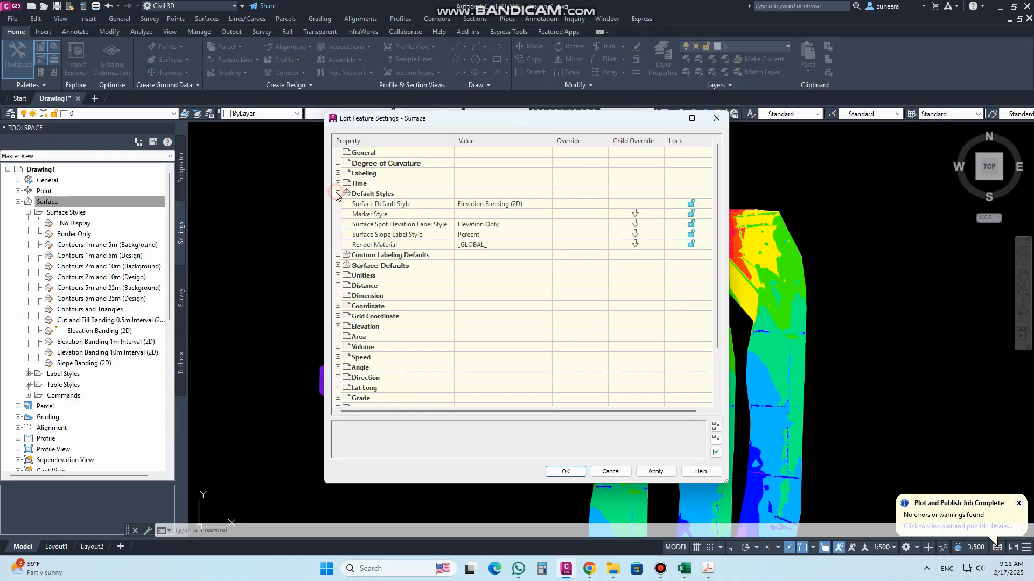
pyautogui.click(370, 197)
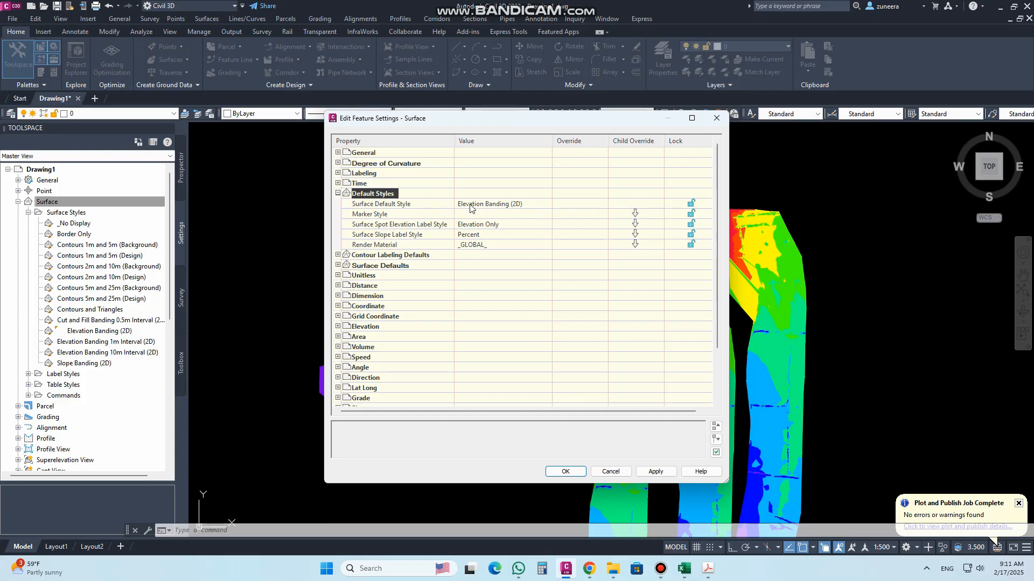
pyautogui.click(389, 215)
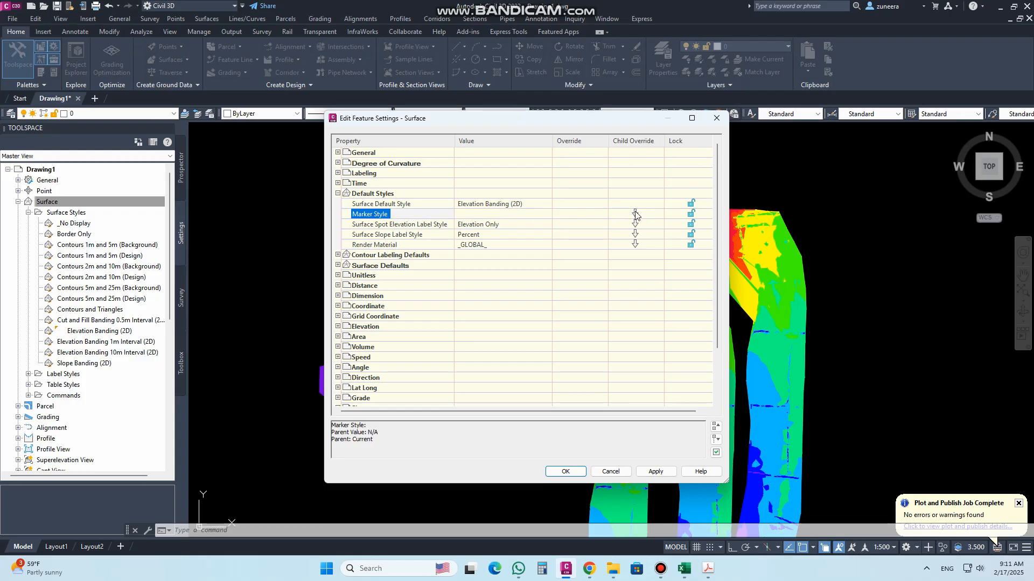
pyautogui.click(397, 229)
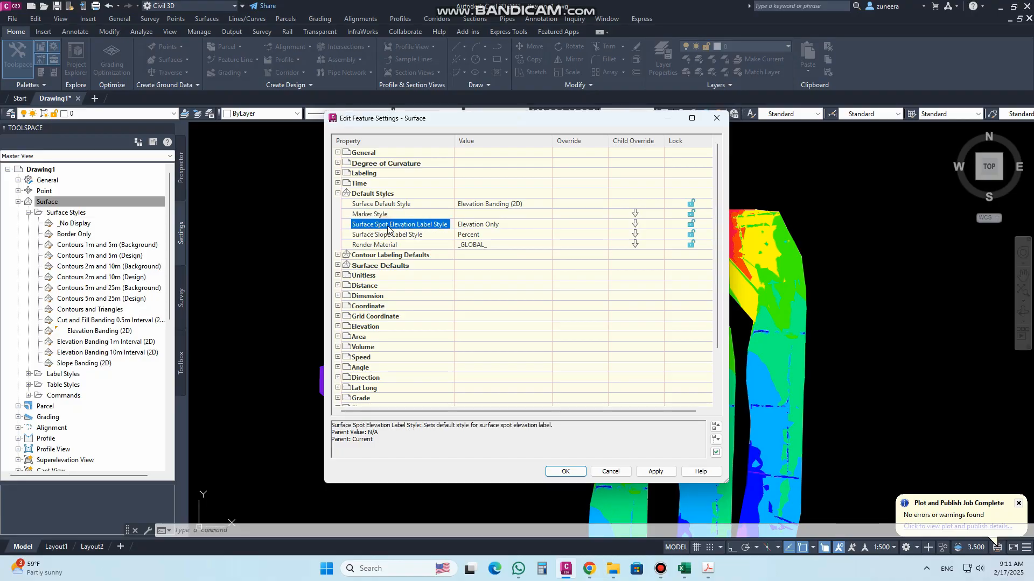
pyautogui.click(471, 205)
pyautogui.click(546, 203)
pyautogui.click(387, 161)
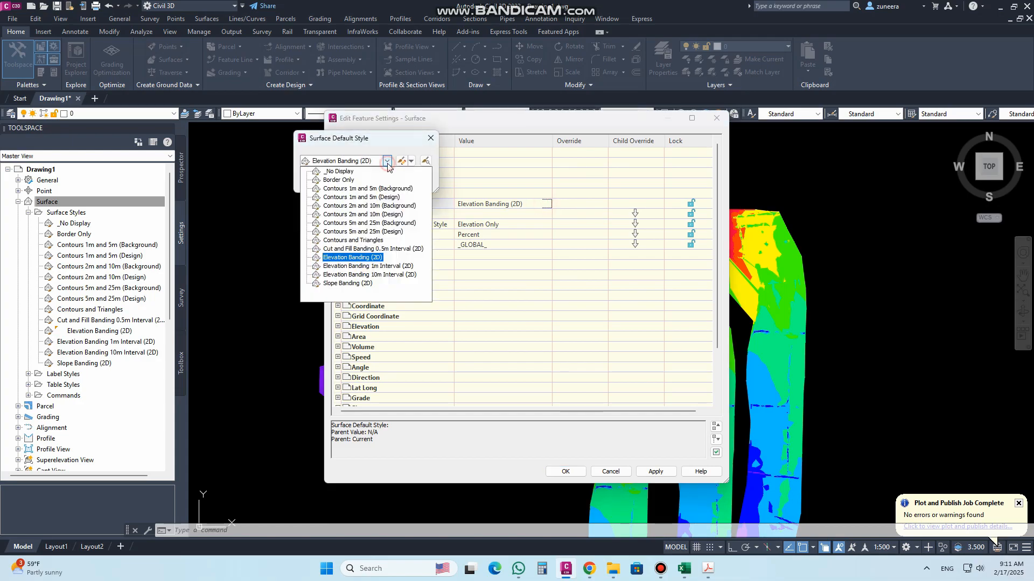
pyautogui.click(363, 189)
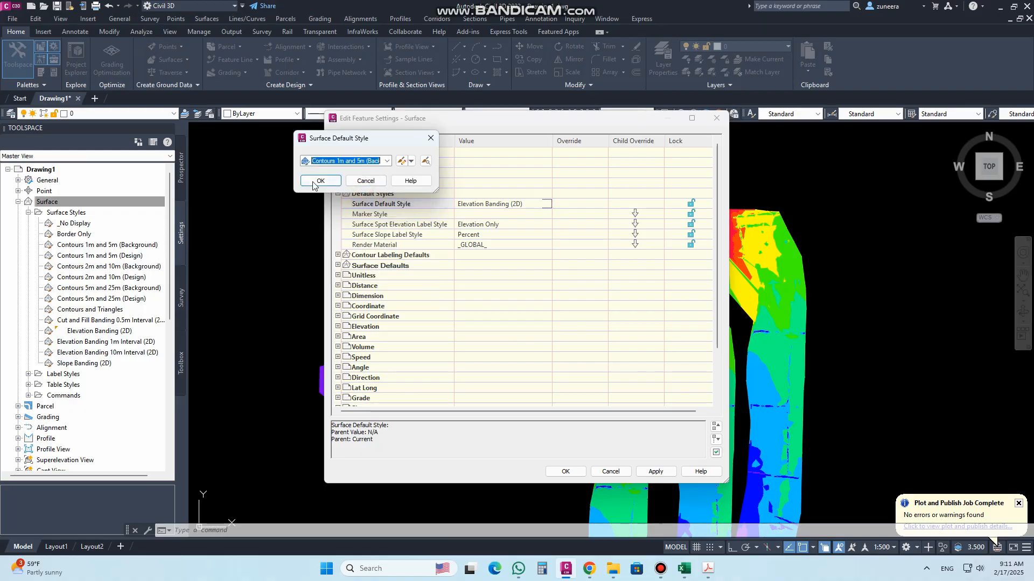
pyautogui.click(321, 181)
pyautogui.click(655, 472)
pyautogui.click(566, 472)
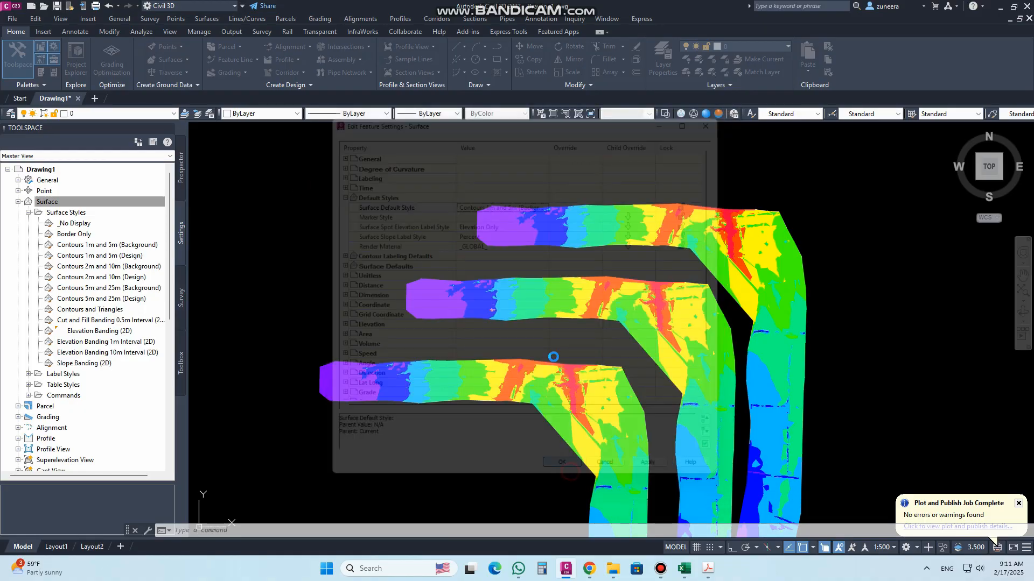
# Replace all uses of the Elevation Banding (2D) surface style with Contours 1m and 5m (Background).
pyautogui.scroll(-5, 535, 333)
pyautogui.scroll(4, 535, 332)
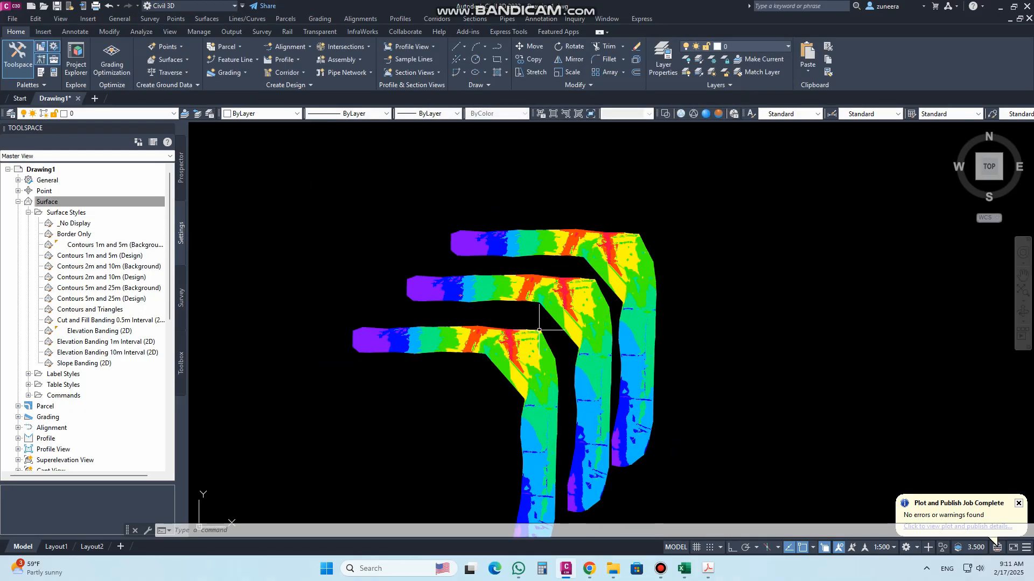
pyautogui.scroll(4, 438, 247)
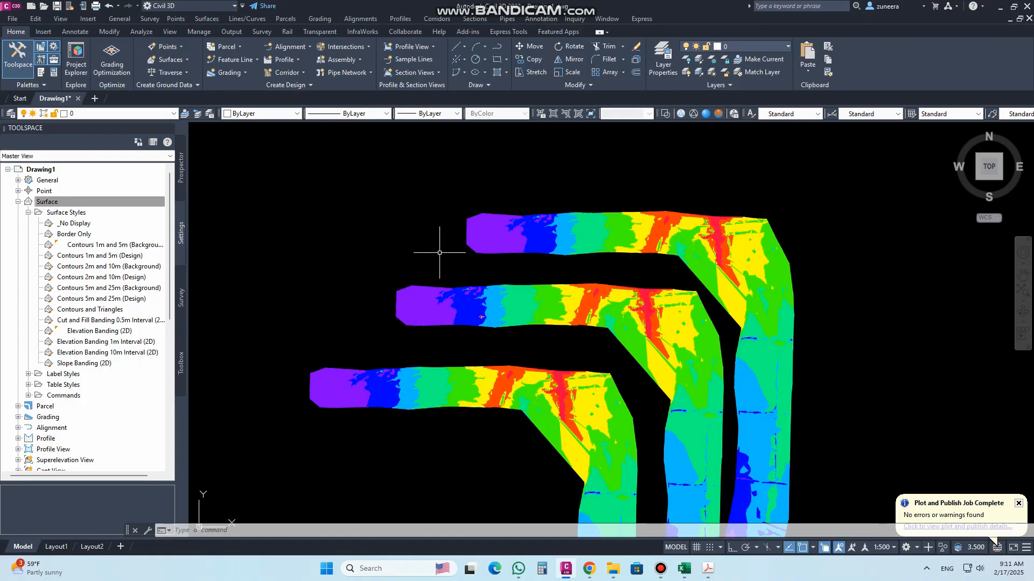
pyautogui.rightClick(90, 247)
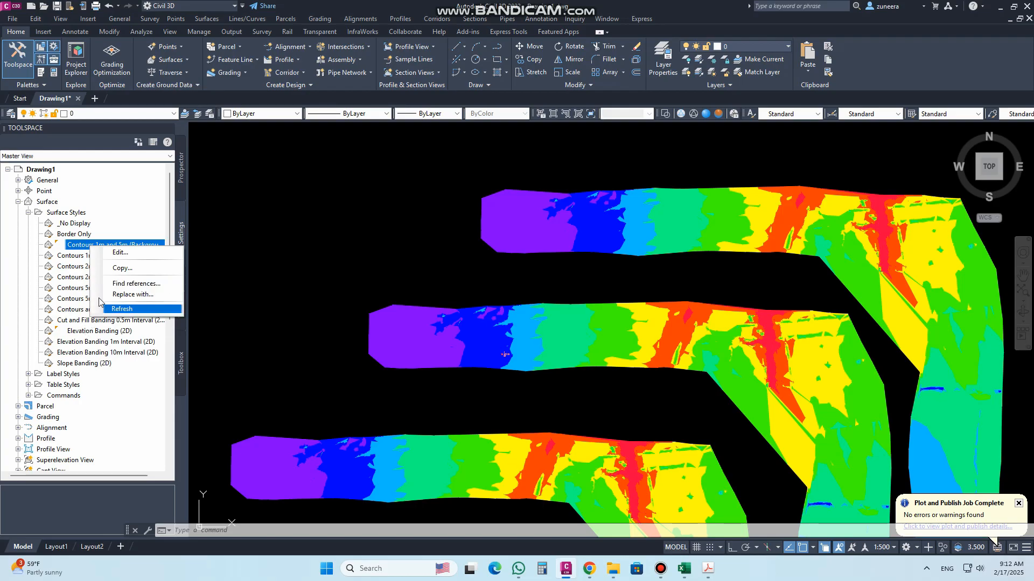
pyautogui.rightClick(97, 332)
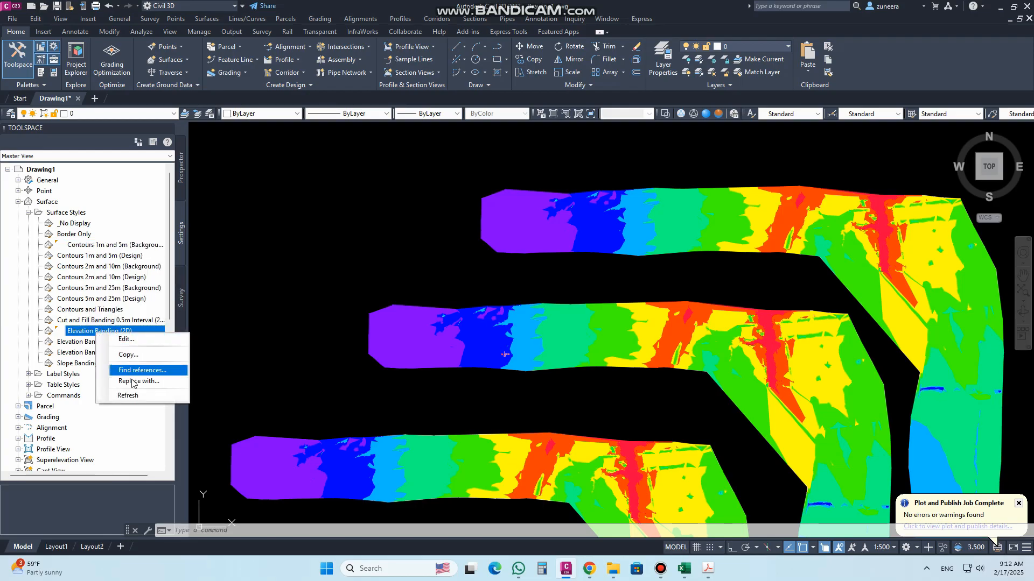
pyautogui.click(131, 382)
pyautogui.click(304, 248)
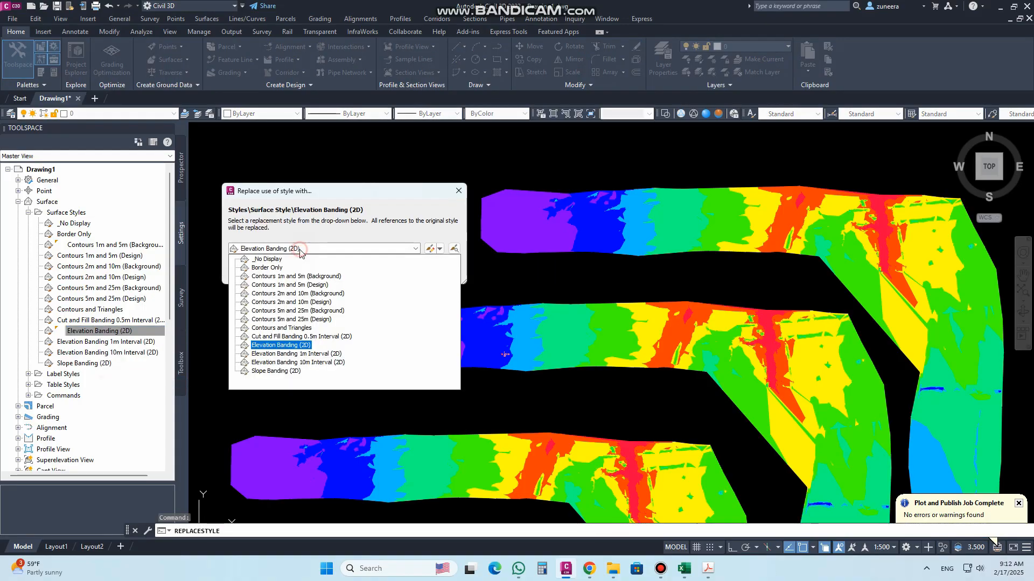
pyautogui.click(288, 274)
pyautogui.click(351, 270)
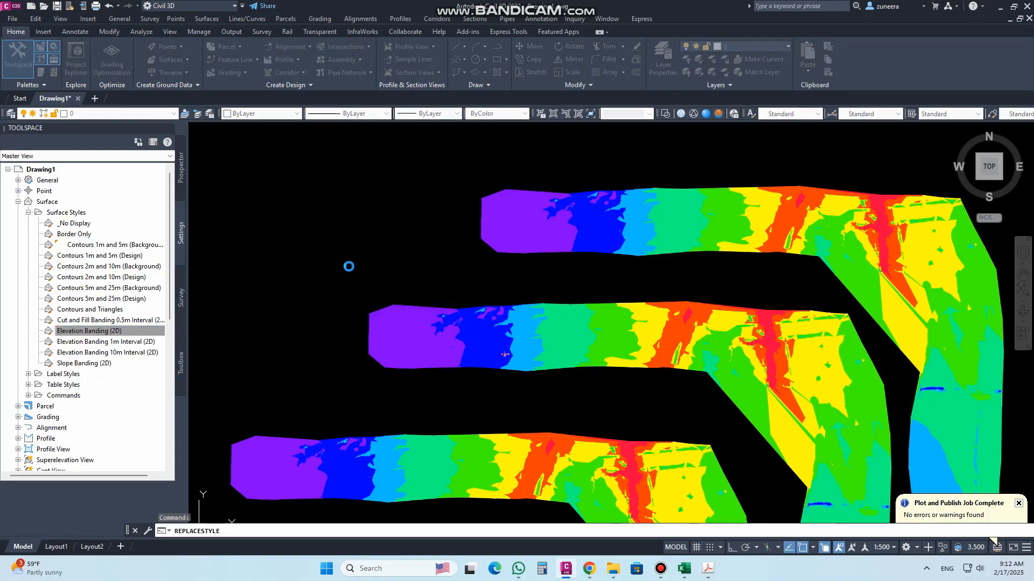
# Draw a single-segment polyline sloping down to the right between two contours inside the upper surface.
pyautogui.scroll(5, 730, 189)
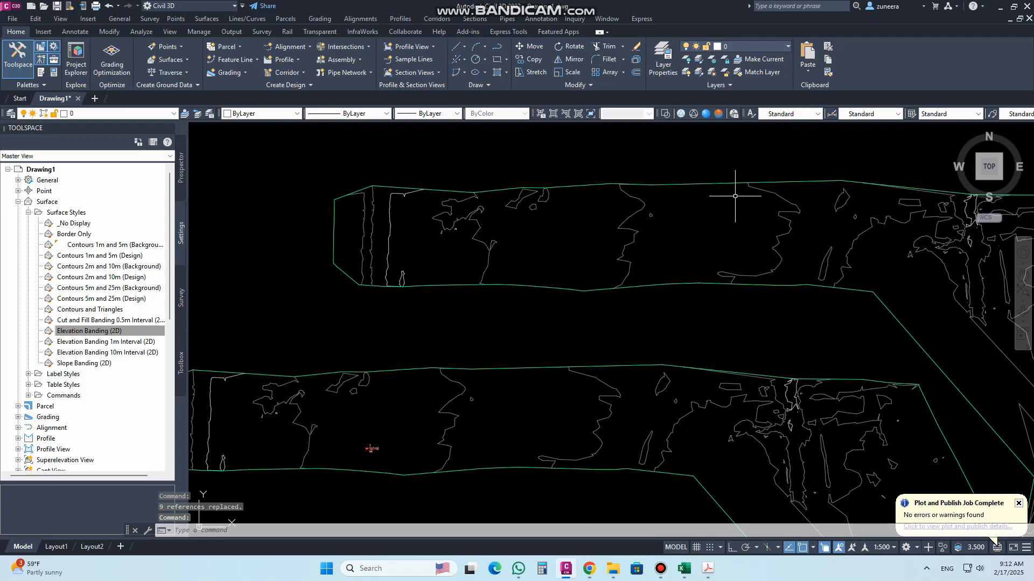
pyautogui.moveTo(627, 280)
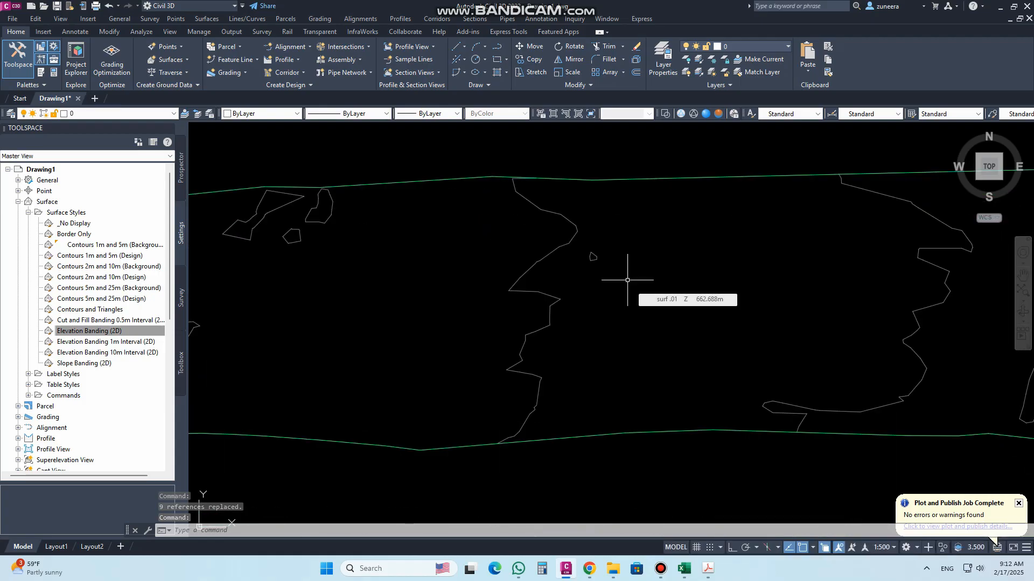
pyautogui.write('pl')
pyautogui.press('Return')
pyautogui.click(638, 255)
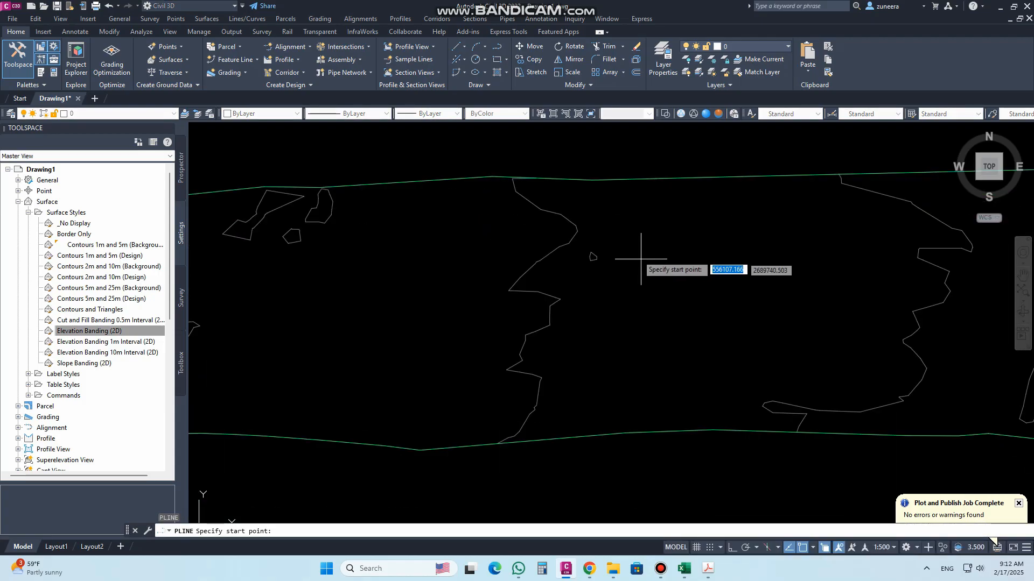
pyautogui.click(785, 298)
pyautogui.press('Return')
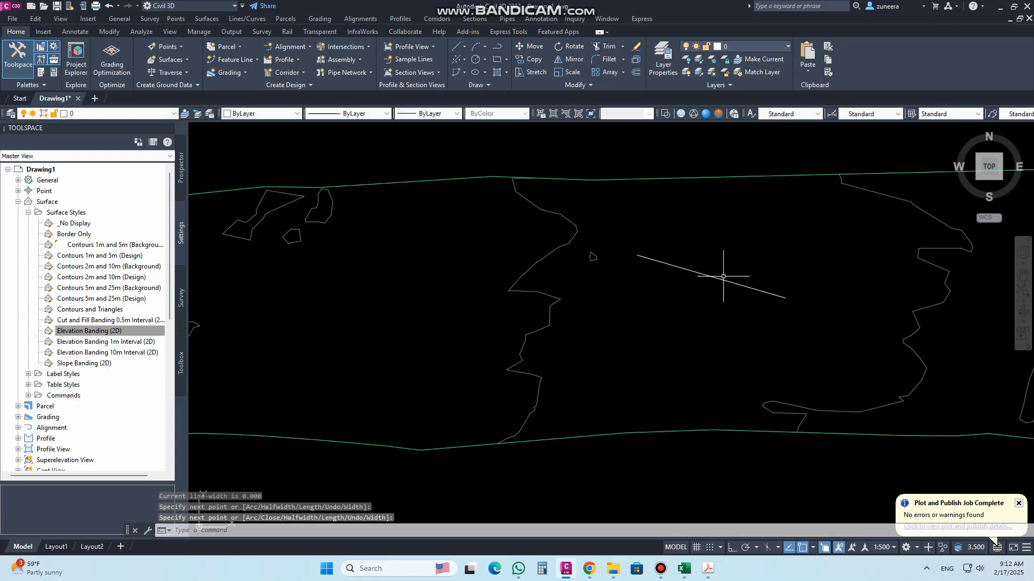
# Copy the sloping polyline twice down and to the left, making three evenly spaced parallel lines.
pyautogui.write('cp')
pyautogui.press('Return')
pyautogui.click(709, 275)
pyautogui.press('Return')
pyautogui.click(822, 232)
pyautogui.click(792, 279)
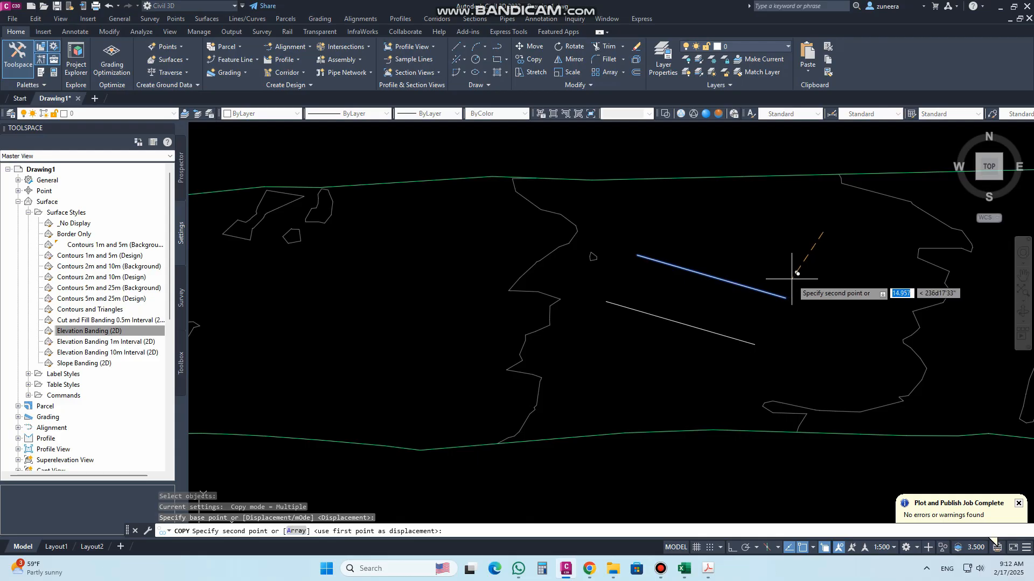
pyautogui.click(761, 327)
pyautogui.press('Return')
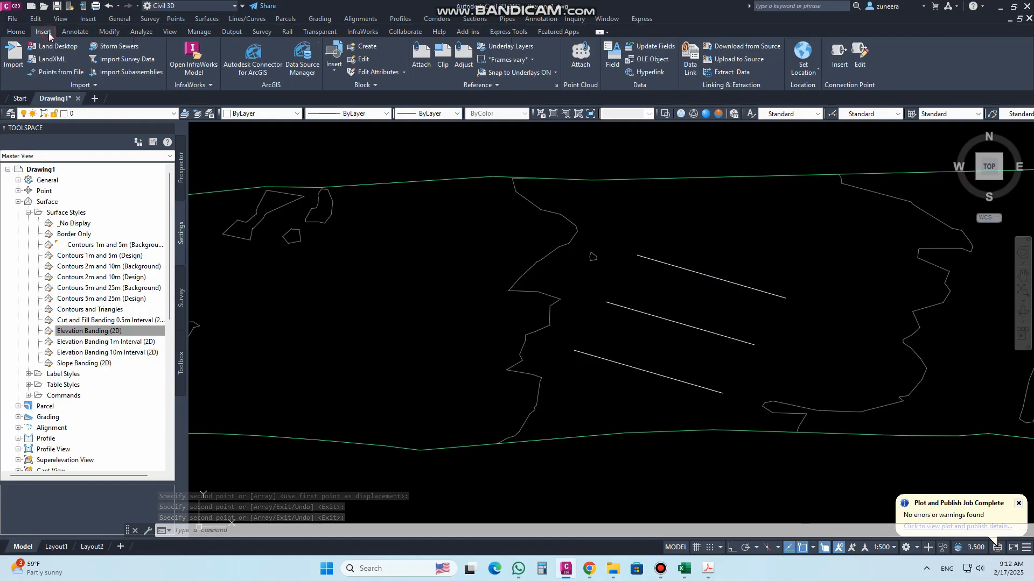
# Open the Add Labels dialog for notes and review its label type, note label style and marker style options.
pyautogui.click(74, 32)
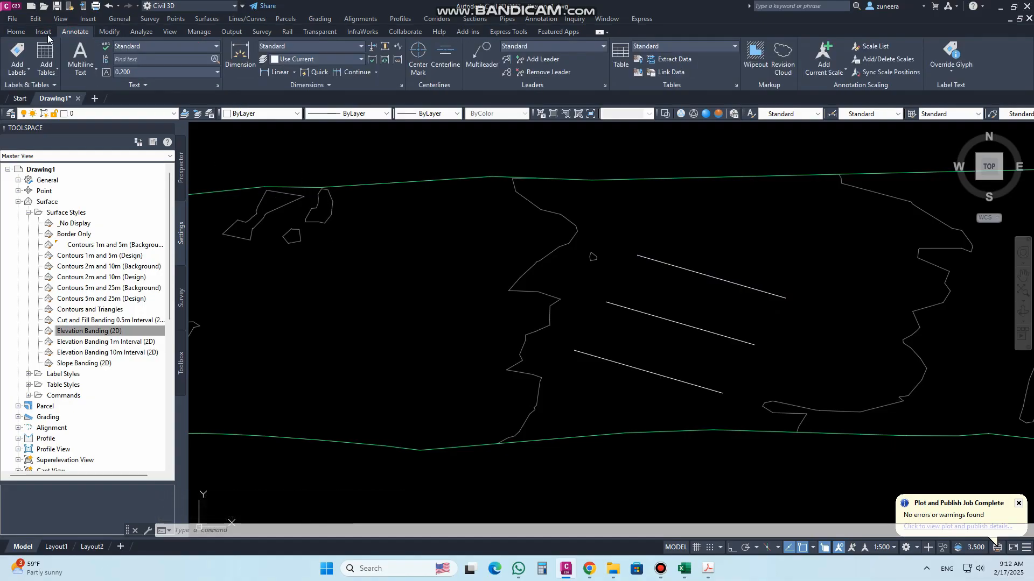
pyautogui.click(16, 74)
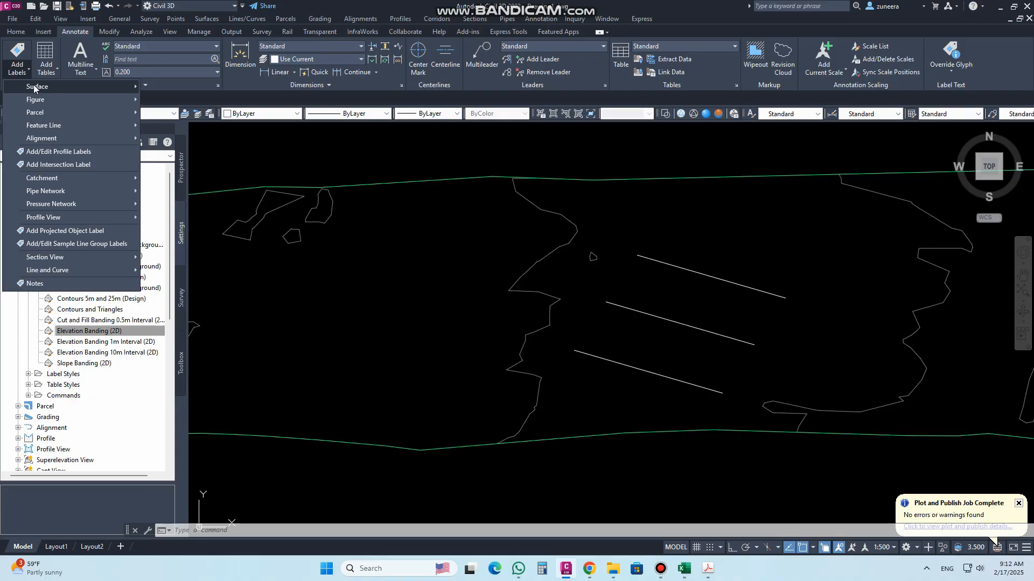
pyautogui.moveTo(38, 89)
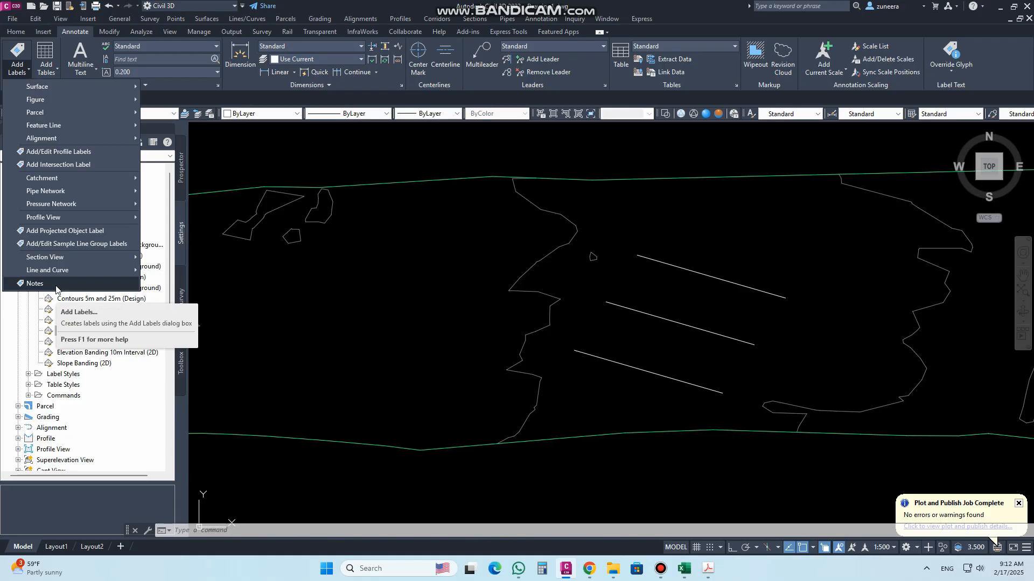
pyautogui.click(56, 285)
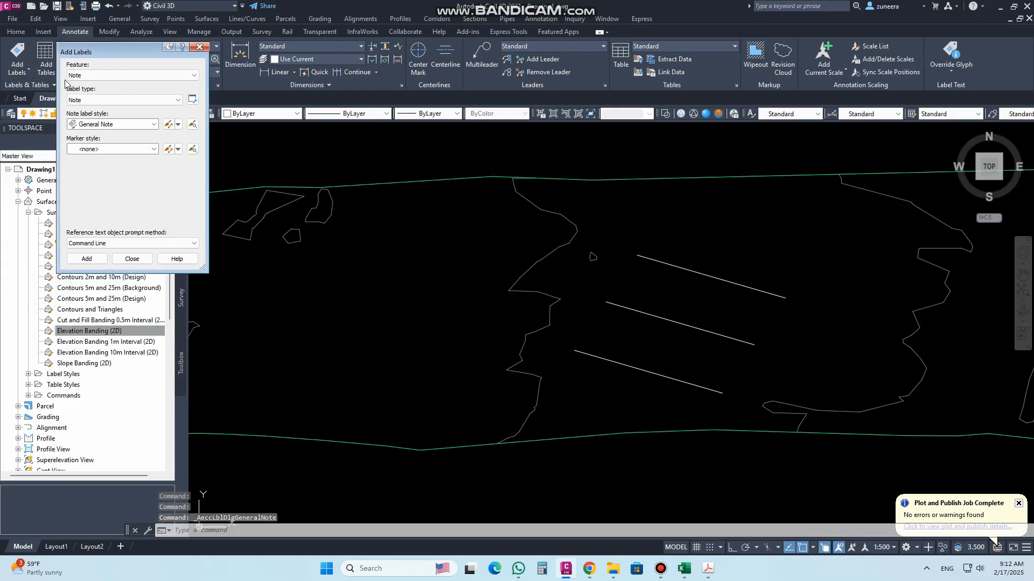
pyautogui.click(98, 101)
pyautogui.click(98, 101)
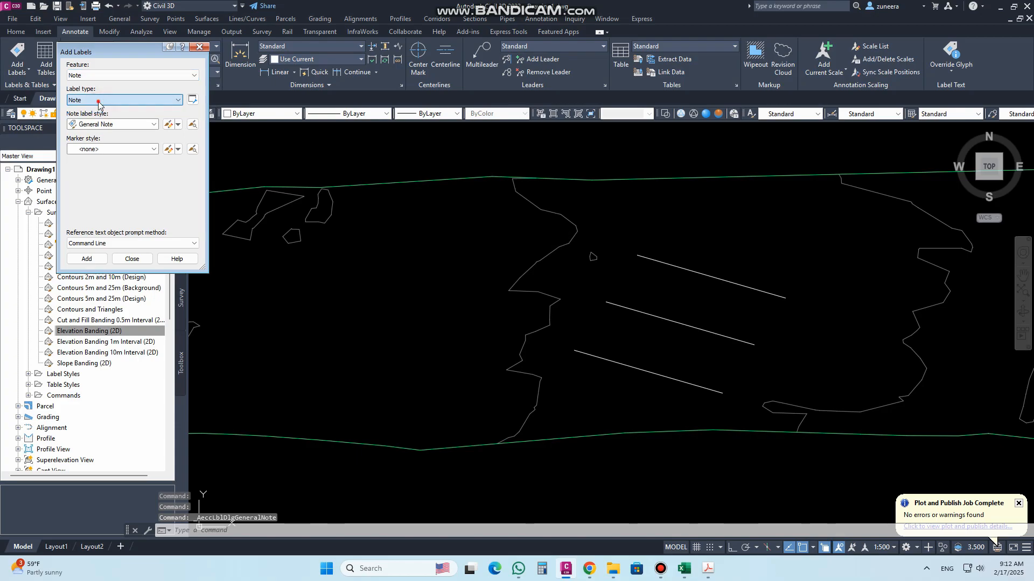
pyautogui.click(110, 125)
pyautogui.click(110, 135)
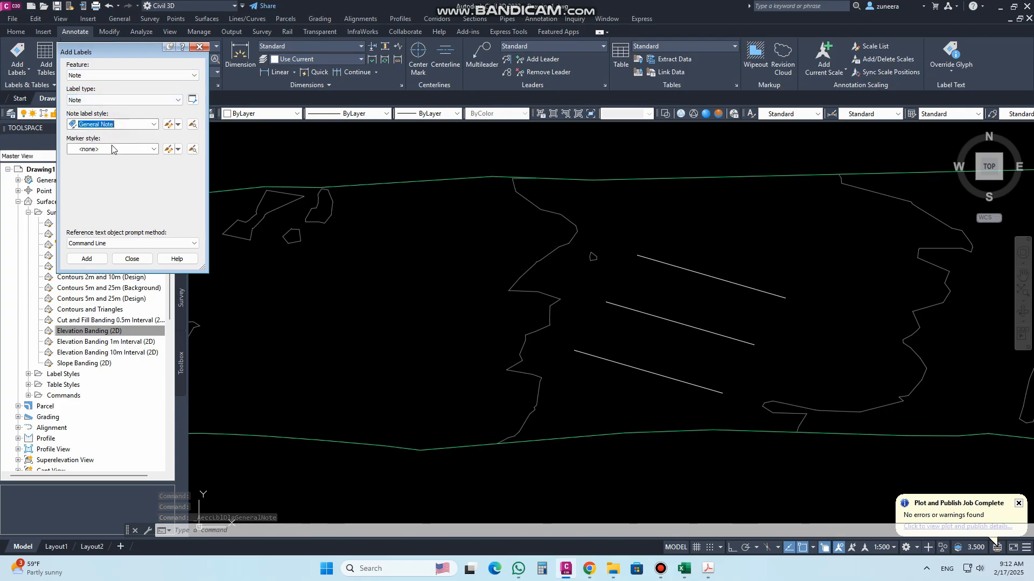
pyautogui.click(112, 150)
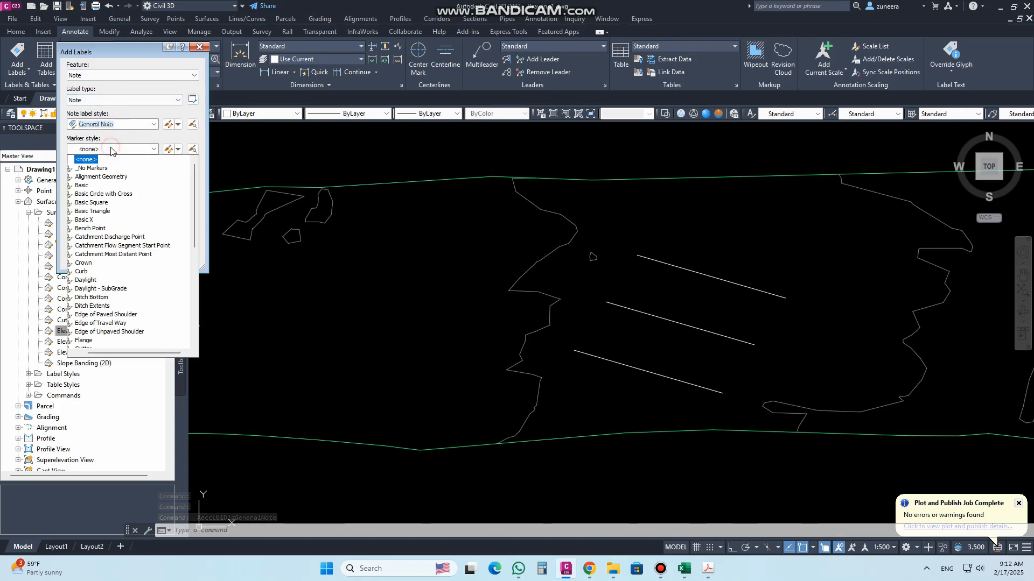
pyautogui.click(109, 86)
# Configure single-segment line and curve labels with the Bearing and Distance line style and the Distance-Radius and Delta curve style.
pyautogui.click(193, 76)
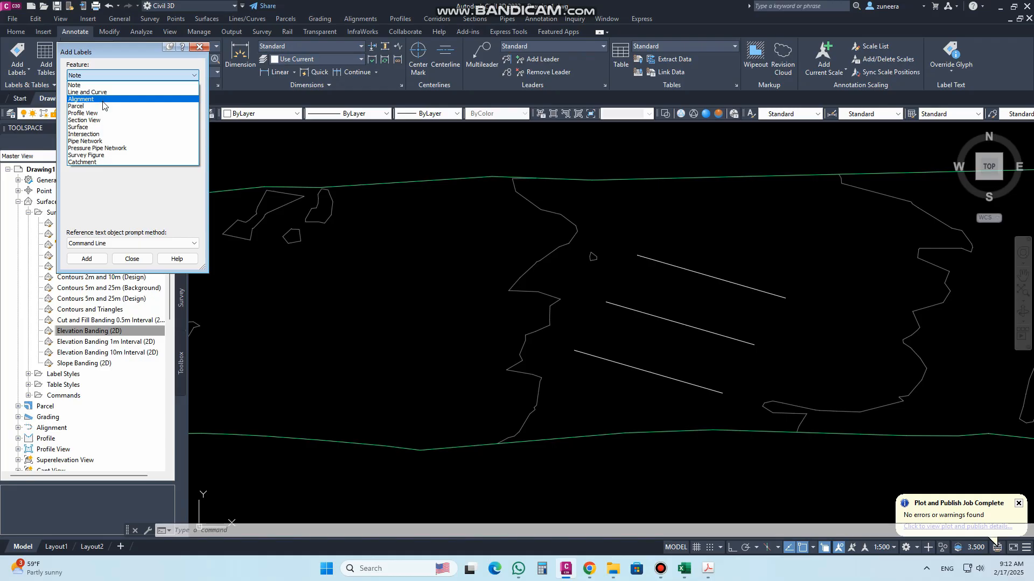
pyautogui.click(86, 92)
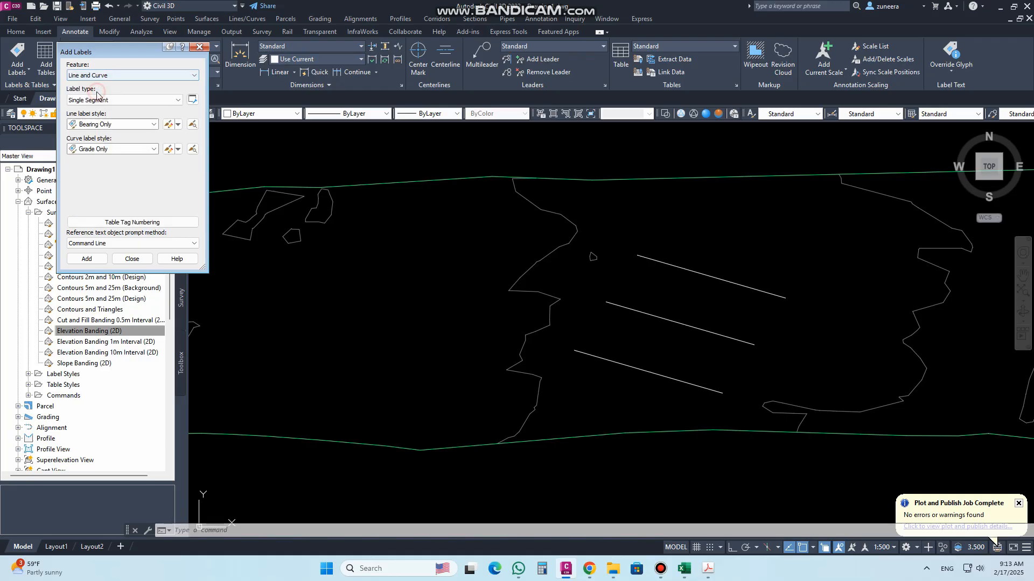
pyautogui.click(102, 101)
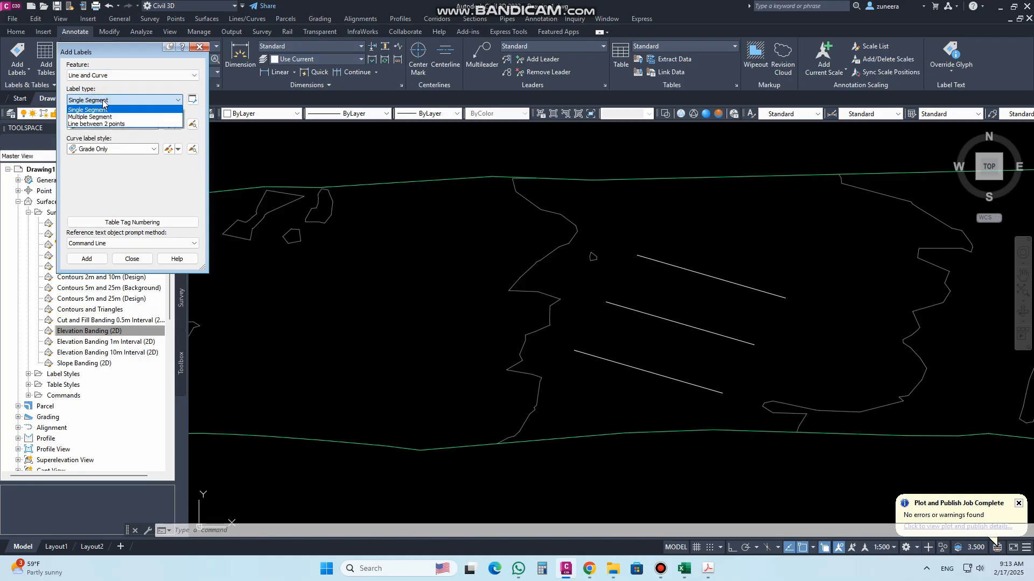
pyautogui.click(103, 101)
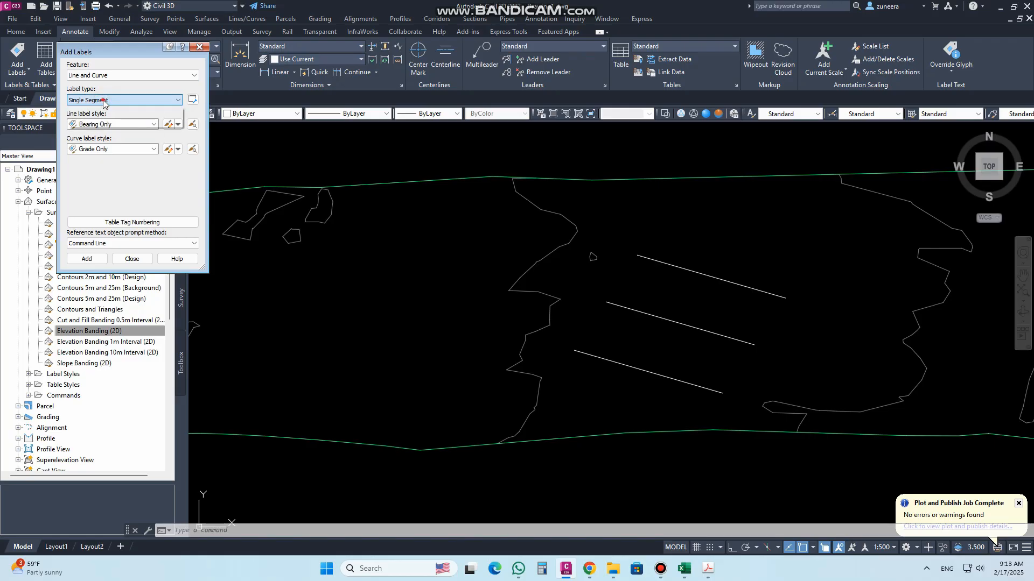
pyautogui.click(106, 126)
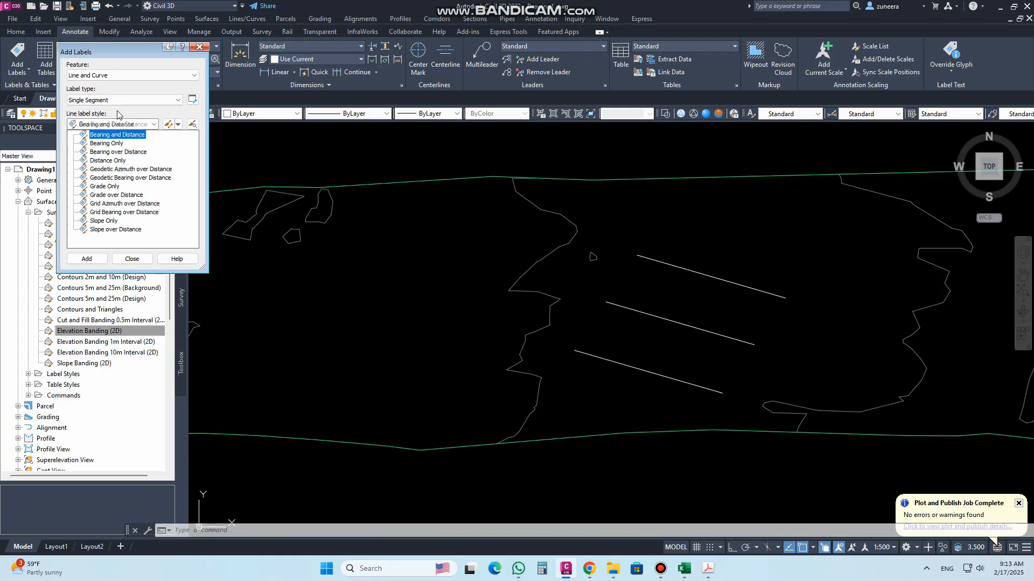
pyautogui.click(107, 144)
pyautogui.click(126, 126)
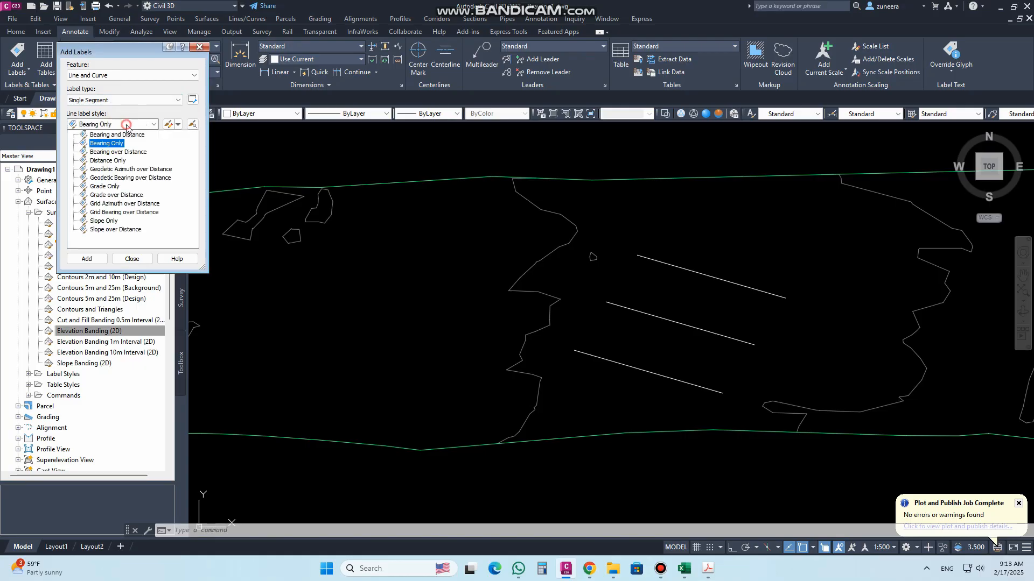
pyautogui.click(123, 135)
pyautogui.click(112, 149)
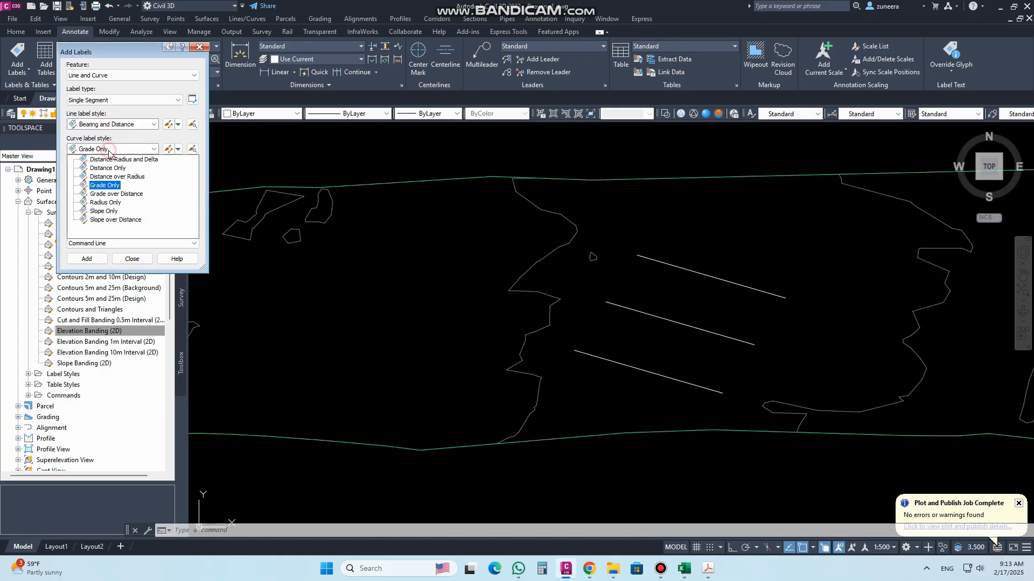
pyautogui.click(114, 160)
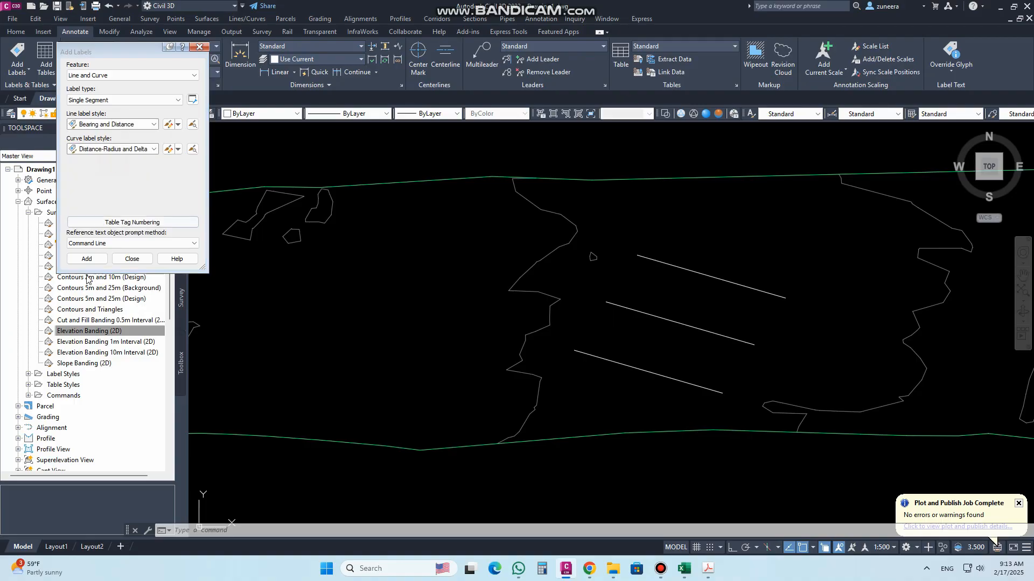
# Add a bearing and distance label near the middle of the uppermost of the three parallel lines.
pyautogui.click(86, 259)
pyautogui.click(714, 277)
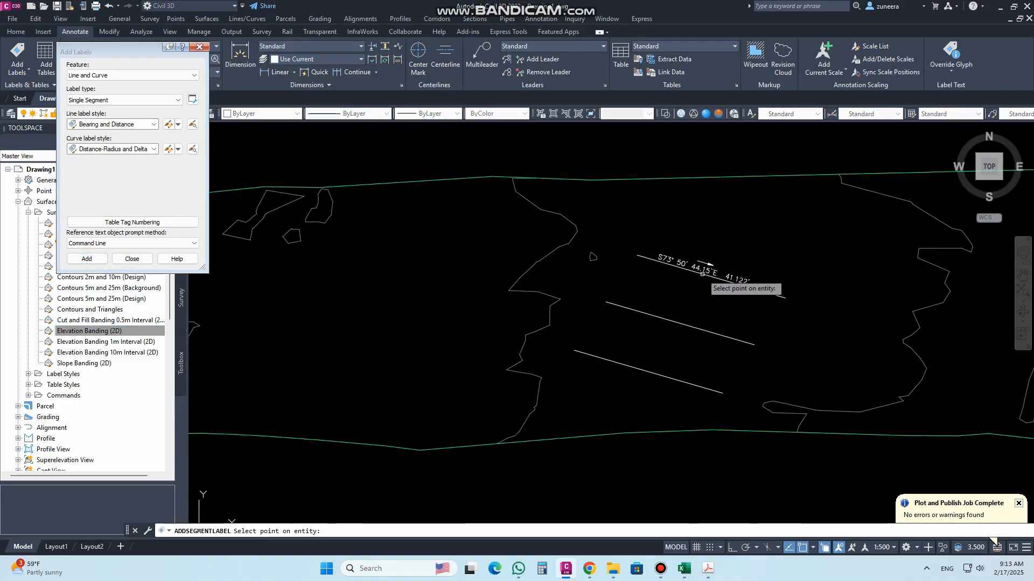
pyautogui.scroll(4, 776, 284)
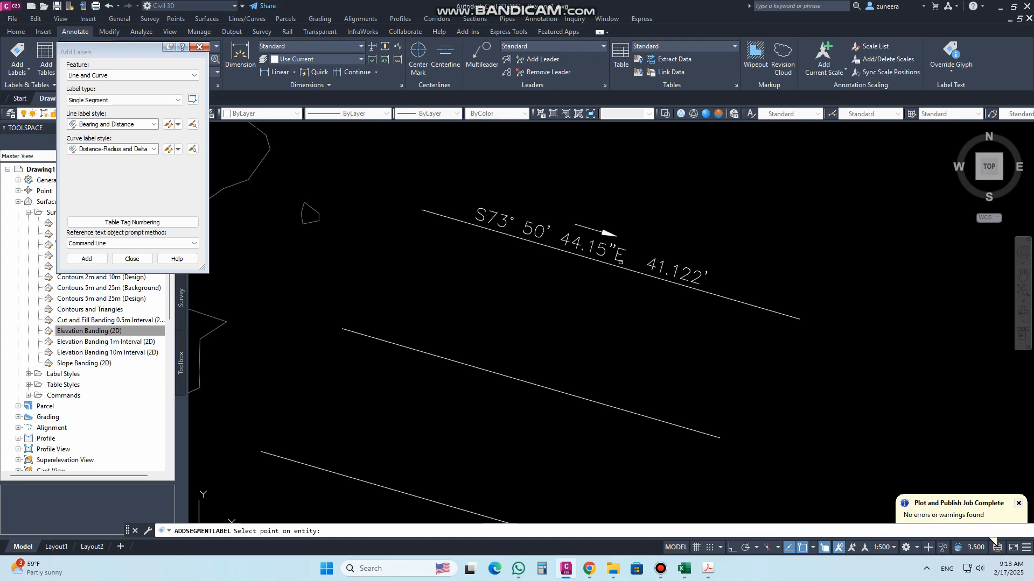
pyautogui.press('Escape')
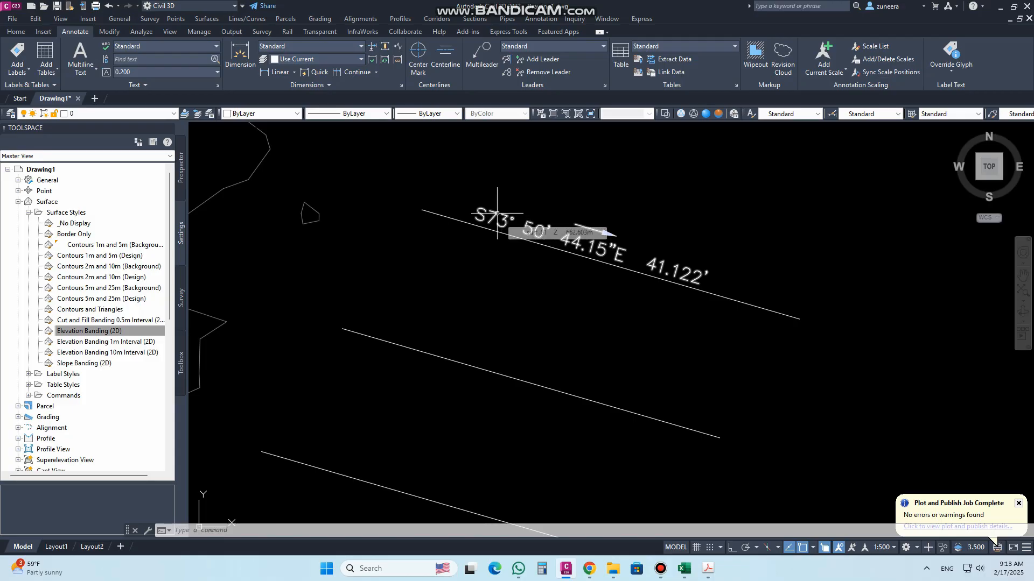
# Examine the general note and line label styles in the drawing settings.
pyautogui.click(18, 202)
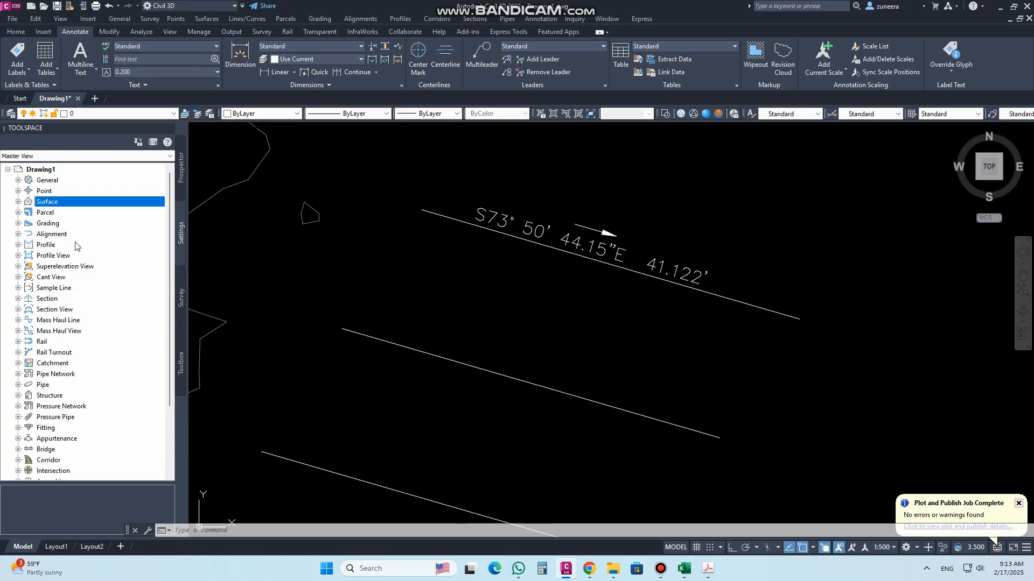
pyautogui.click(17, 181)
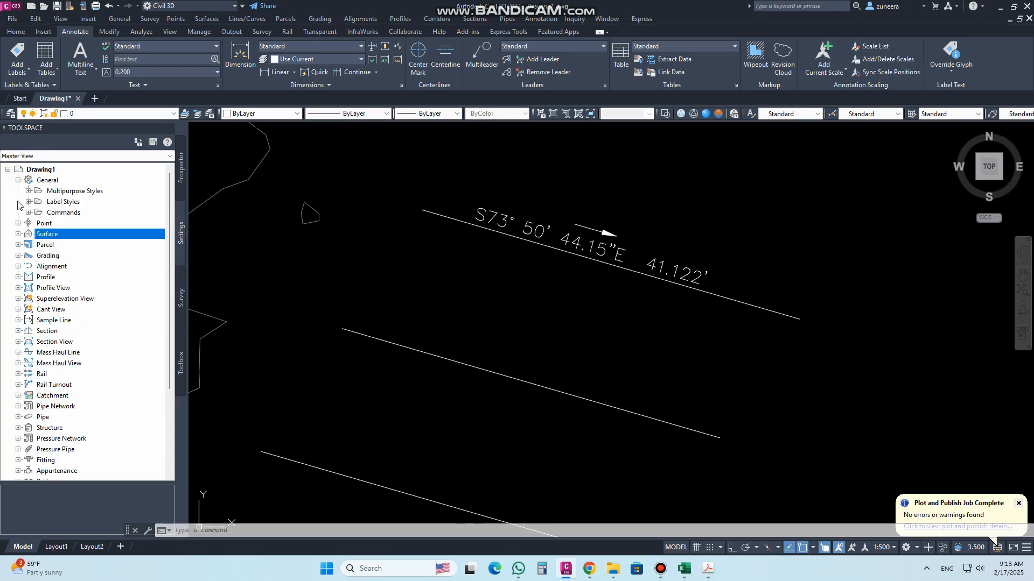
pyautogui.click(28, 202)
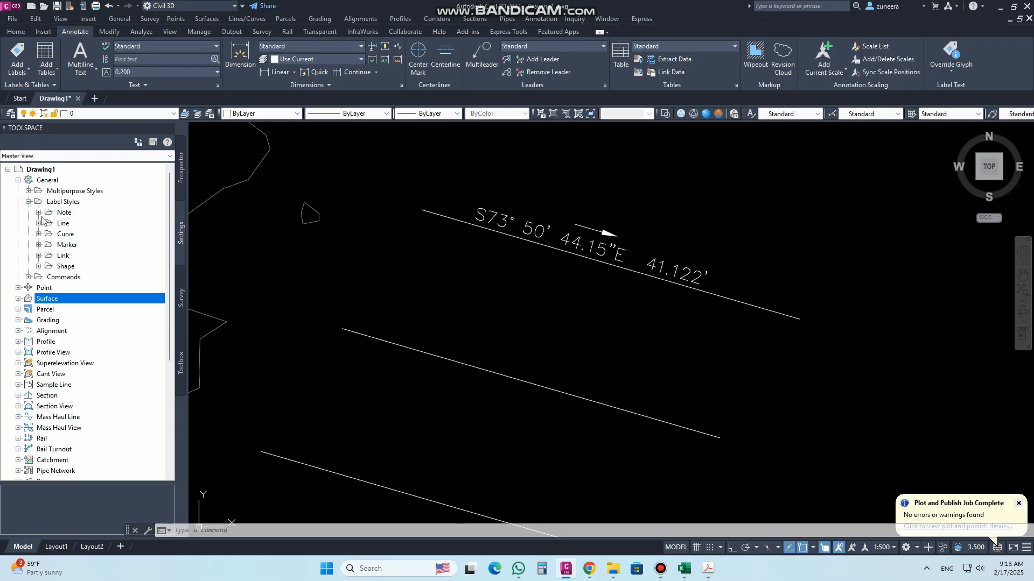
pyautogui.click(39, 213)
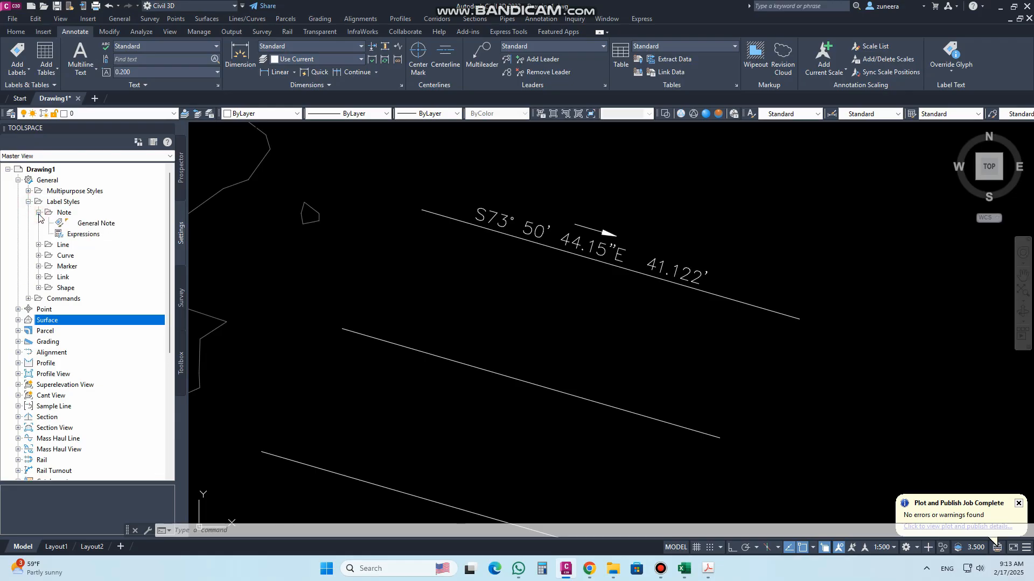
pyautogui.click(38, 212)
pyautogui.click(36, 226)
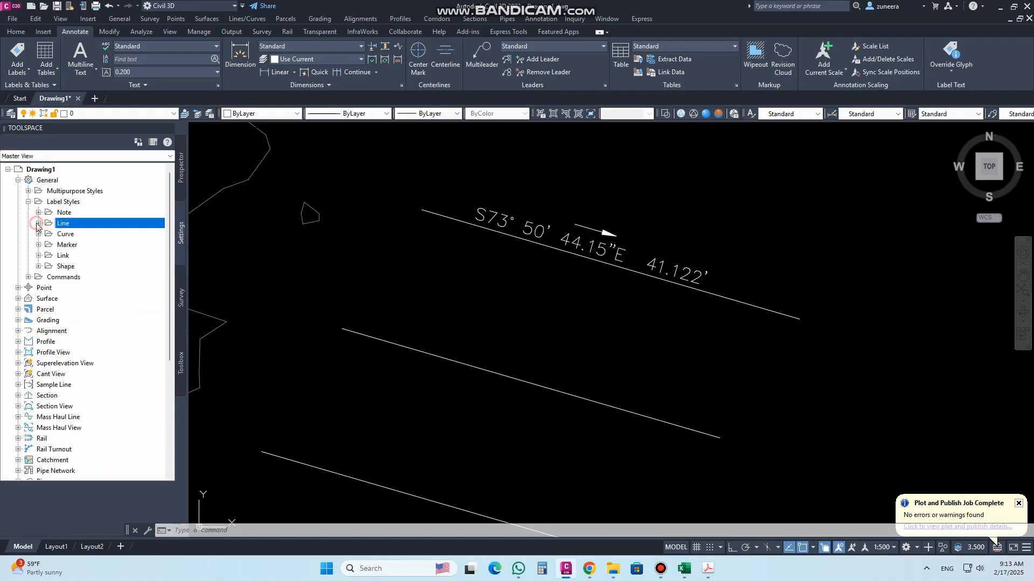
pyautogui.click(38, 224)
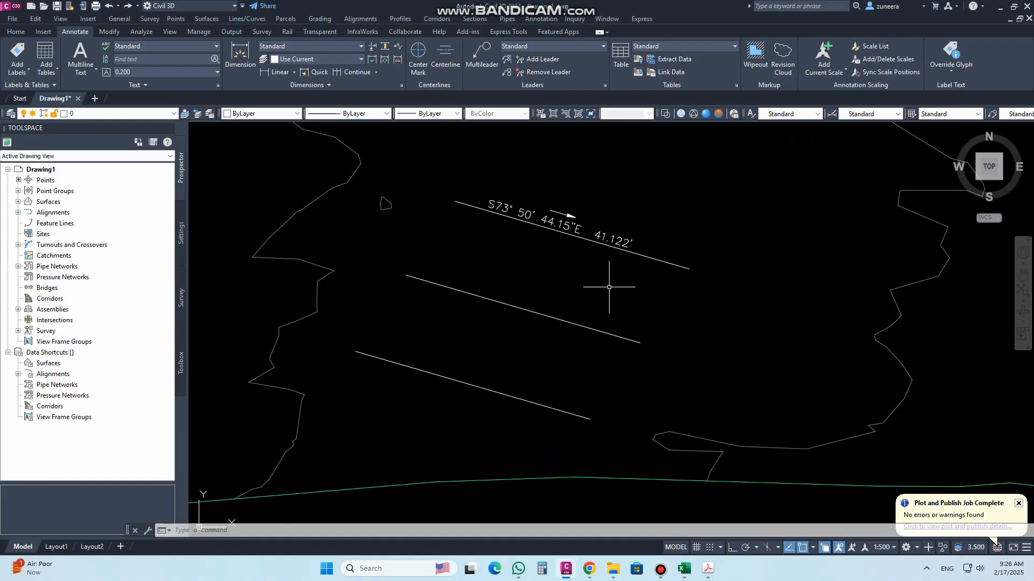
# Draw a three-point arc bulging downward beside the uppermost line's lower end, with a radius of about 21.
pyautogui.write('a')
pyautogui.press('Return')
pyautogui.scroll(-2, 503, 305)
pyautogui.click(602, 225)
pyautogui.click(642, 285)
pyautogui.click(744, 259)
pyautogui.press('Return')
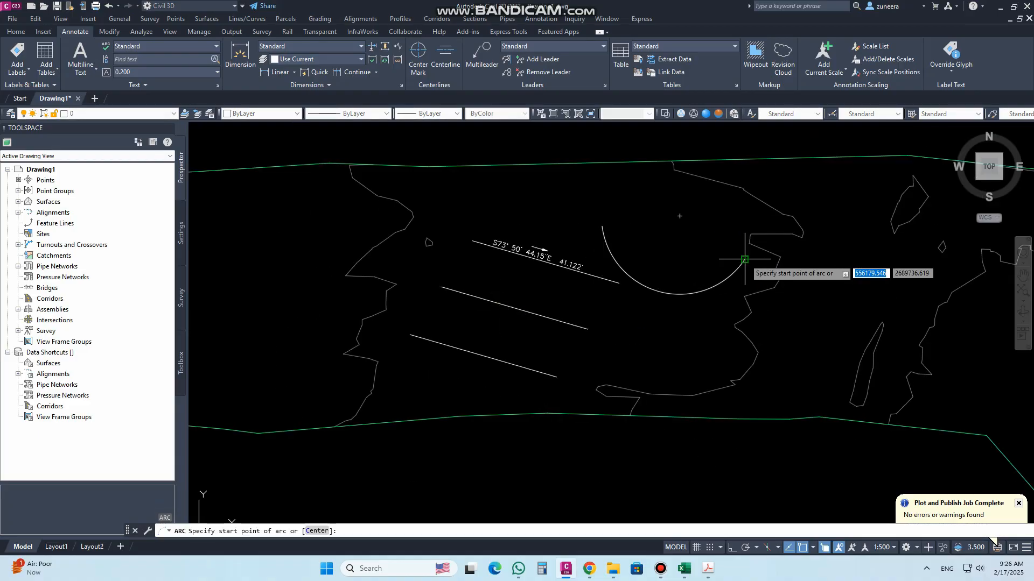
pyautogui.scroll(4, 745, 259)
pyautogui.press('Return')
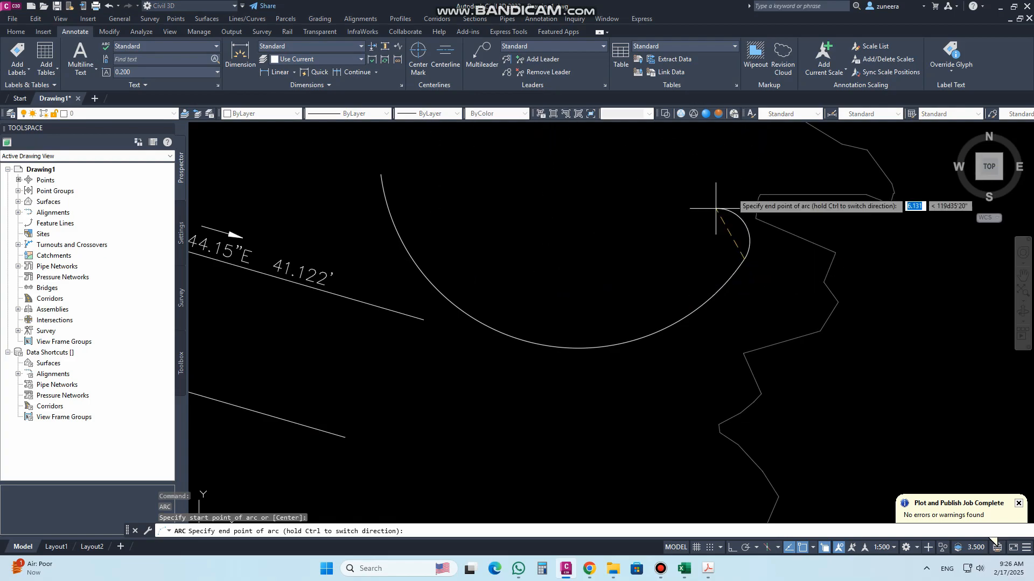
pyautogui.press('Escape')
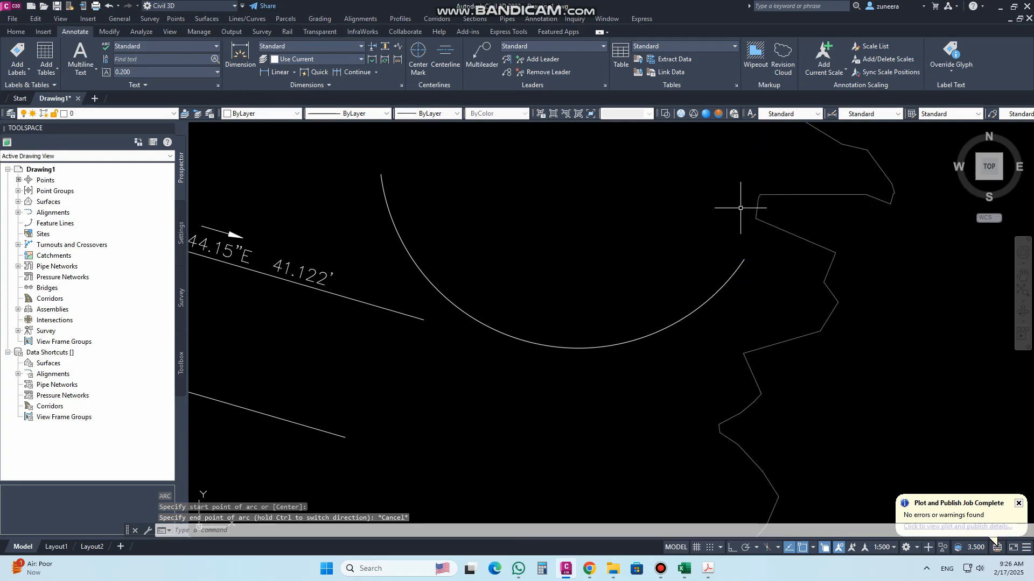
# Set up single-segment line and curve labels with the Bearing and Distance line style and the Radius Only curve style.
pyautogui.scroll(-2, 412, 242)
pyautogui.click(29, 70)
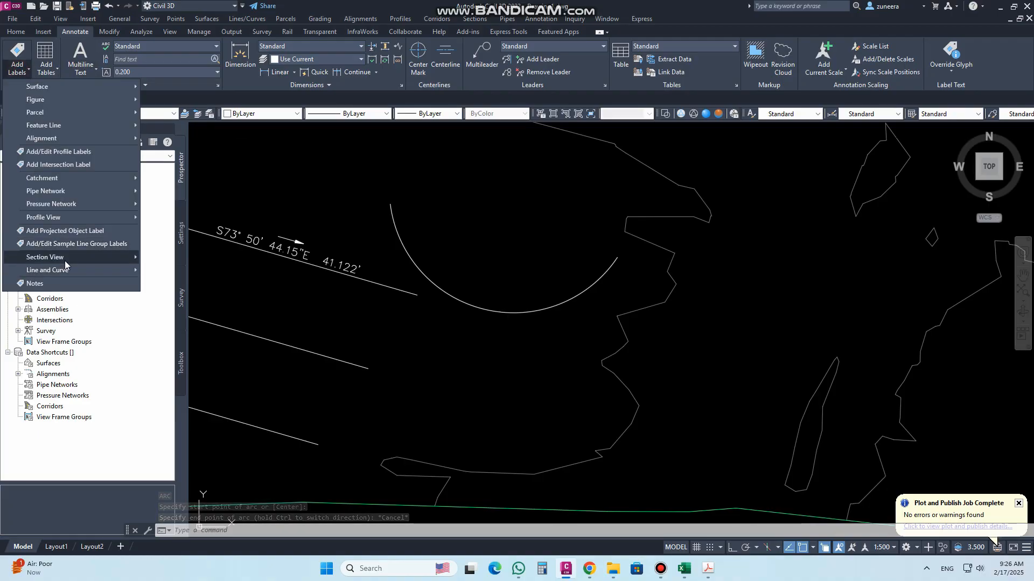
pyautogui.moveTo(65, 270)
pyautogui.click(189, 271)
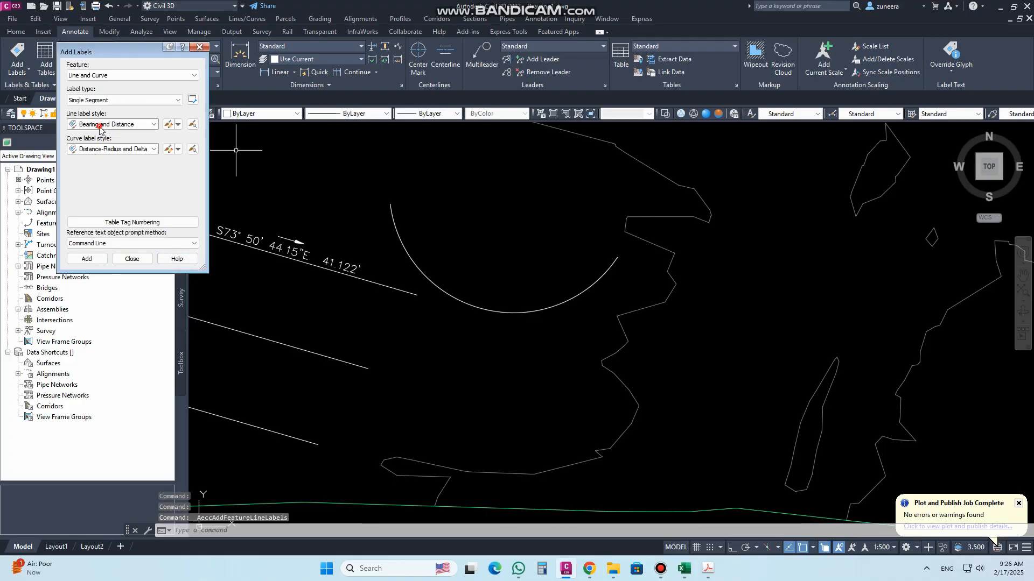
pyautogui.click(101, 127)
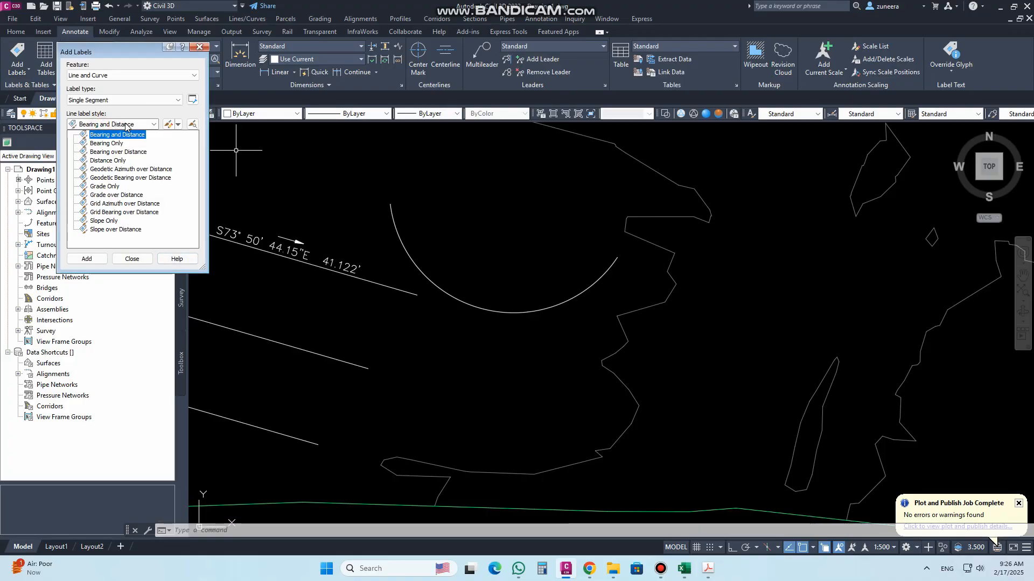
pyautogui.click(117, 135)
pyautogui.click(110, 147)
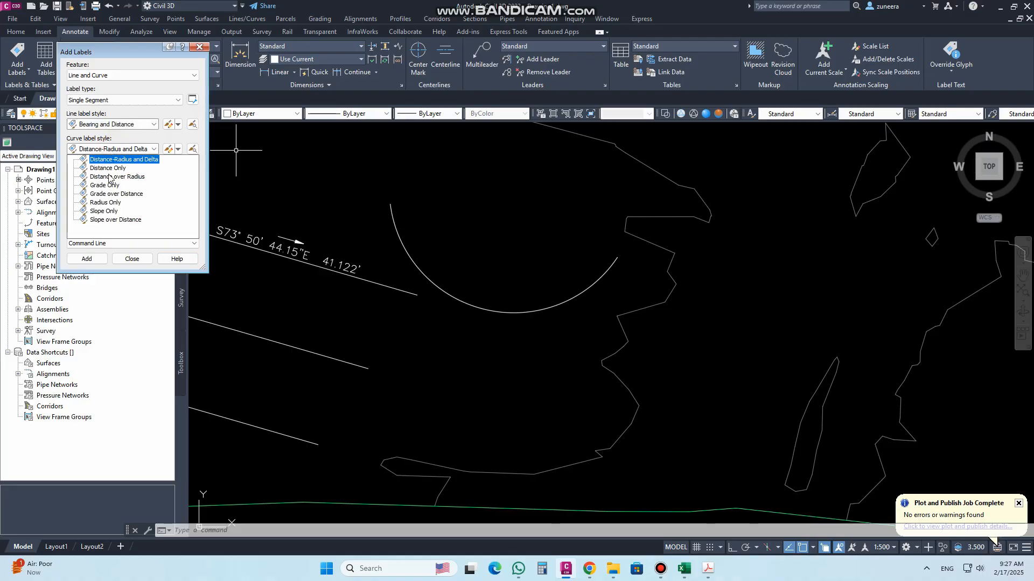
pyautogui.click(104, 202)
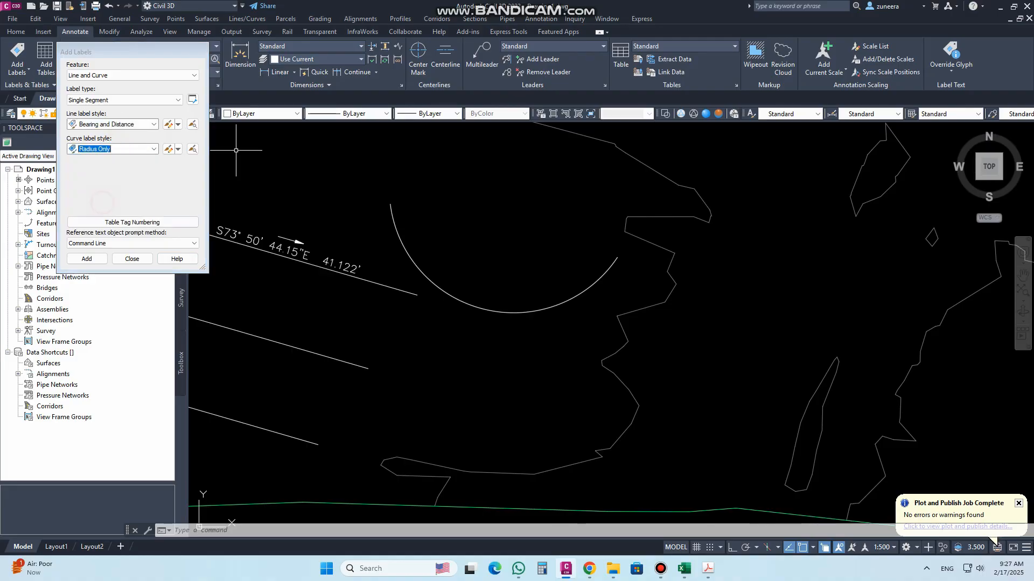
# Place a radius label on the arc's descending side and finish adding labels.
pyautogui.click(86, 258)
pyautogui.click(418, 267)
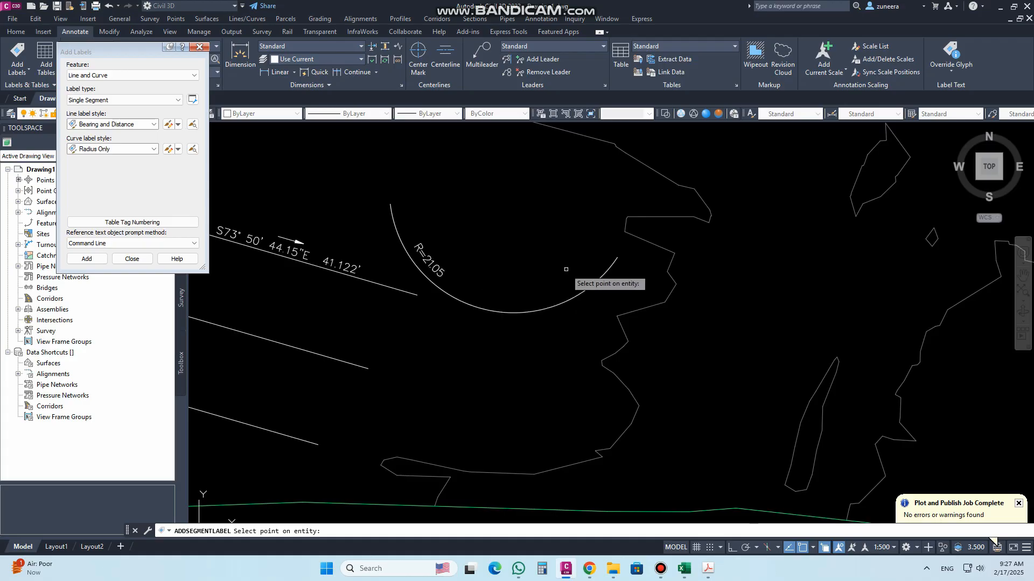
pyautogui.press('Escape')
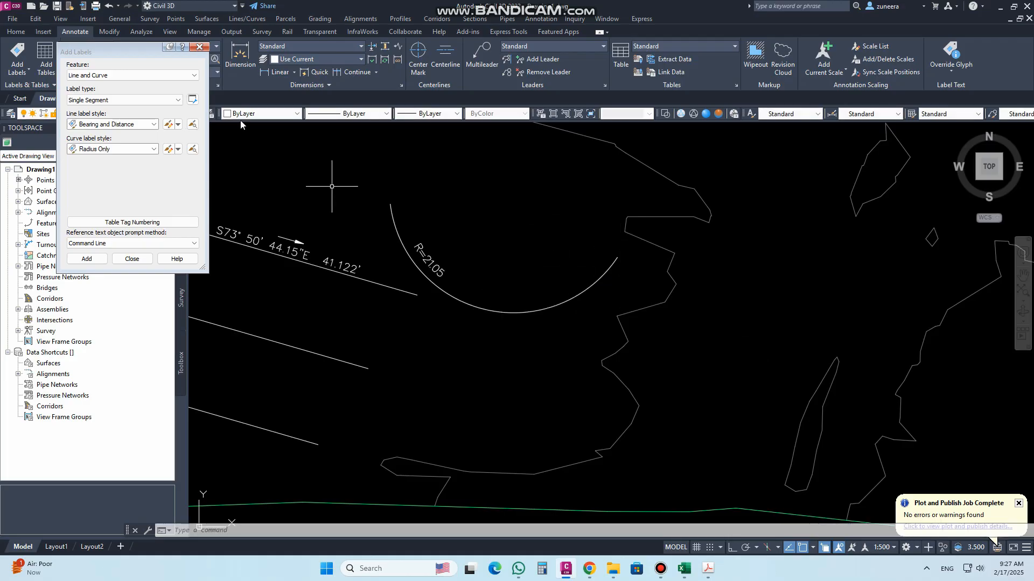
pyautogui.click(199, 48)
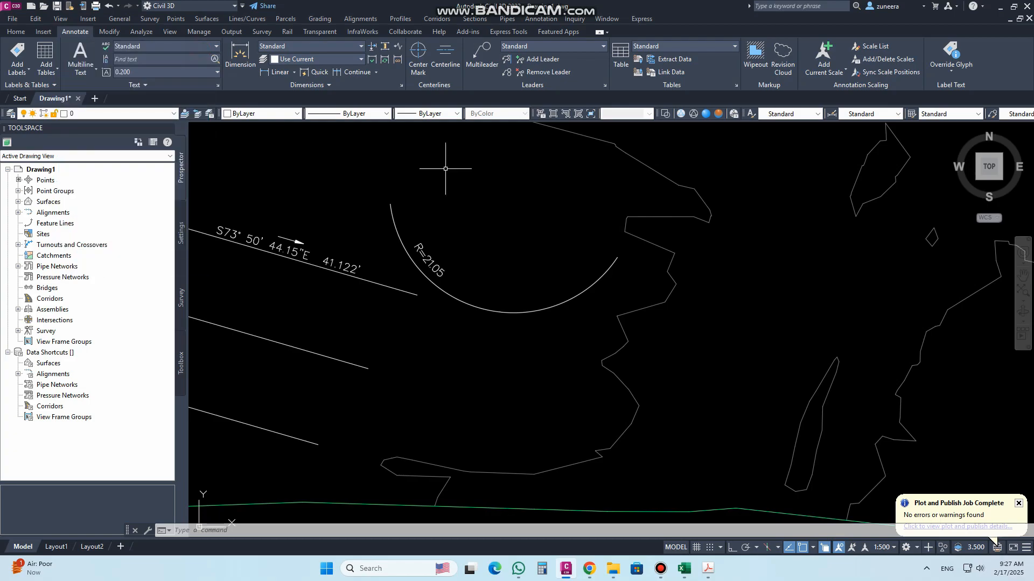
# Create a child style of the general Radius Only curve label style, name it "Radius and grade check" and apply the name.
pyautogui.click(182, 238)
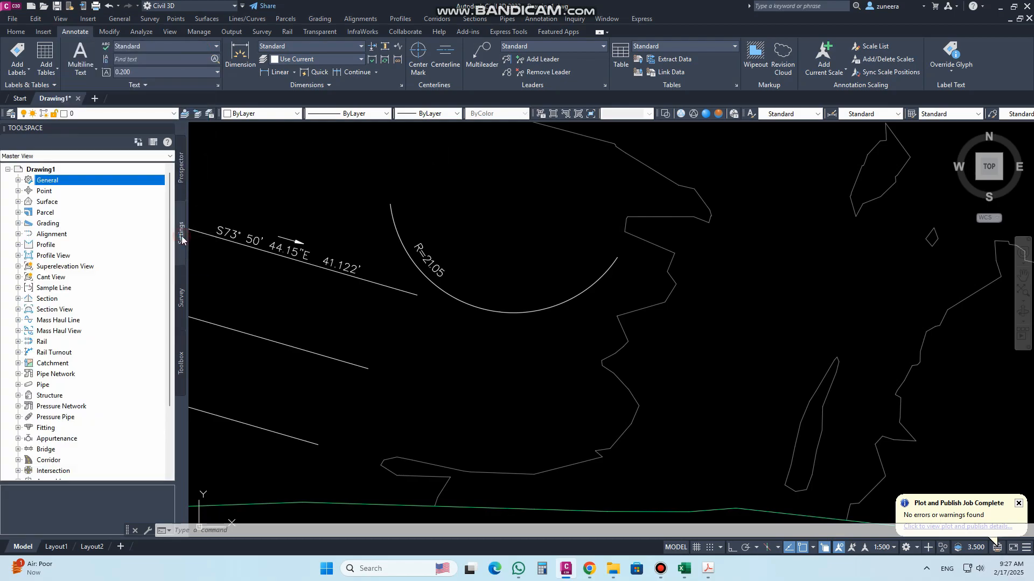
pyautogui.click(18, 180)
pyautogui.click(28, 202)
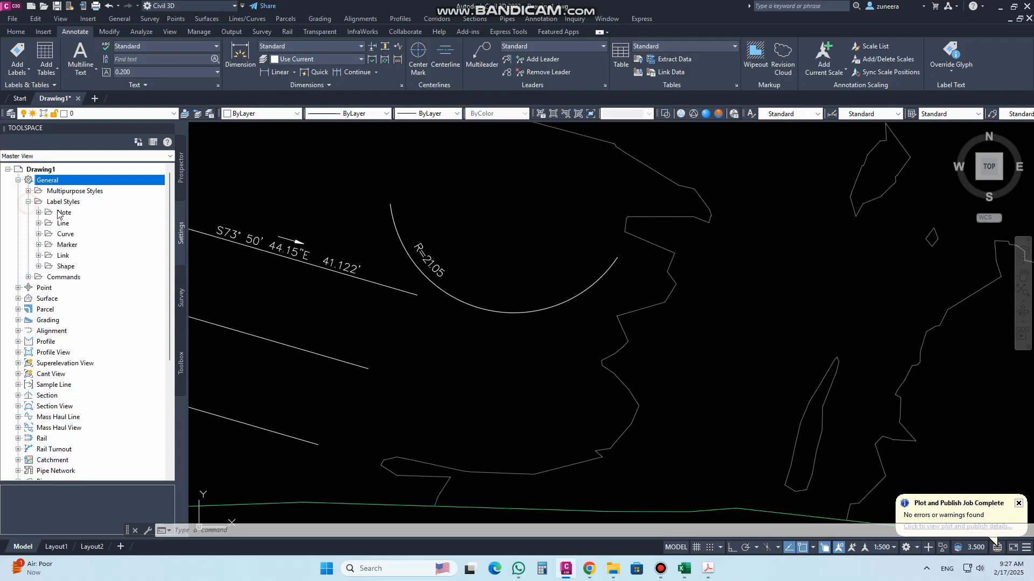
pyautogui.click(39, 234)
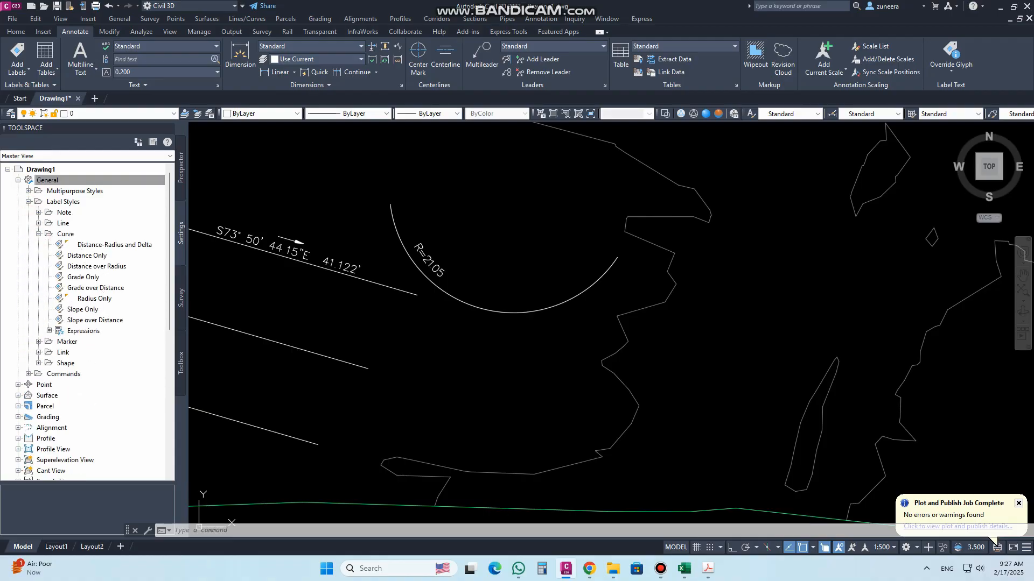
pyautogui.rightClick(87, 300)
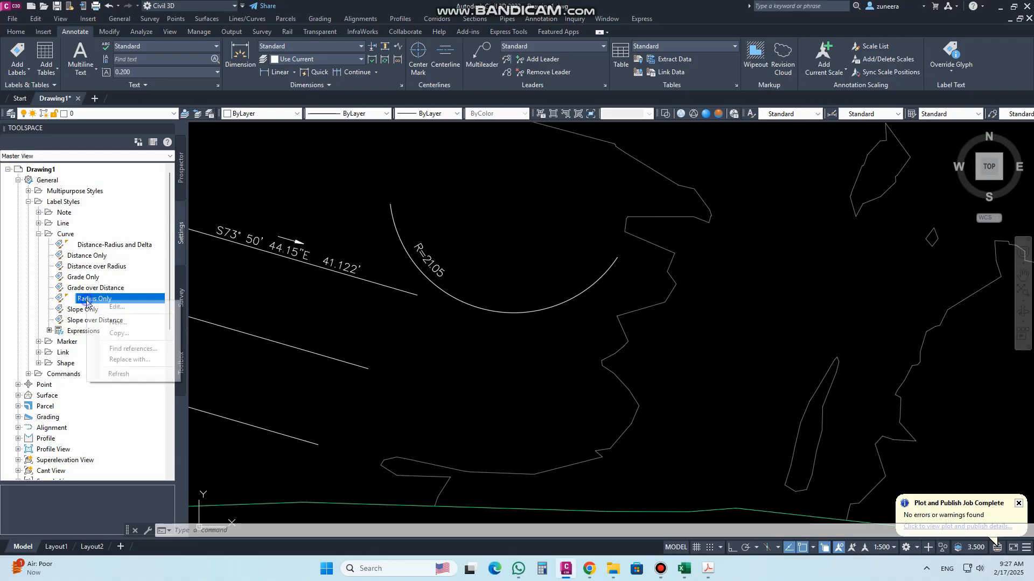
pyautogui.click(120, 322)
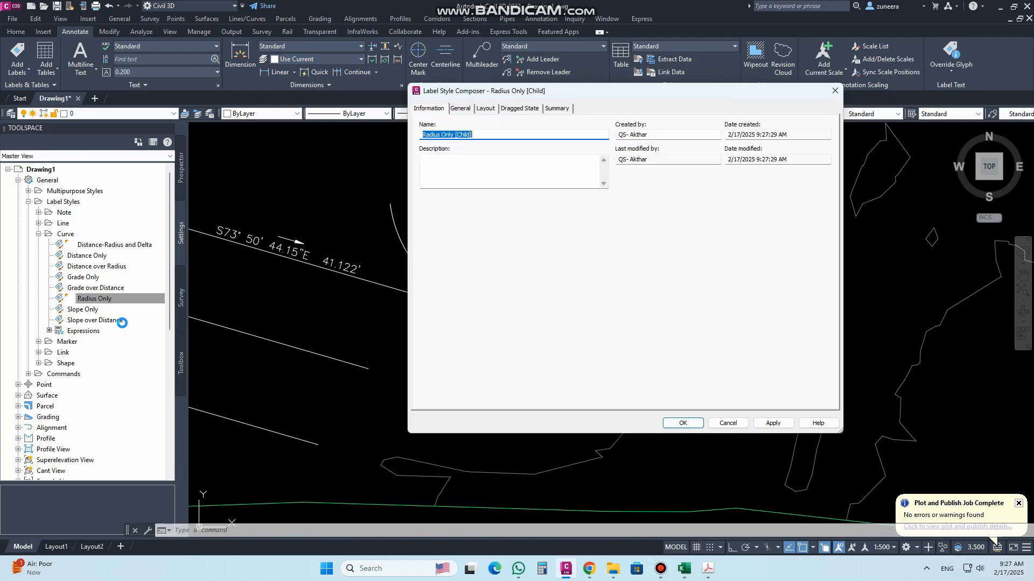
pyautogui.moveTo(476, 133); pyautogui.dragTo(445, 135)
pyautogui.press('BackSpace')
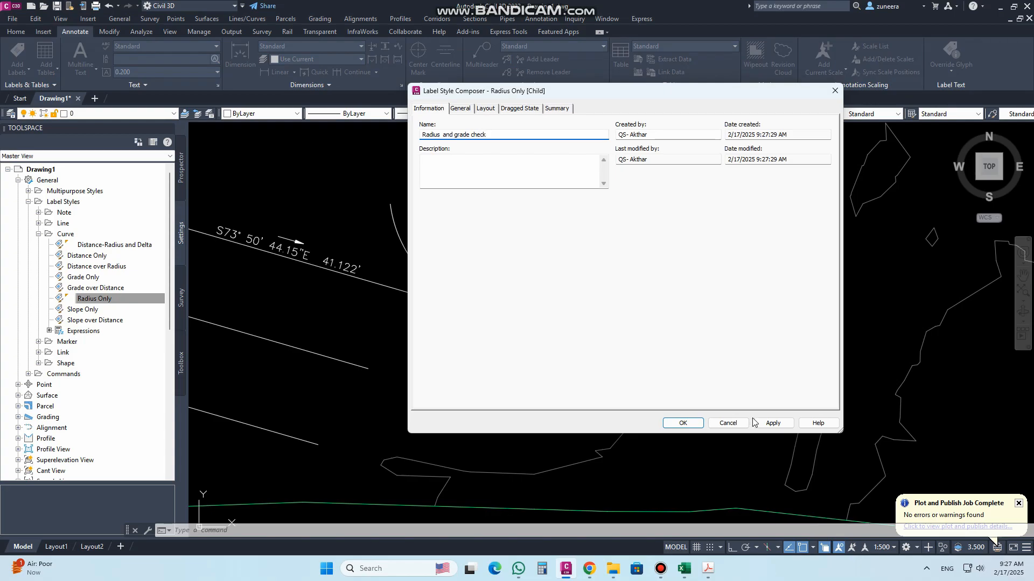
pyautogui.click(773, 423)
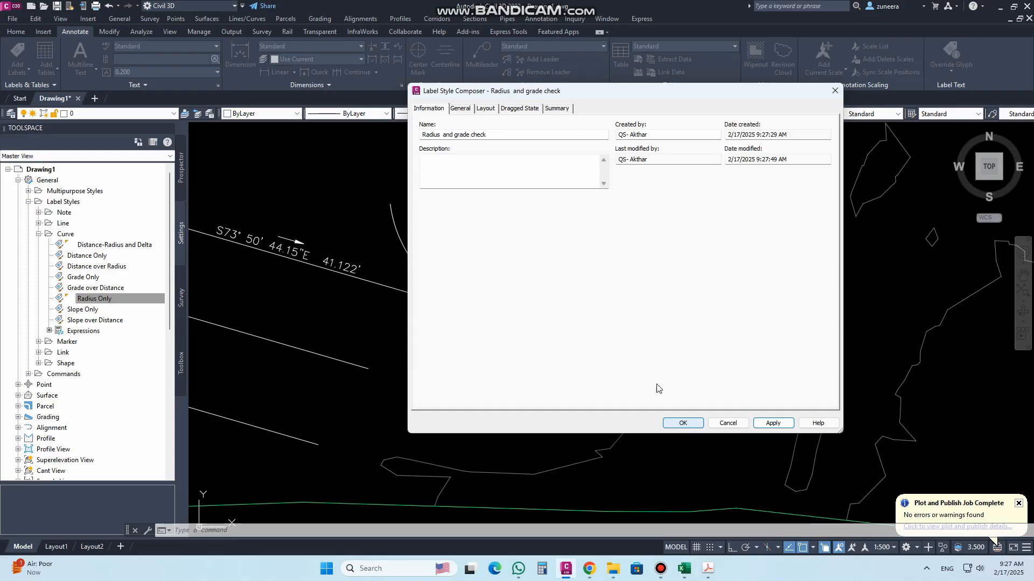
# Open the Radius component's text contents in the layout and add ", grade check=" after the curve radius field.
pyautogui.click(486, 109)
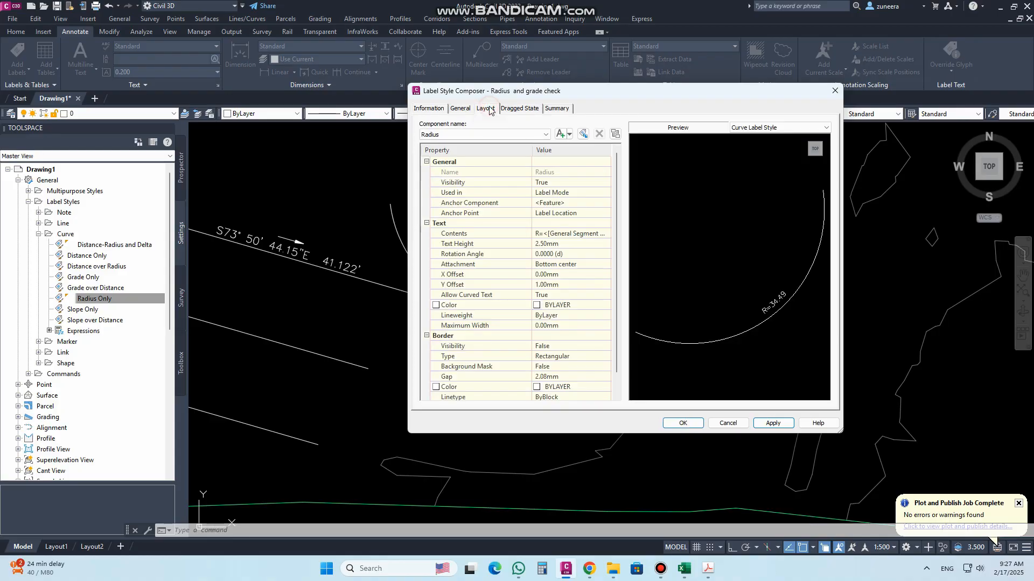
pyautogui.click(546, 235)
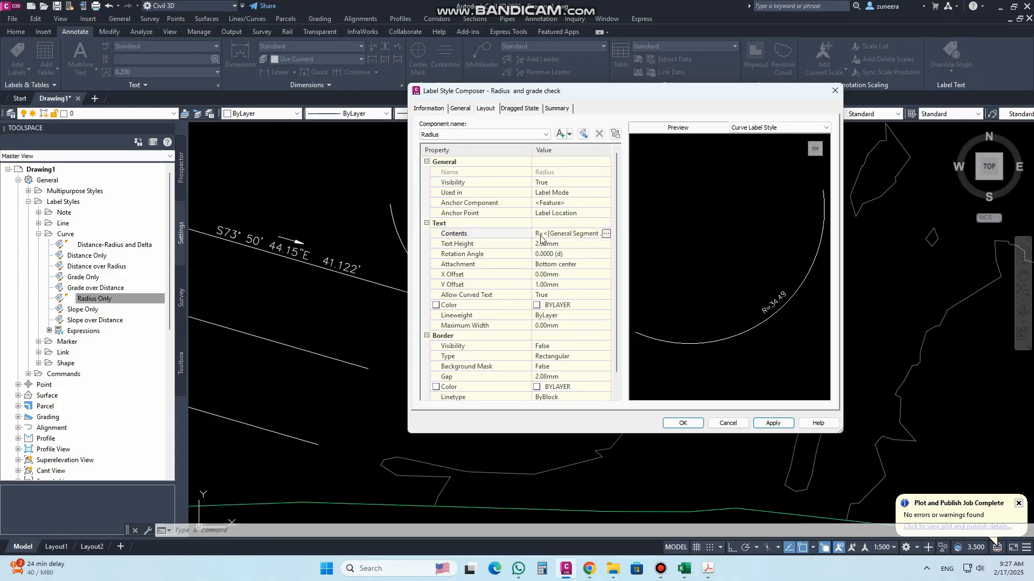
pyautogui.click(459, 135)
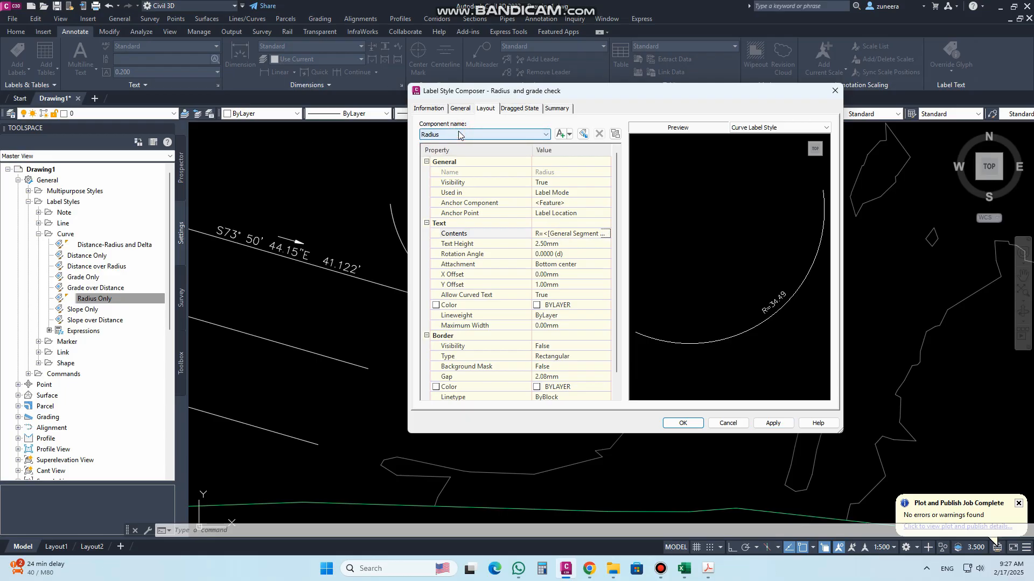
pyautogui.click(605, 234)
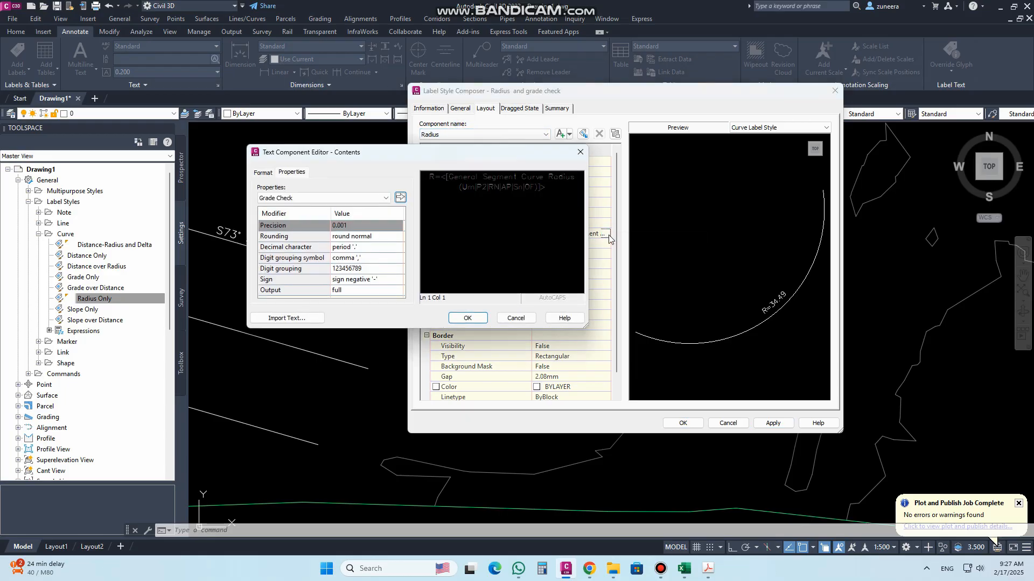
pyautogui.click(567, 200)
pyautogui.press('BackSpace')
pyautogui.hotkey('shift', 'Left')
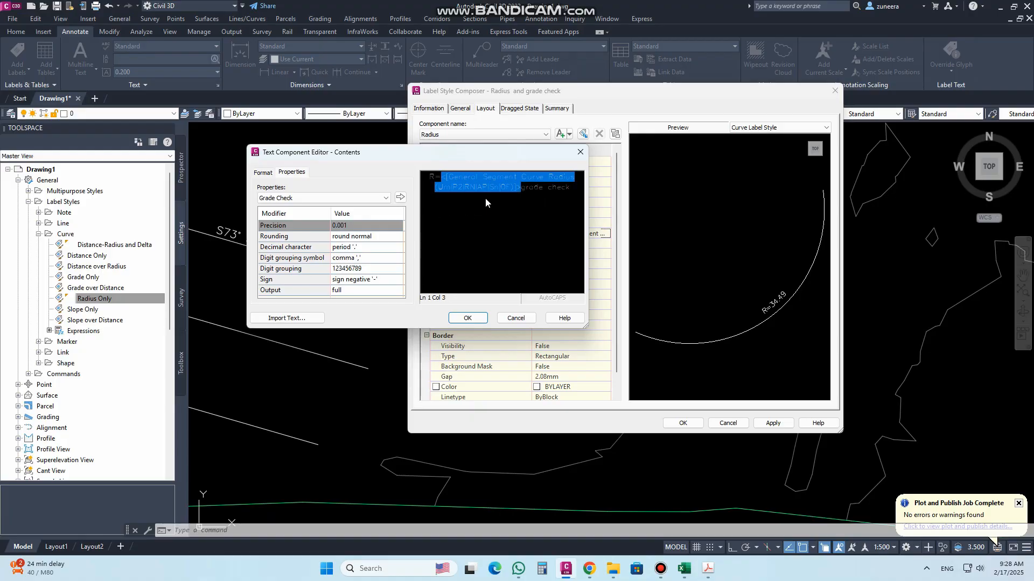
pyautogui.click(528, 193)
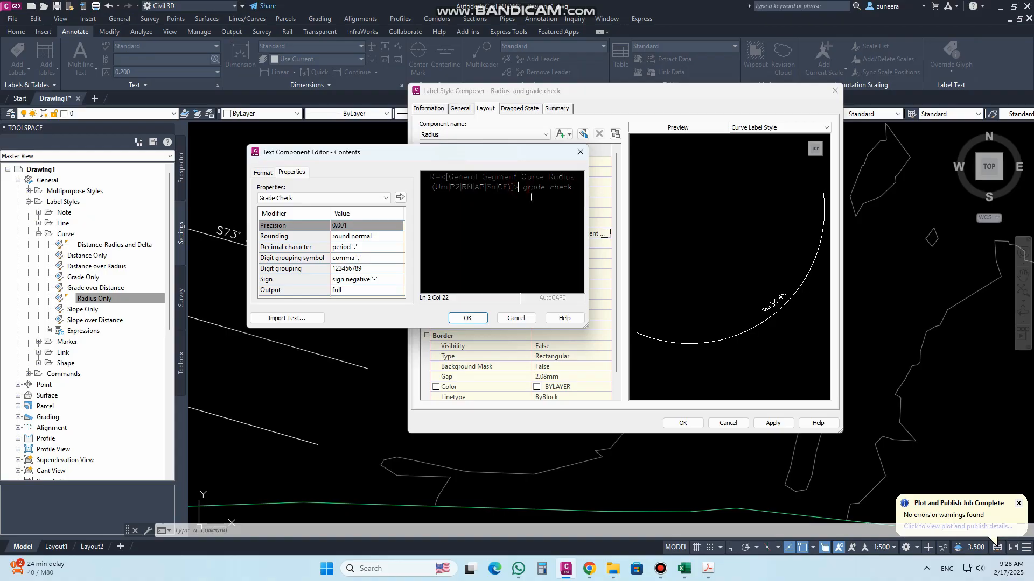
pyautogui.write(',')
pyautogui.write('=')
# Insert the Grade Check property after "grade check=", accept the contents, and apply and save the label style.
pyautogui.click(326, 200)
pyautogui.click(318, 201)
pyautogui.click(400, 197)
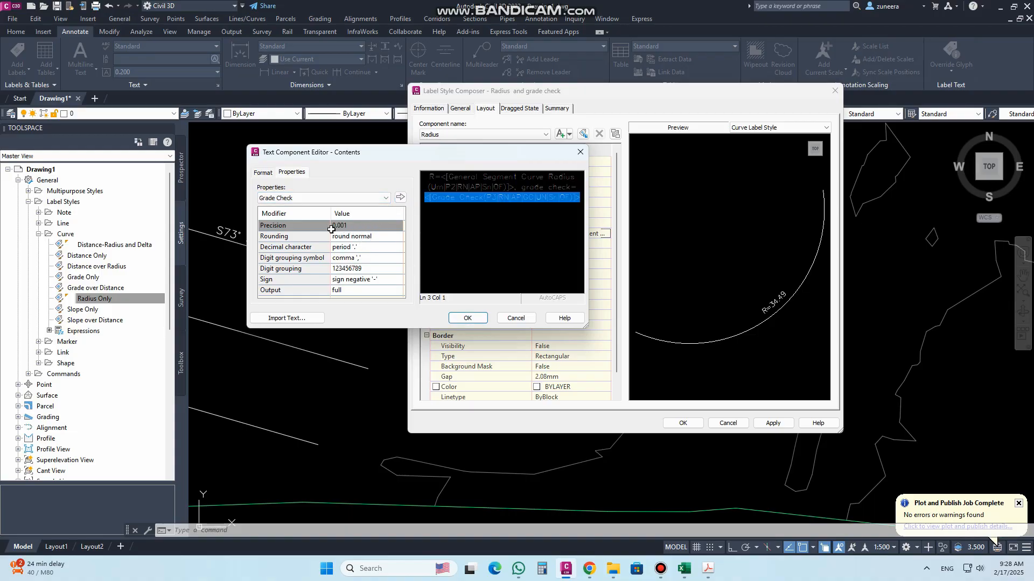
pyautogui.click(467, 318)
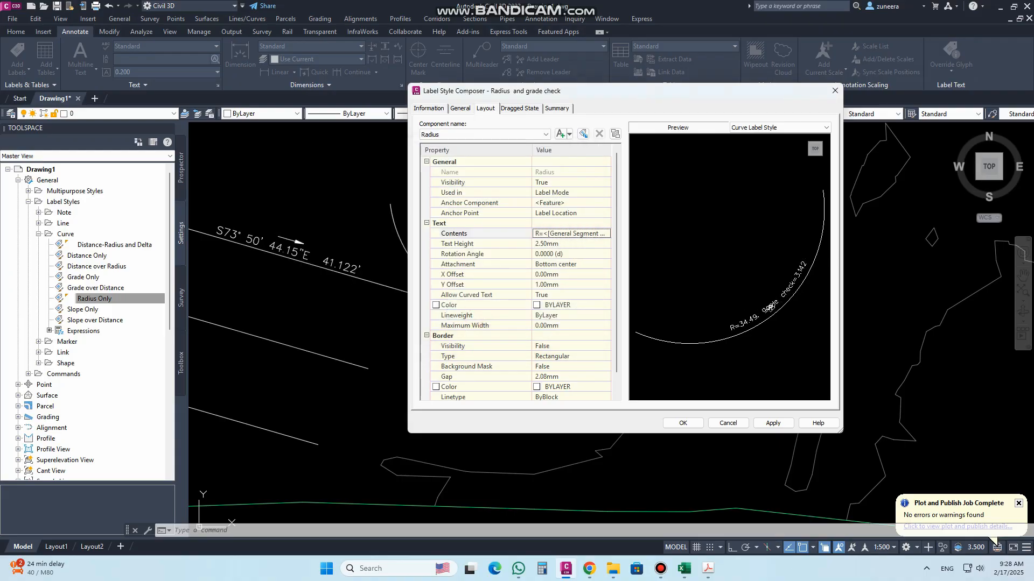
pyautogui.click(774, 424)
pyautogui.click(682, 423)
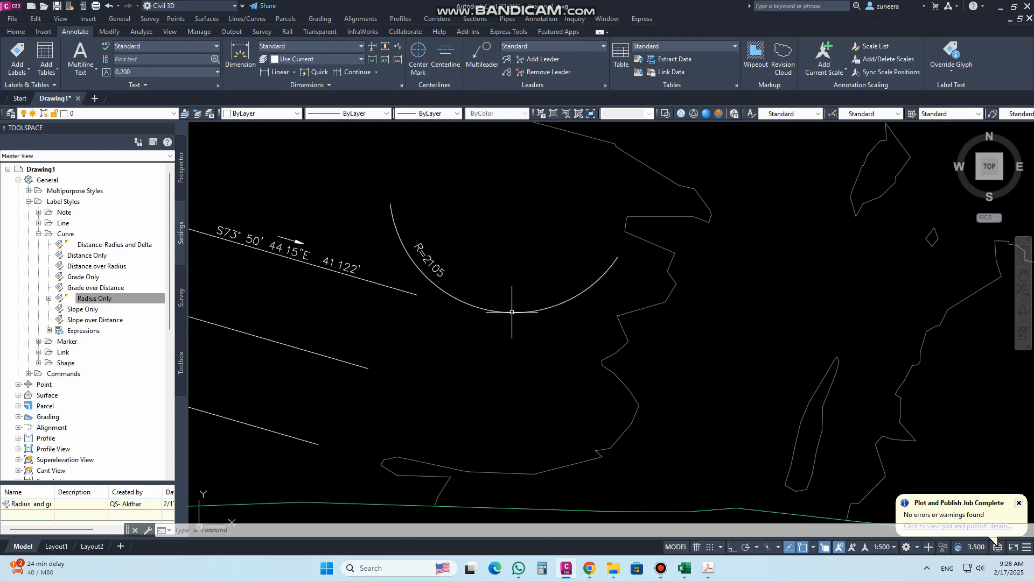
# Set up single-segment line and curve labels with the Radius and grade check curve label style.
pyautogui.click(8, 74)
pyautogui.moveTo(76, 269)
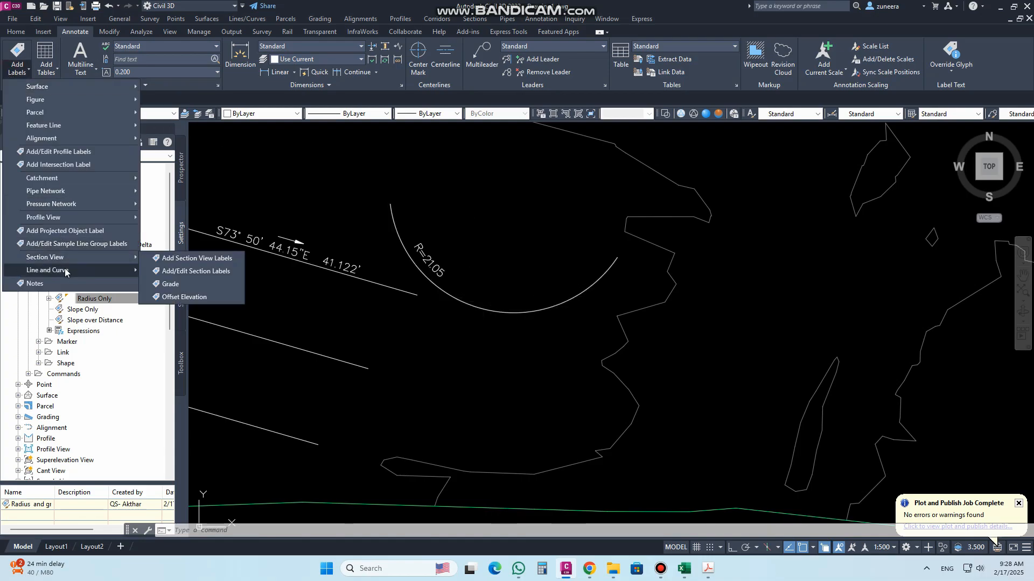
pyautogui.click(186, 274)
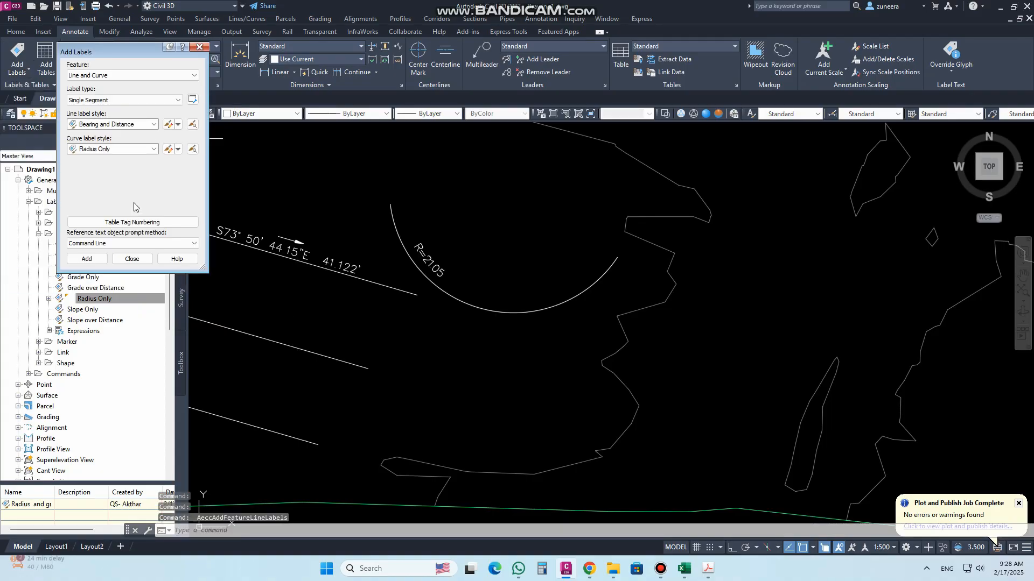
pyautogui.click(154, 149)
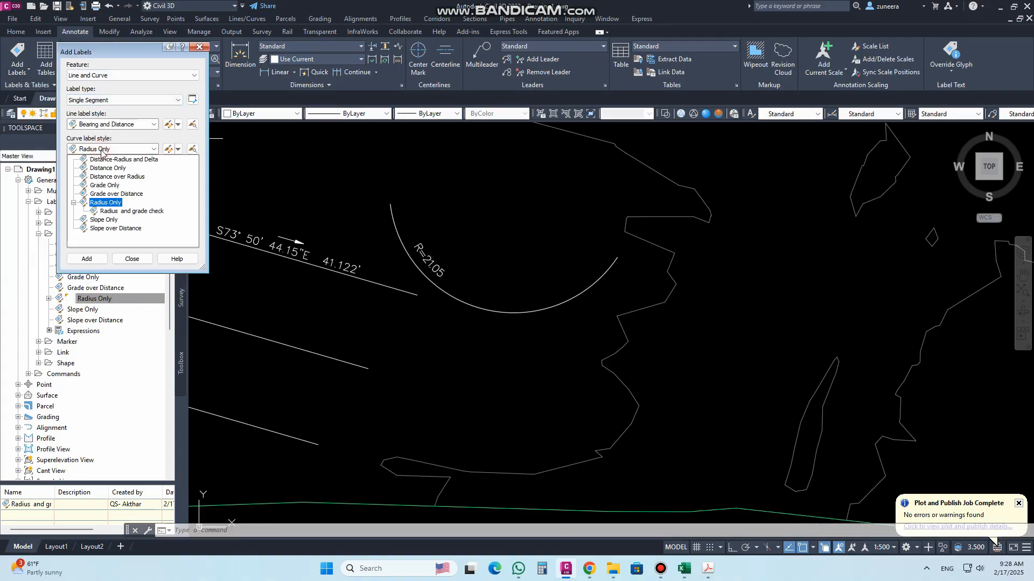
pyautogui.click(130, 212)
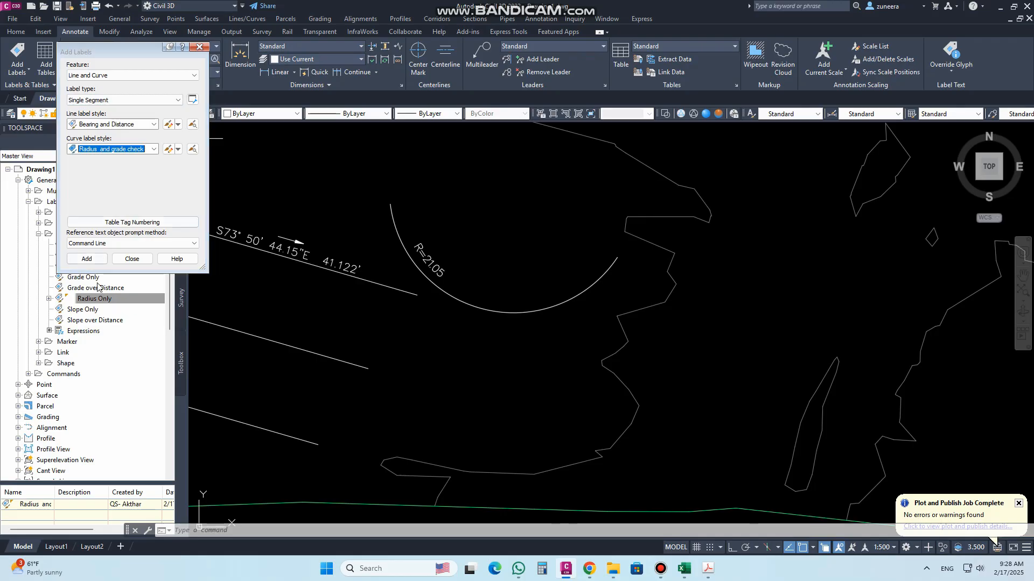
# Place a radius and grade check label at the arc's lowest point and finish adding labels.
pyautogui.click(87, 259)
pyautogui.click(518, 317)
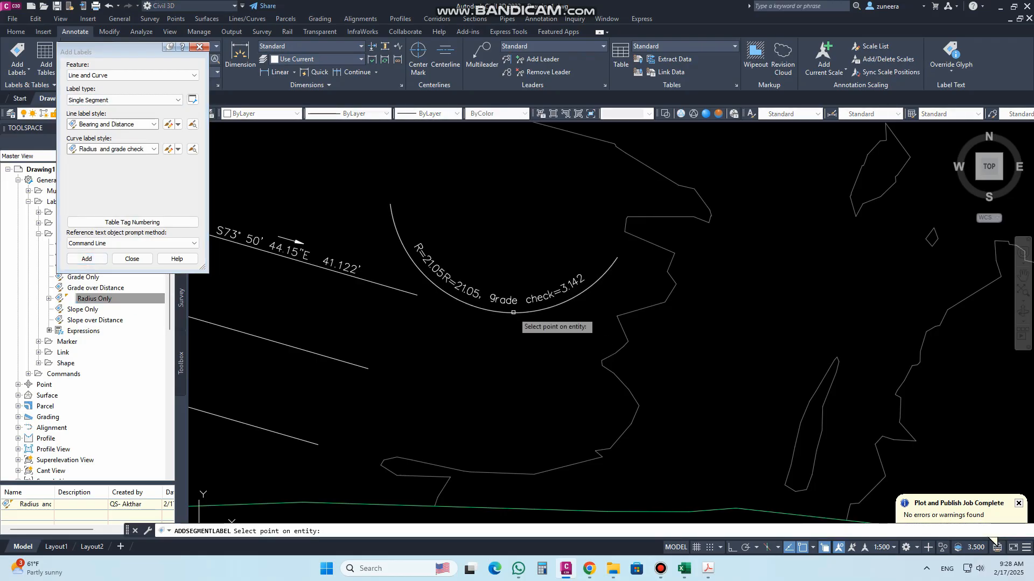
pyautogui.press('Escape')
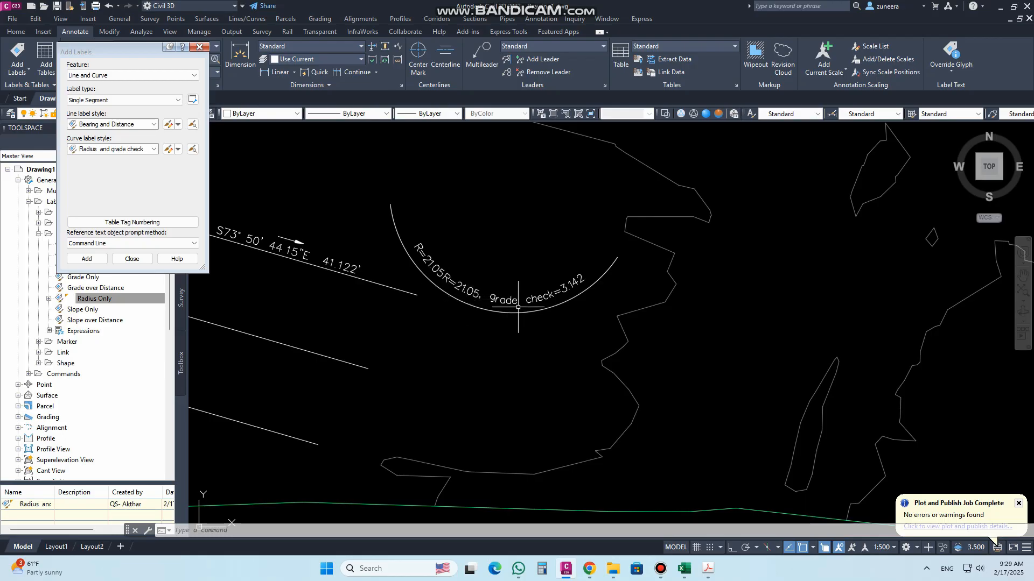
pyautogui.scroll(3, 576, 264)
pyautogui.scroll(-5, 551, 244)
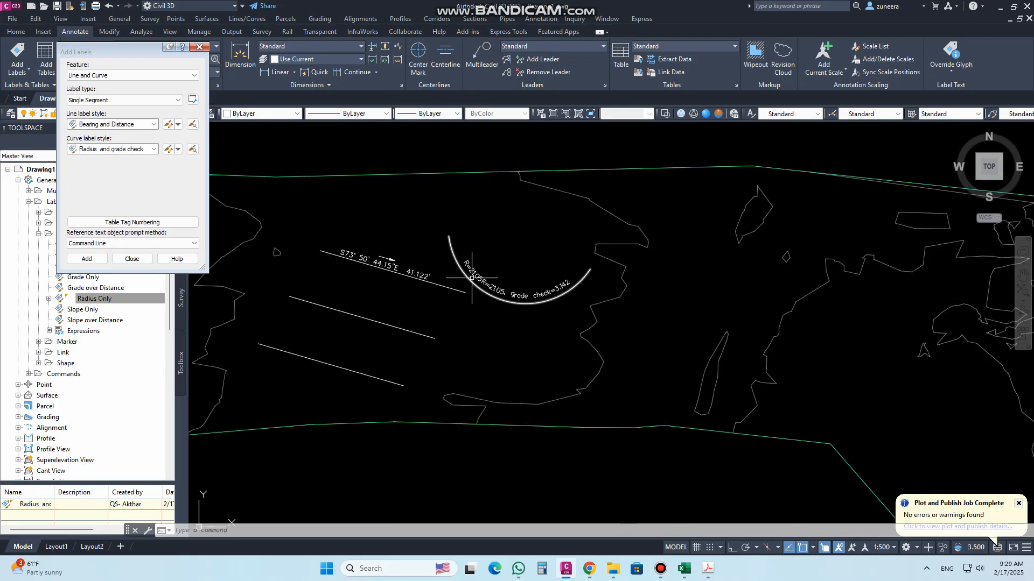
pyautogui.click(199, 45)
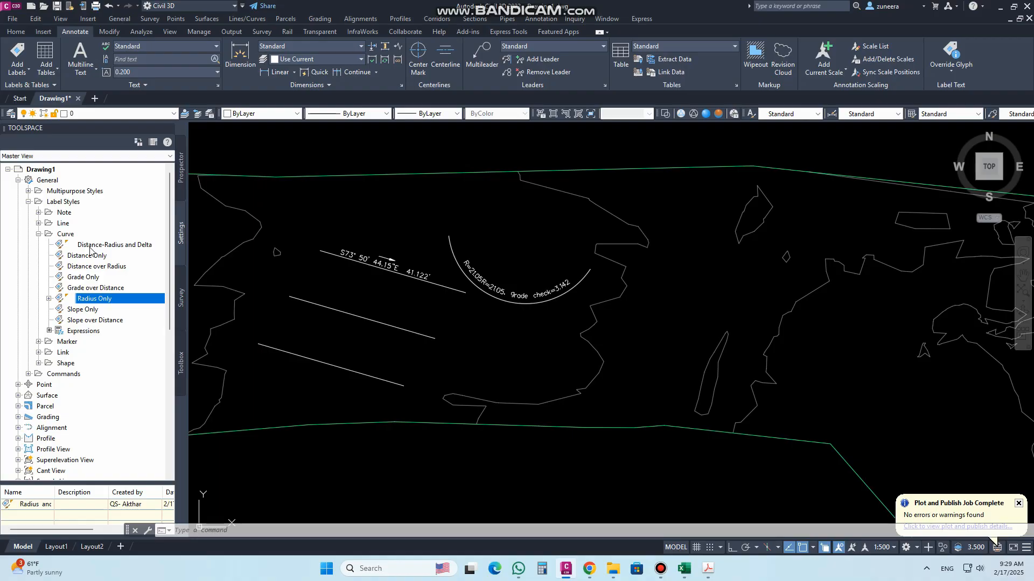
# Collapse the general Curve label styles in the settings tree.
pyautogui.click(38, 234)
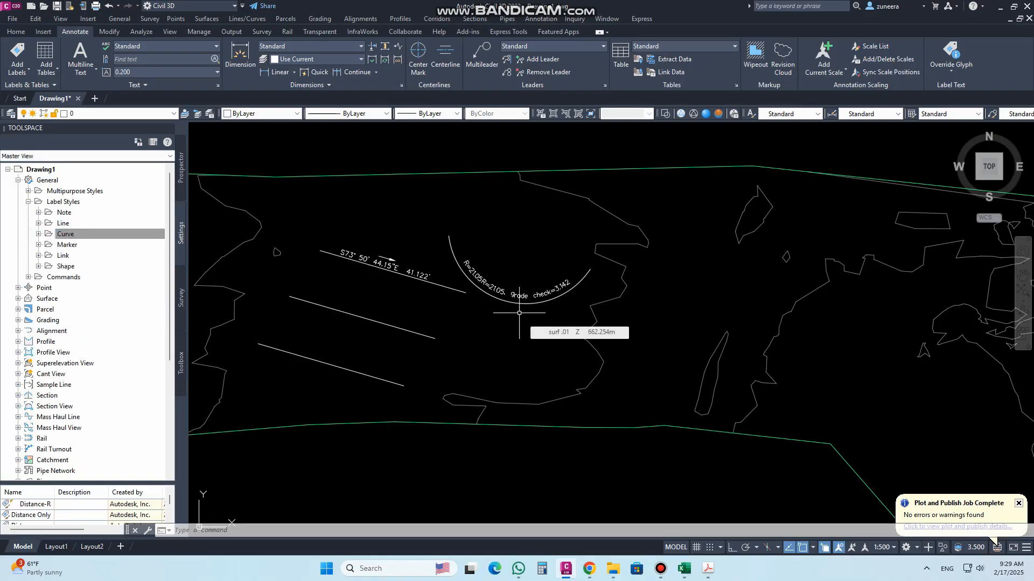
pyautogui.scroll(-4, 508, 289)
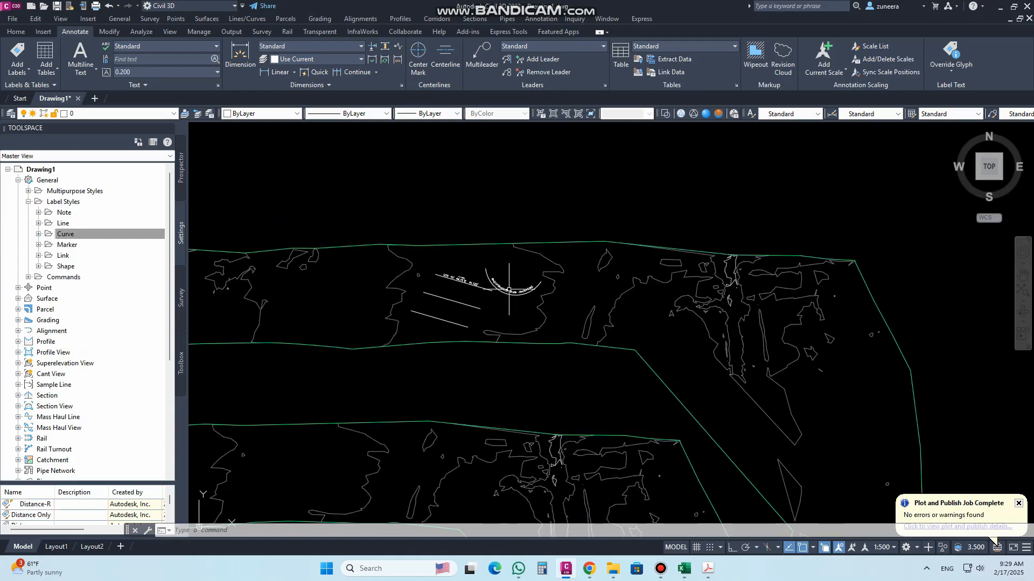
pyautogui.scroll(-3, 525, 260)
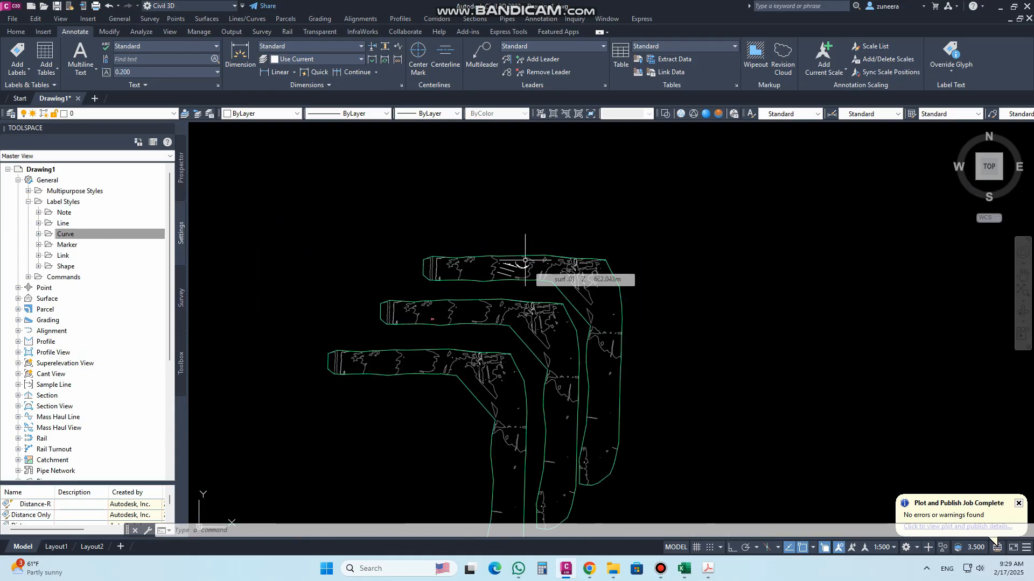
pyautogui.scroll(2, 517, 262)
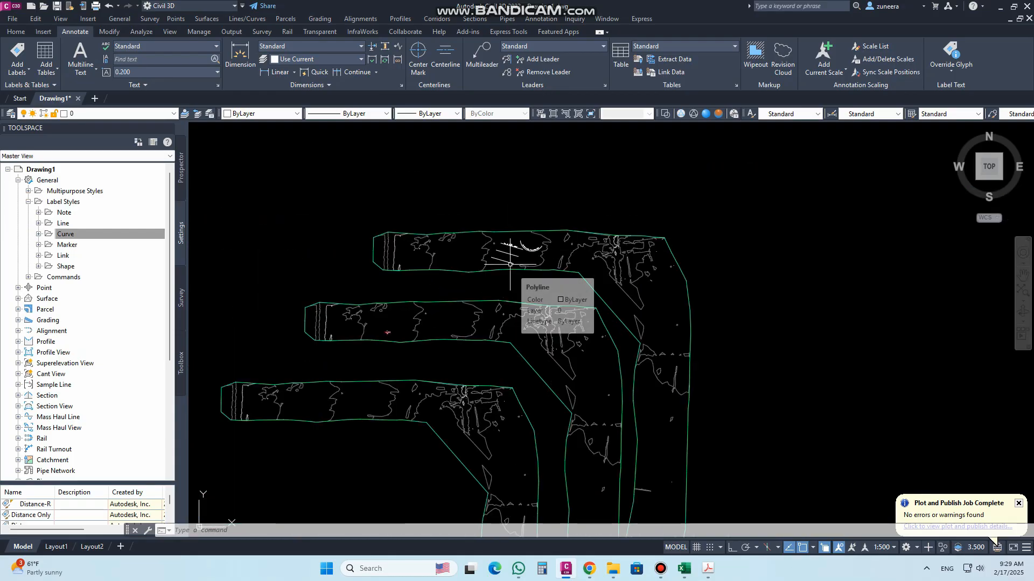